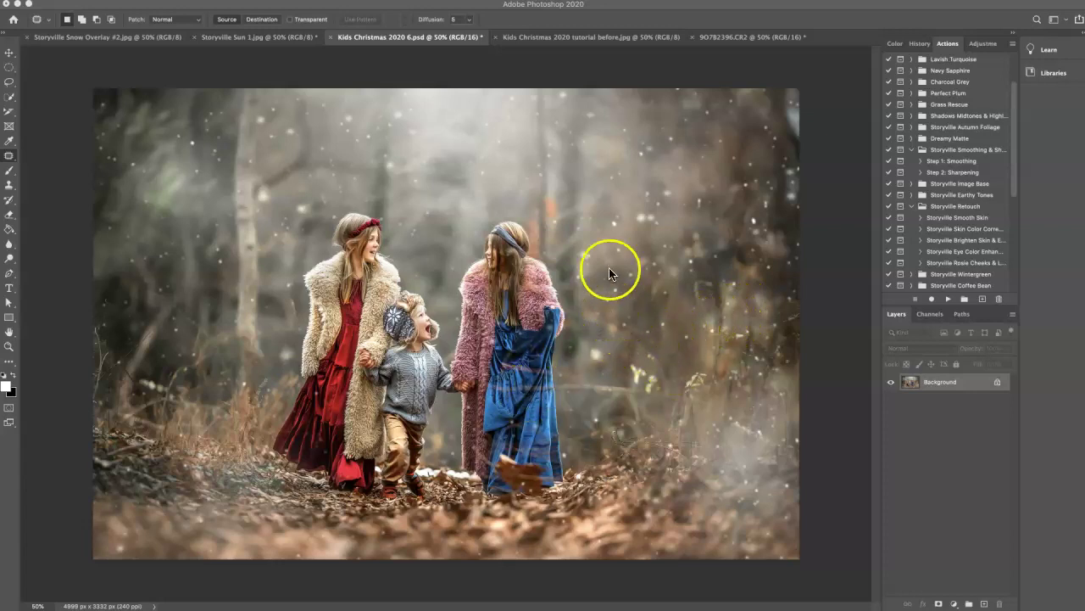
Compare the unedited 9O7B2396.CR2 photo with the finished Kids Christmas 2020 6.psd edit.
{"action": "left_click", "coordinate": [740, 38]}
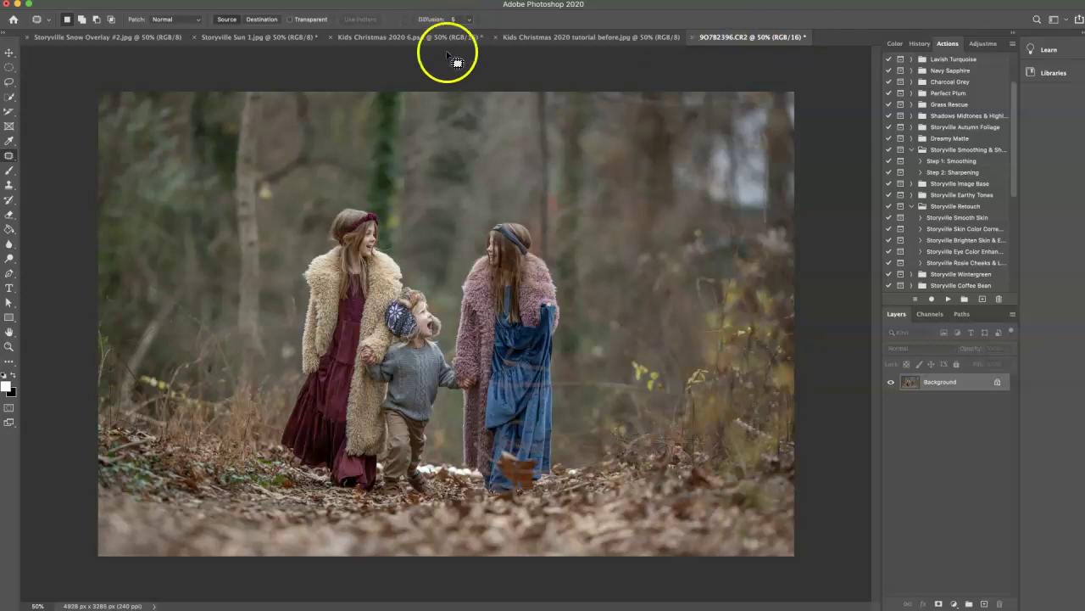
{"action": "left_click", "coordinate": [432, 38]}
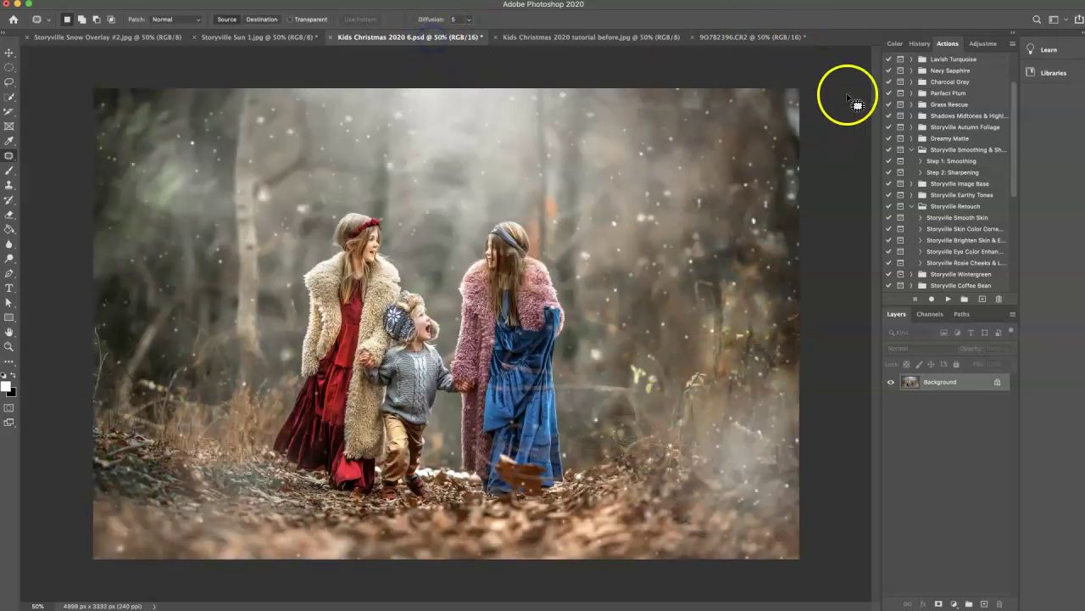
{"action": "left_click", "coordinate": [757, 37]}
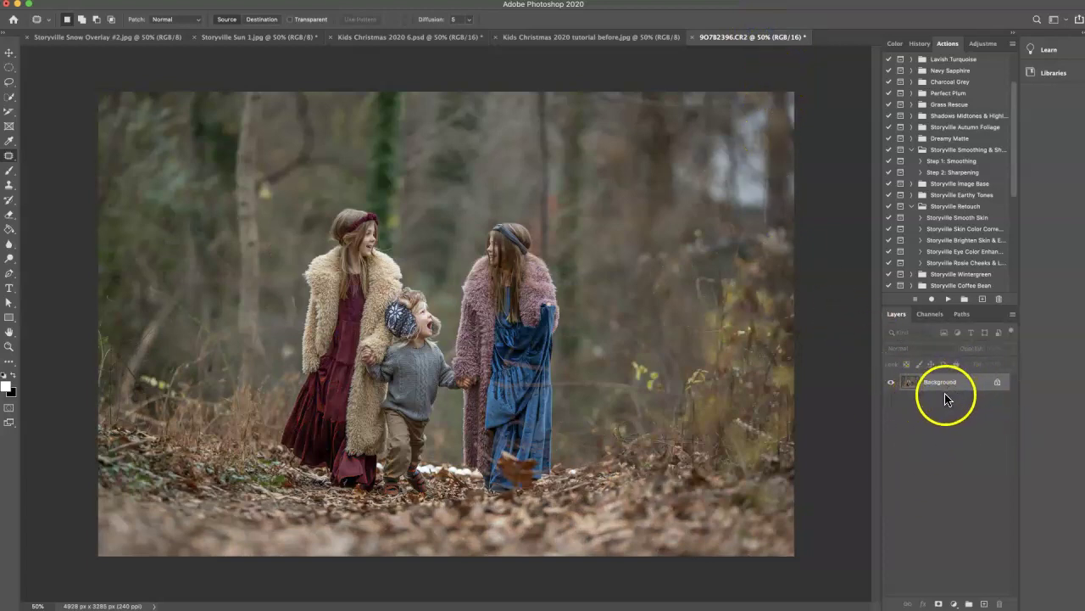
Duplicate the background layer and patch the bright sky in the photo's upper-right corner with the darker trees beside it.
{"action": "key", "text": "super+j"}
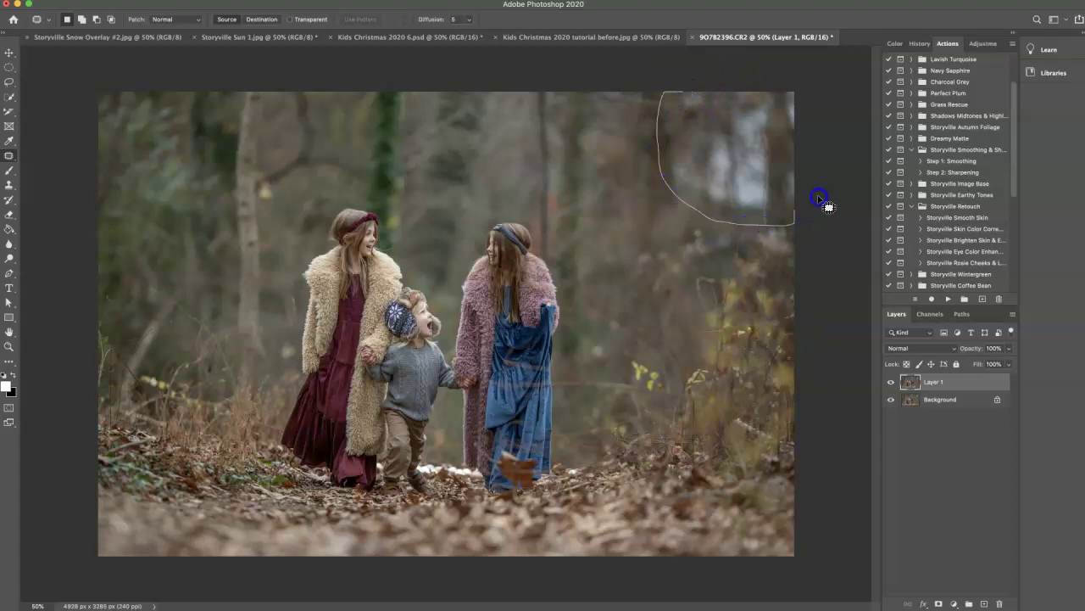
{"action": "left_click_drag", "start_coordinate": [771, 48], "coordinate": [772, 49]}
{"action": "mouse_move", "coordinate": [726, 184]}
{"action": "left_mouse_down"}
{"action": "mouse_move", "coordinate": [622, 213]}
{"action": "mouse_move", "coordinate": [621, 190]}
{"action": "left_mouse_up"}
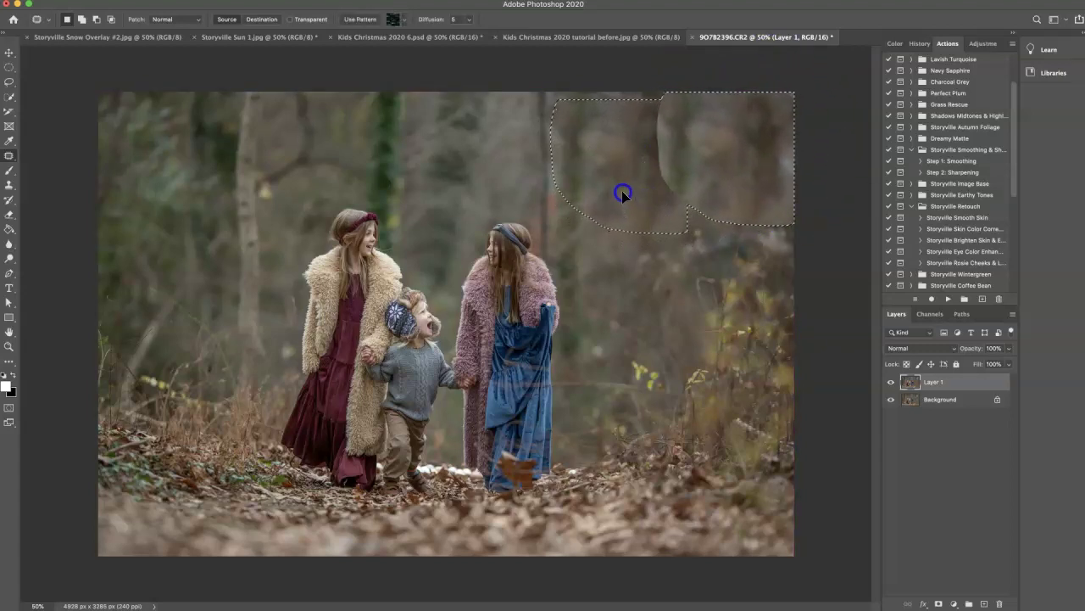
{"action": "key", "text": "super+d"}
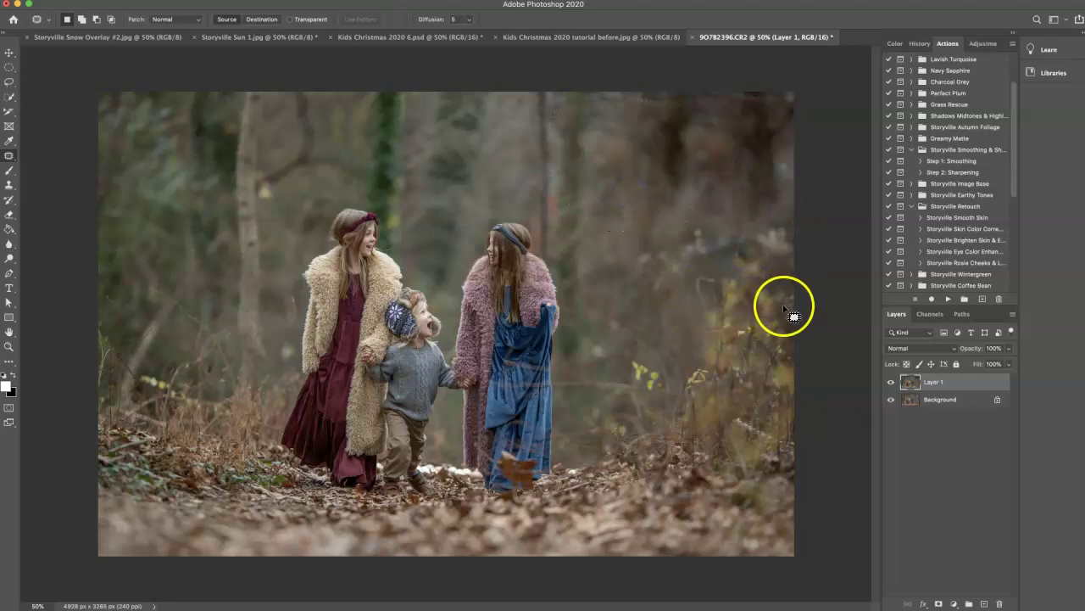
{"action": "left_click", "coordinate": [890, 382]}
{"action": "left_click", "coordinate": [889, 382]}
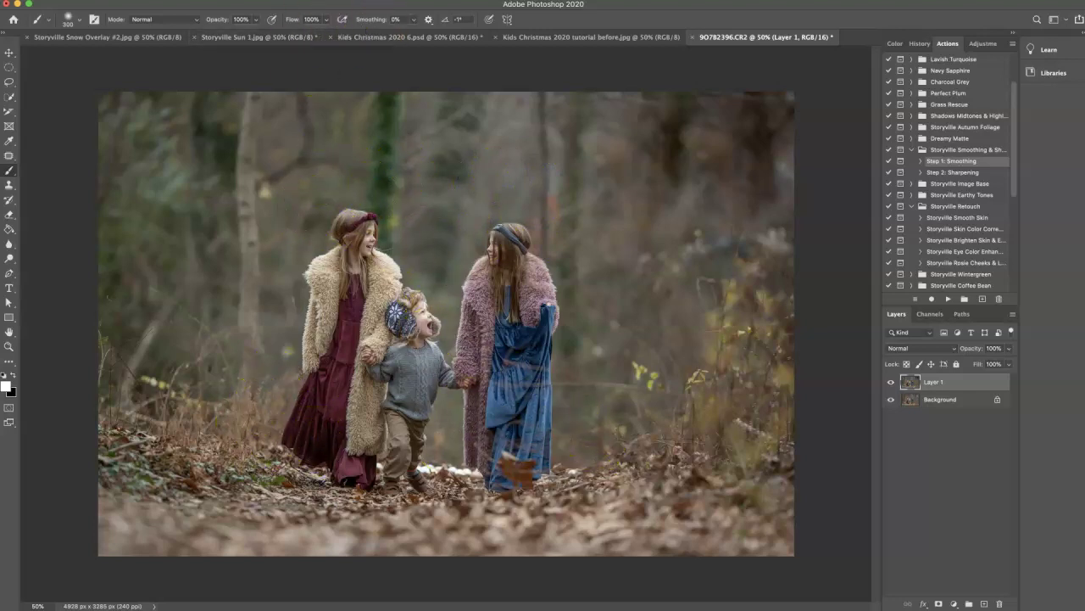
Open the Liquify filter and reshape the hair on top of both girls' heads using brush sizes 175 and 200.
{"action": "left_click", "coordinate": [202, 0]}
{"action": "left_click", "coordinate": [208, 78]}
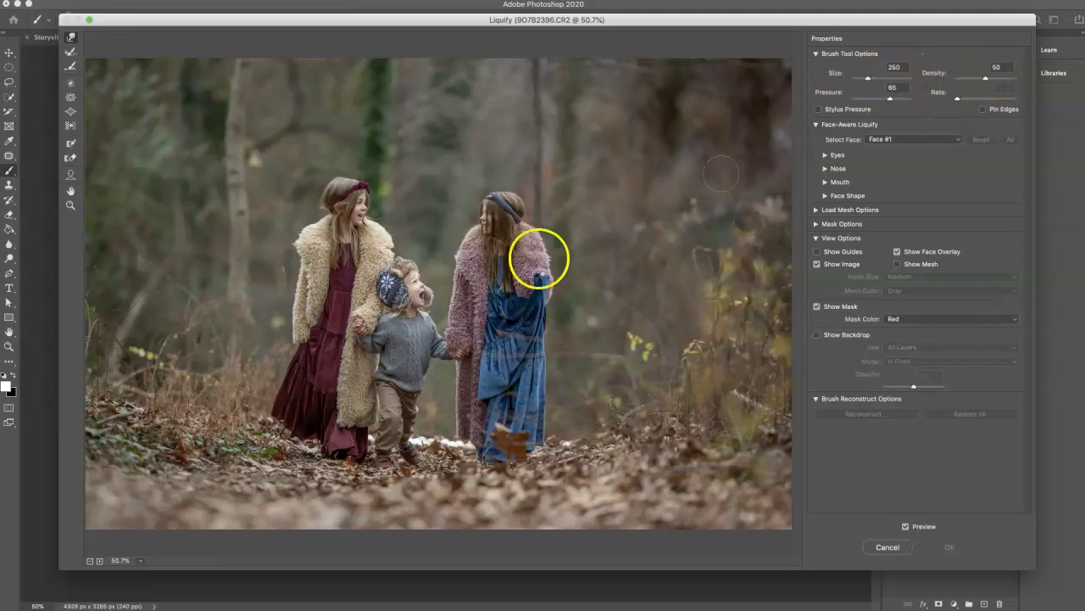
{"action": "key", "text": "bracketleft"}
{"action": "key", "text": "bracketleft"}
{"action": "key", "text": "bracketleft"}
{"action": "key", "text": "bracketleft"}
{"action": "key", "text": "bracketleft"}
{"action": "key", "text": "bracketleft"}
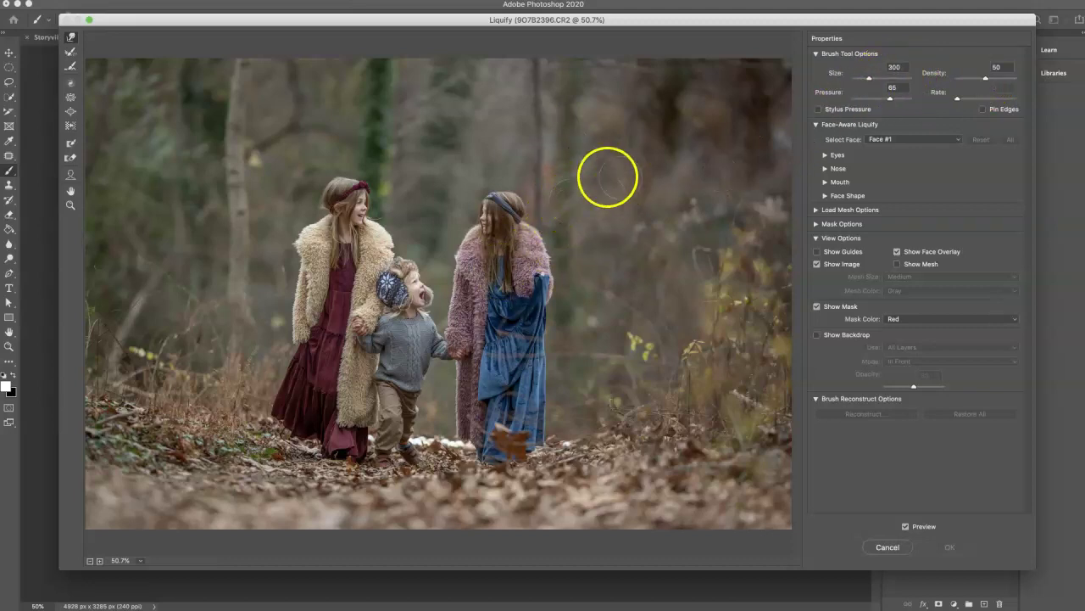
{"action": "key", "text": "super+plus"}
{"action": "key", "text": "bracketright"}
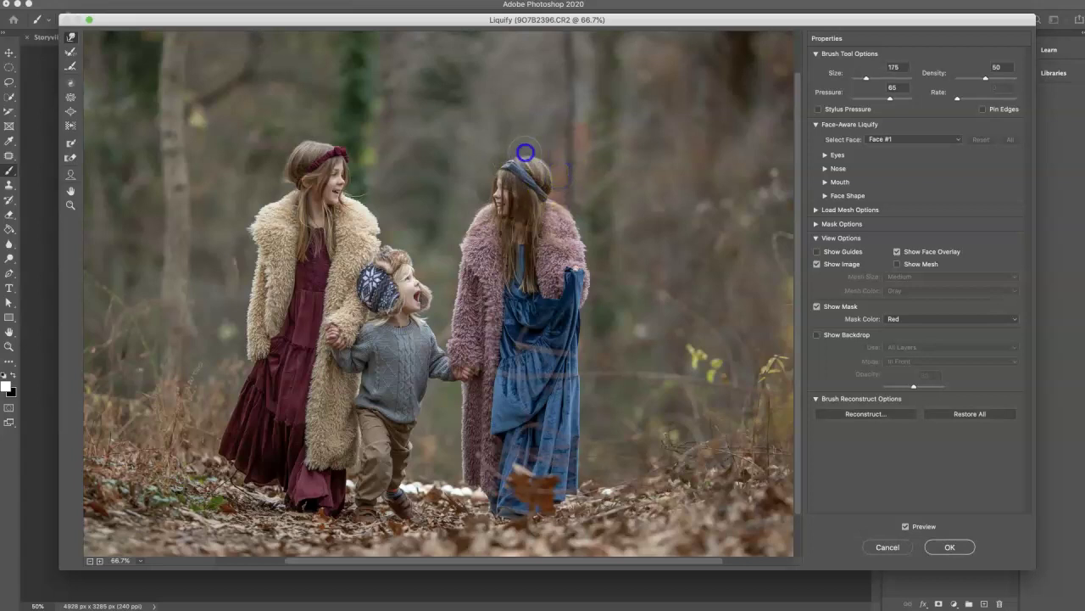
{"action": "key", "text": "bracketright"}
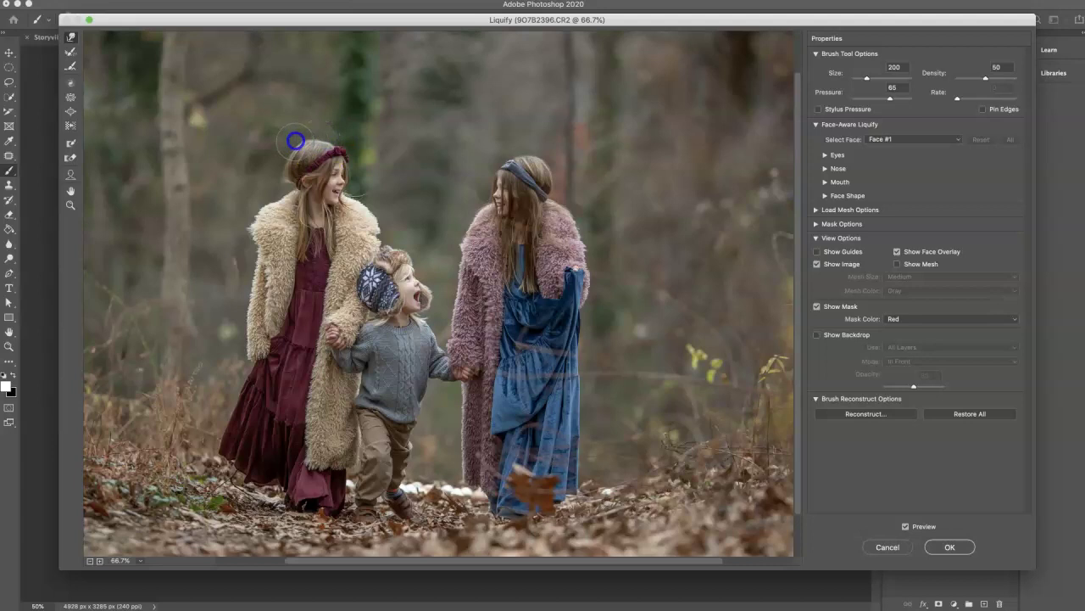
Flare the trailing hem of the red dress outward in Liquify using brush sizes 250 and 200.
{"action": "key", "text": "bracketright"}
{"action": "key", "text": "bracketright"}
{"action": "key", "text": "bracketright"}
{"action": "key", "text": "bracketright"}
{"action": "key", "text": "bracketright"}
{"action": "key", "text": "bracketright"}
{"action": "key", "text": "bracketright"}
{"action": "key", "text": "bracketright"}
{"action": "left_click_drag", "start_coordinate": [219, 439], "coordinate": [199, 424]}
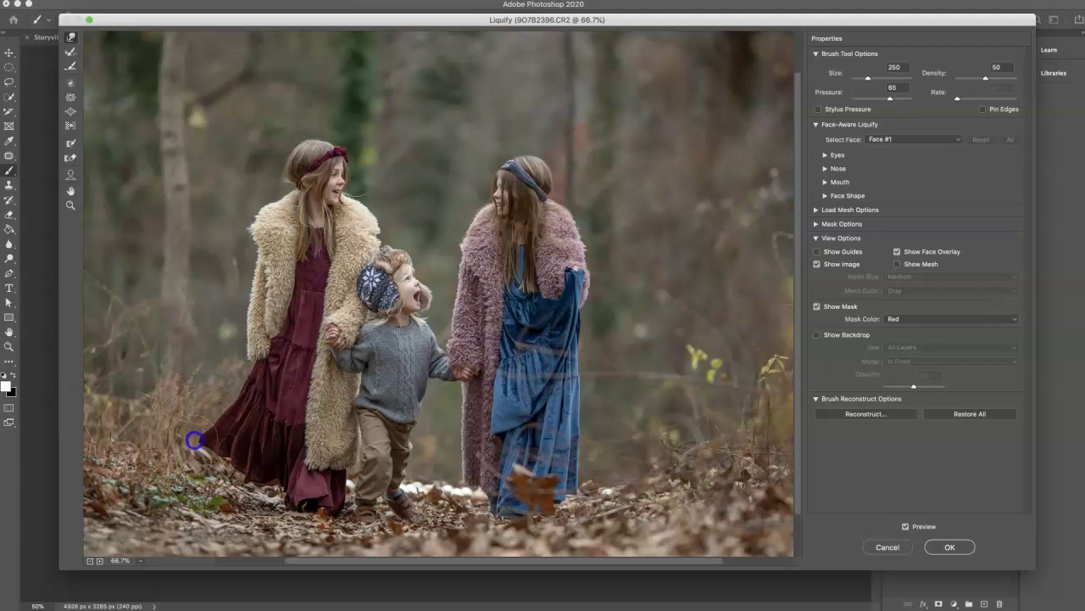
{"action": "mouse_move", "coordinate": [230, 464]}
{"action": "left_mouse_down"}
{"action": "mouse_move", "coordinate": [219, 469]}
{"action": "mouse_move", "coordinate": [245, 484]}
{"action": "left_mouse_up"}
{"action": "mouse_move", "coordinate": [199, 437]}
{"action": "left_mouse_down"}
{"action": "mouse_move", "coordinate": [177, 436]}
{"action": "mouse_move", "coordinate": [216, 418]}
{"action": "mouse_move", "coordinate": [214, 399]}
{"action": "mouse_move", "coordinate": [197, 433]}
{"action": "left_mouse_up"}
{"action": "key", "text": "bracketleft"}
{"action": "key", "text": "bracketleft"}
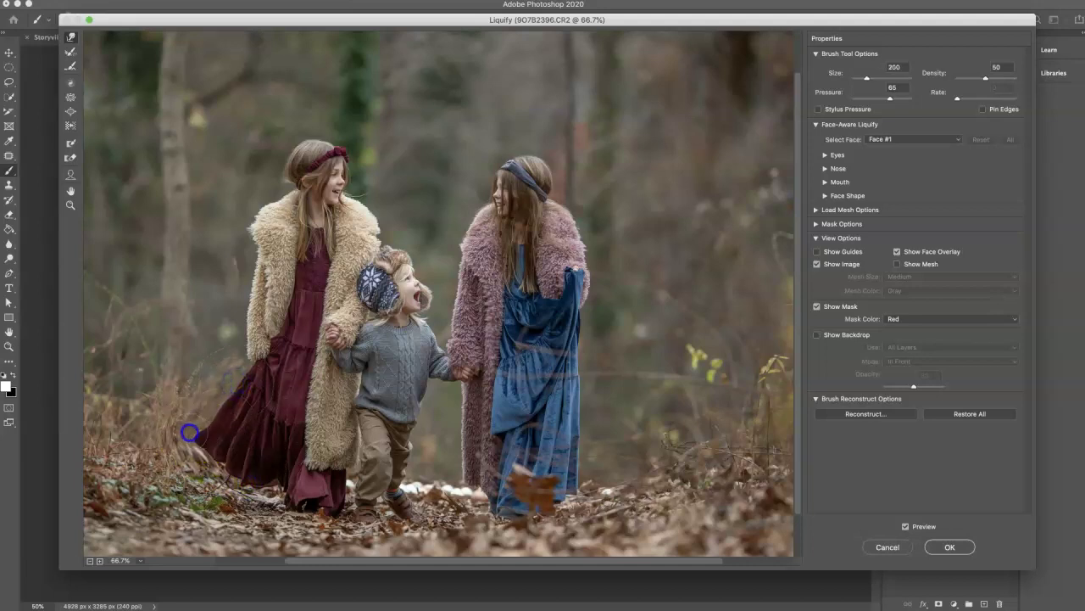
Push the blue dress's hem outward with a size 500 brush, then apply Liquify and compare the result with the original.
{"action": "key", "text": "bracketright"}
{"action": "key", "text": "bracketright"}
{"action": "key", "text": "bracketright"}
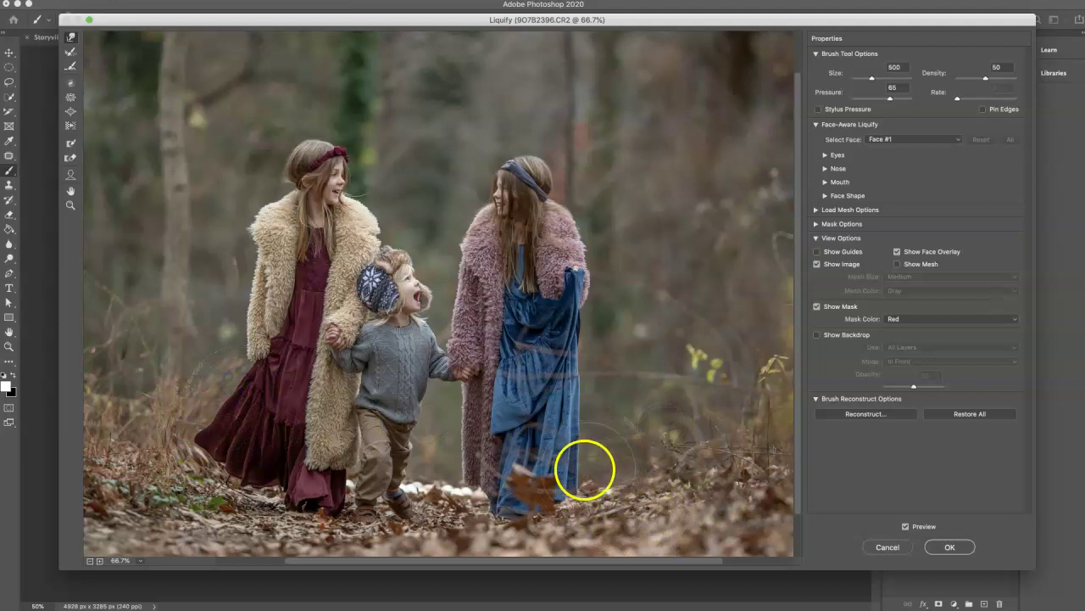
{"action": "left_click_drag", "start_coordinate": [577, 482], "coordinate": [600, 488]}
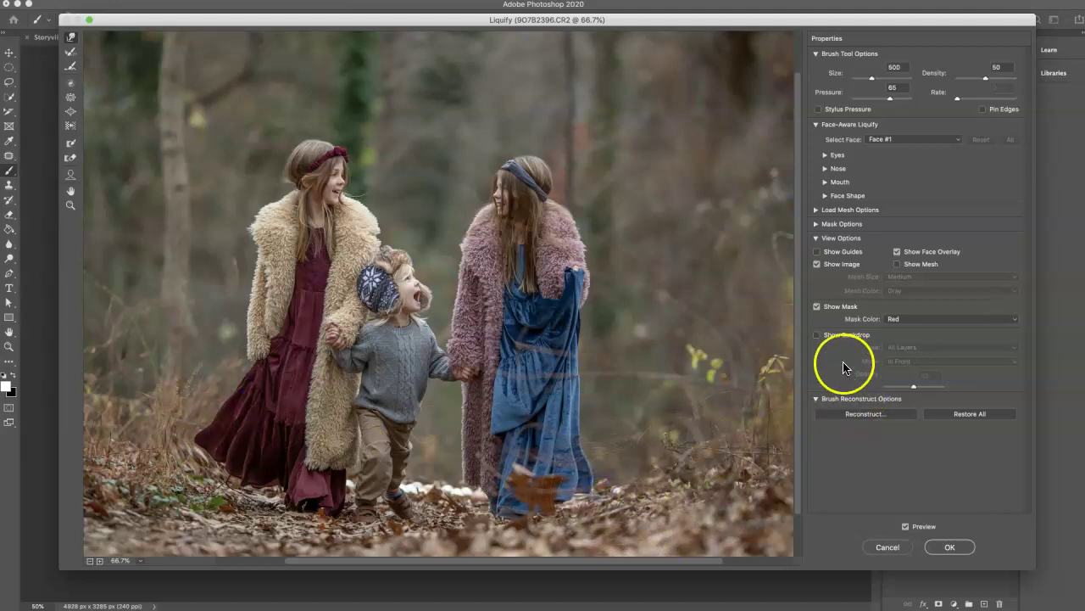
{"action": "left_click", "coordinate": [950, 546]}
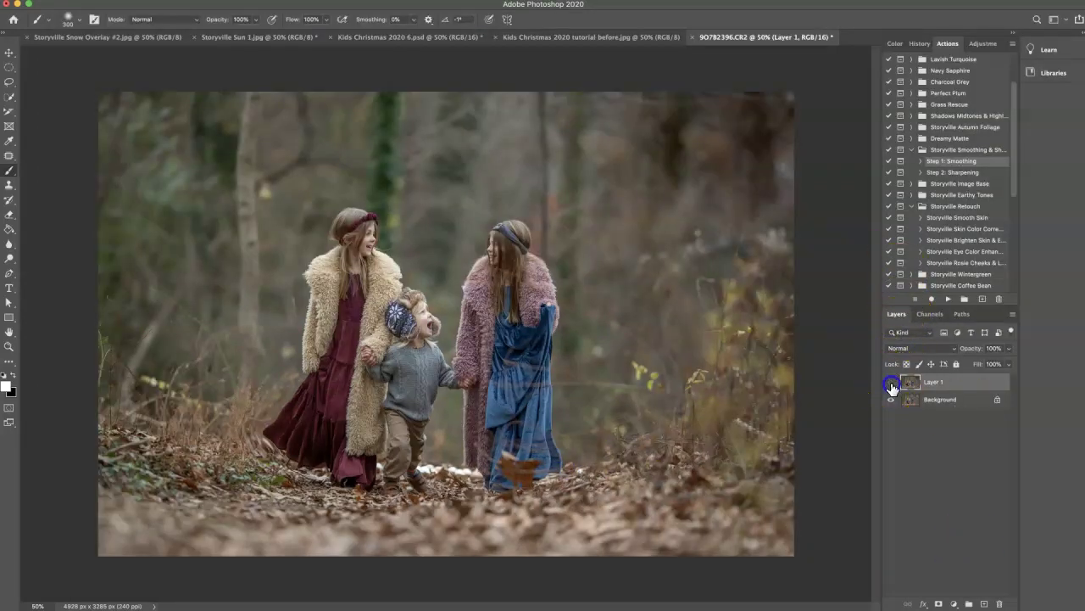
{"action": "left_click", "coordinate": [891, 386]}
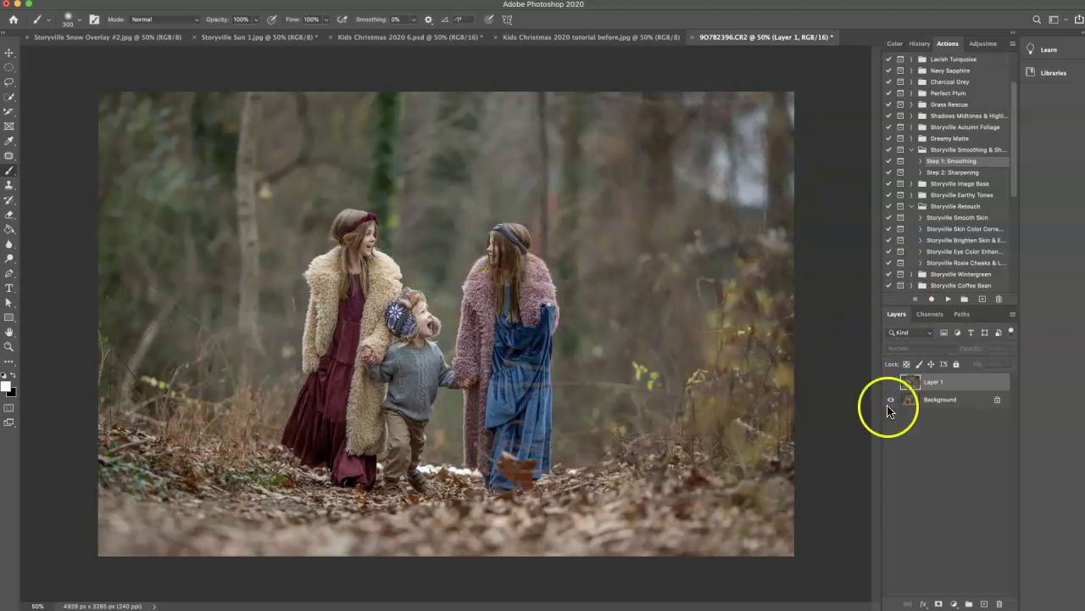
{"action": "left_click", "coordinate": [892, 383]}
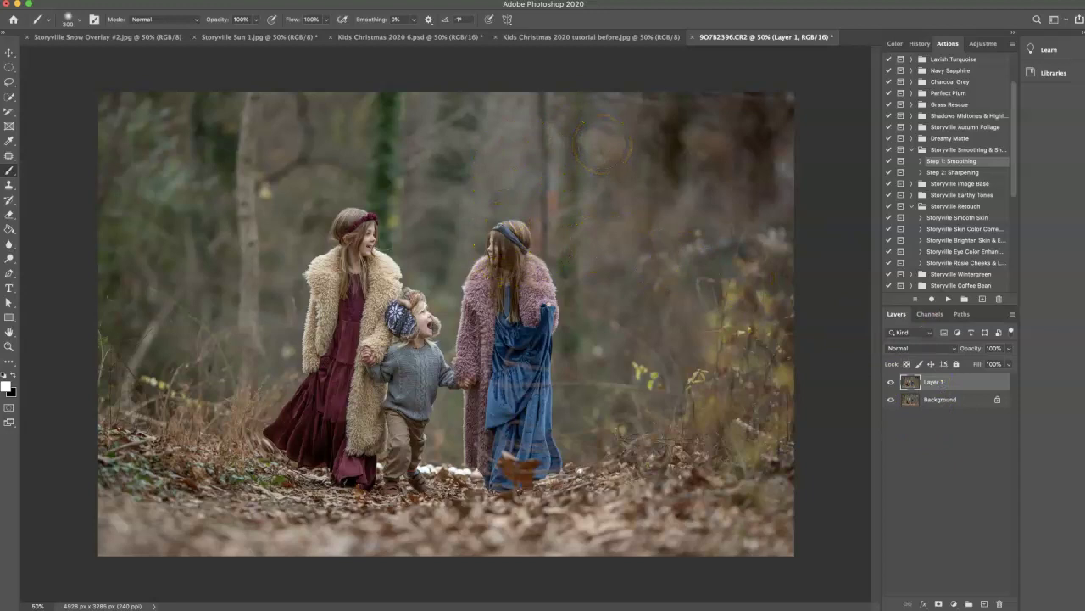
Add a mask to Layer 1, paint black over the warped background beside the red dress, and flatten the image.
{"action": "key", "text": "super+plus"}
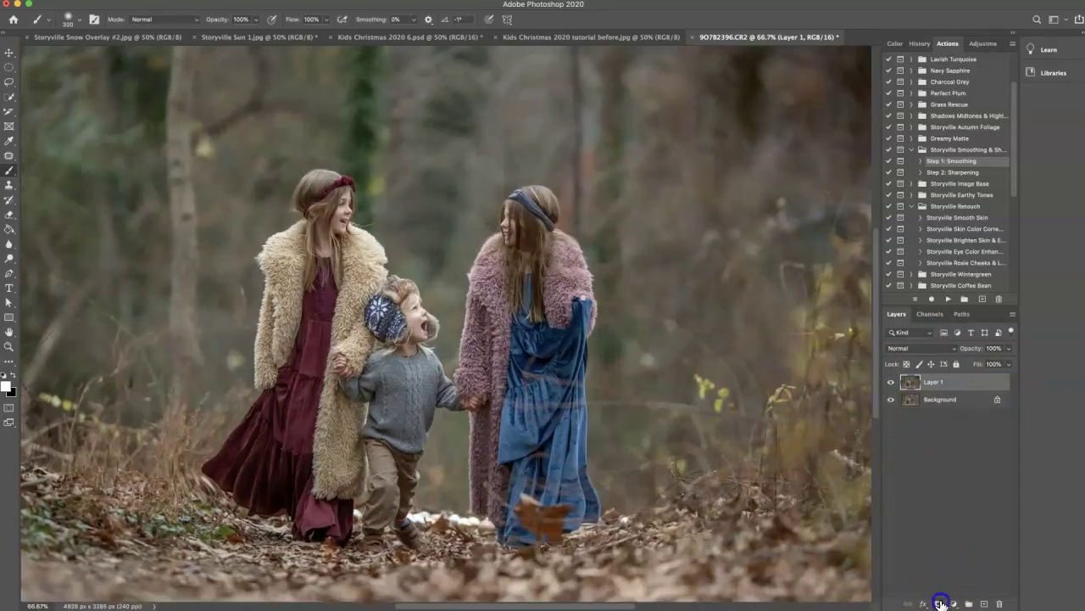
{"action": "left_click", "coordinate": [940, 603]}
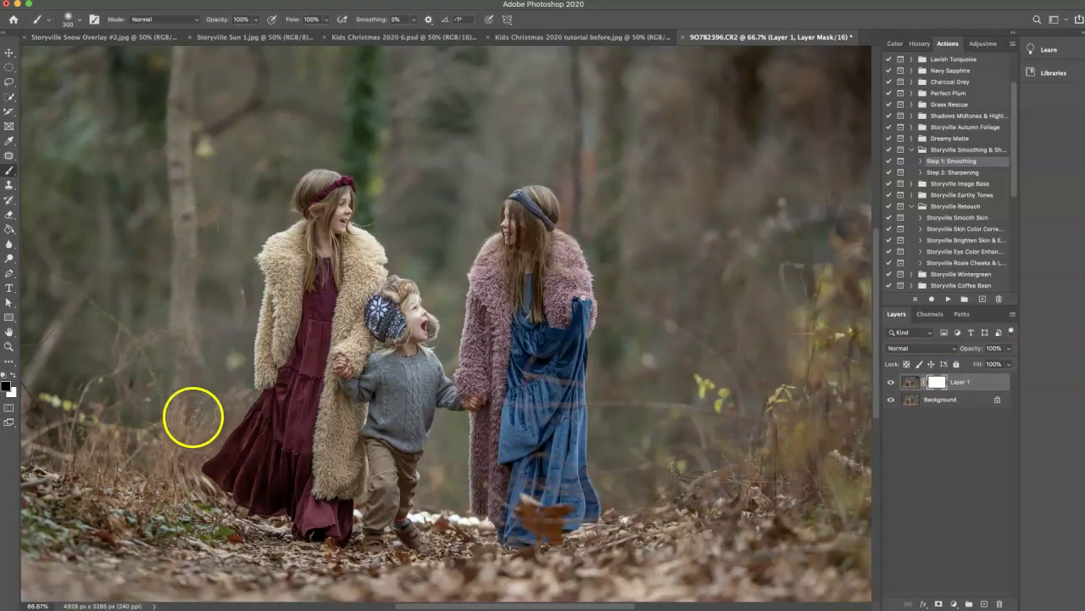
{"action": "mouse_move", "coordinate": [174, 307]}
{"action": "left_mouse_down"}
{"action": "mouse_move", "coordinate": [195, 424]}
{"action": "mouse_move", "coordinate": [180, 445]}
{"action": "left_mouse_up"}
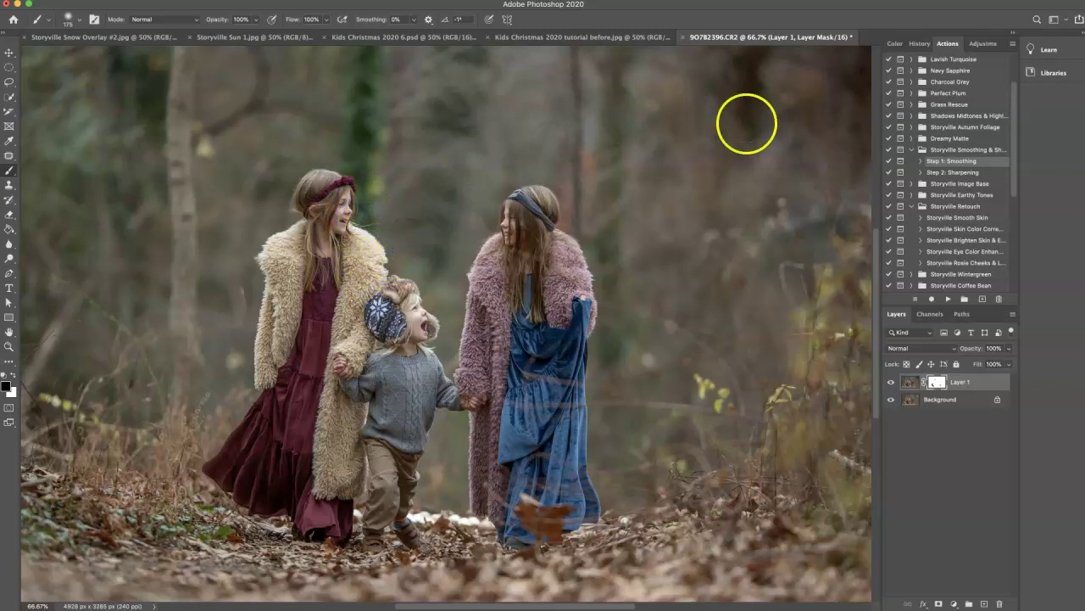
{"action": "key", "text": "super+minus"}
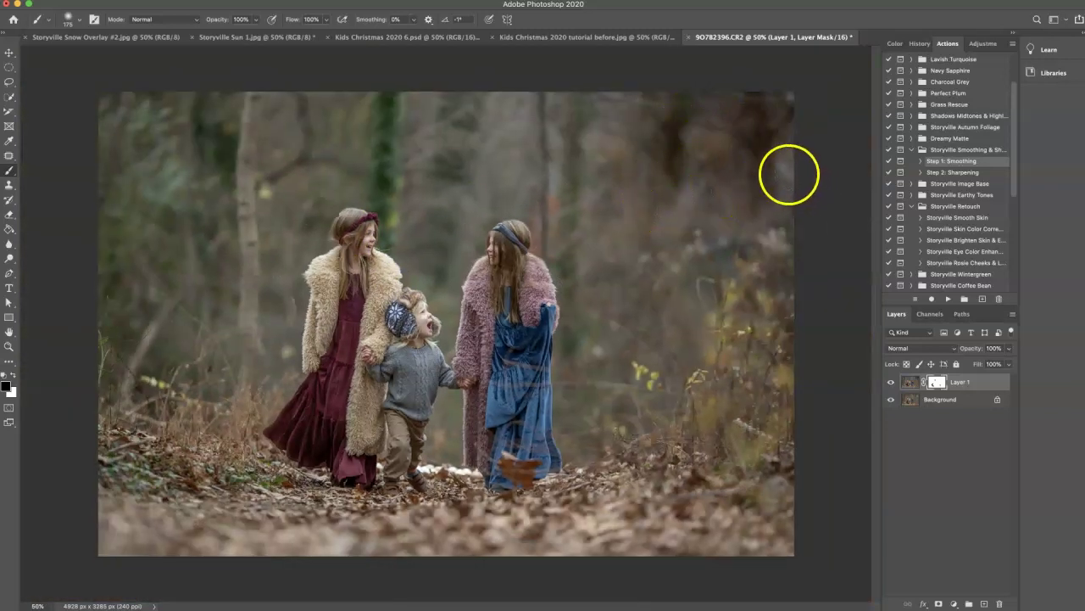
{"action": "left_click", "coordinate": [110, 1]}
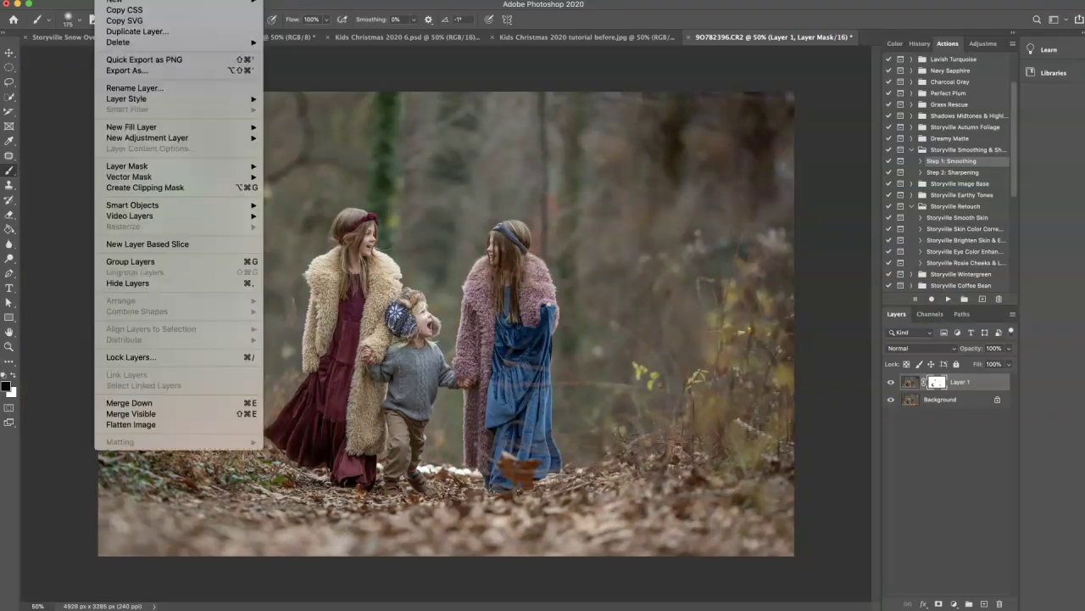
{"action": "left_click", "coordinate": [123, 424]}
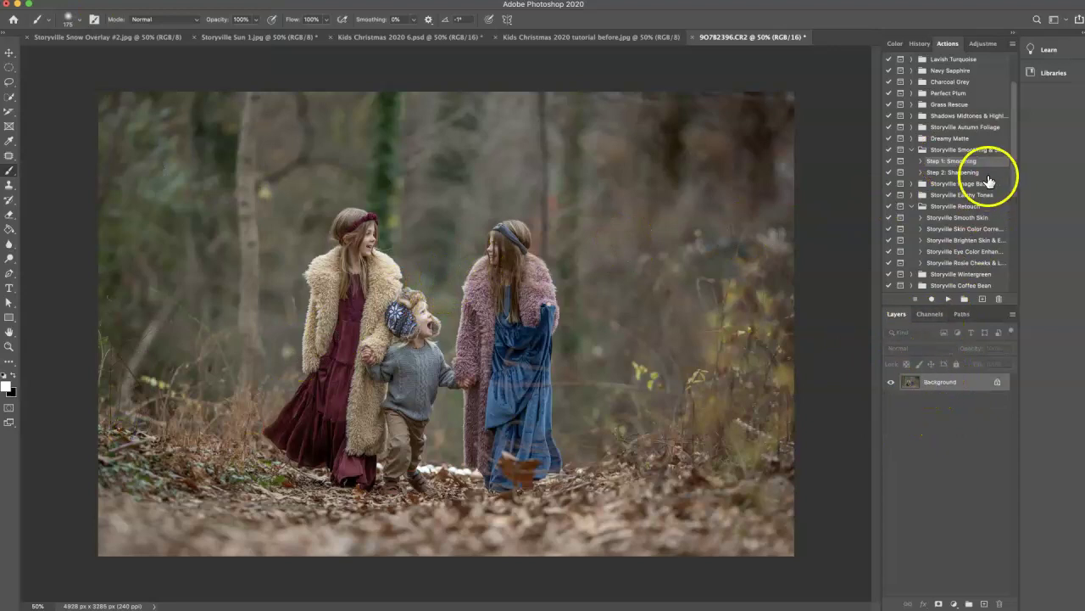
Run the Step 1: Smoothing action and lower the Silky Smooth layer's opacity to 32%.
{"action": "left_click", "coordinate": [949, 300]}
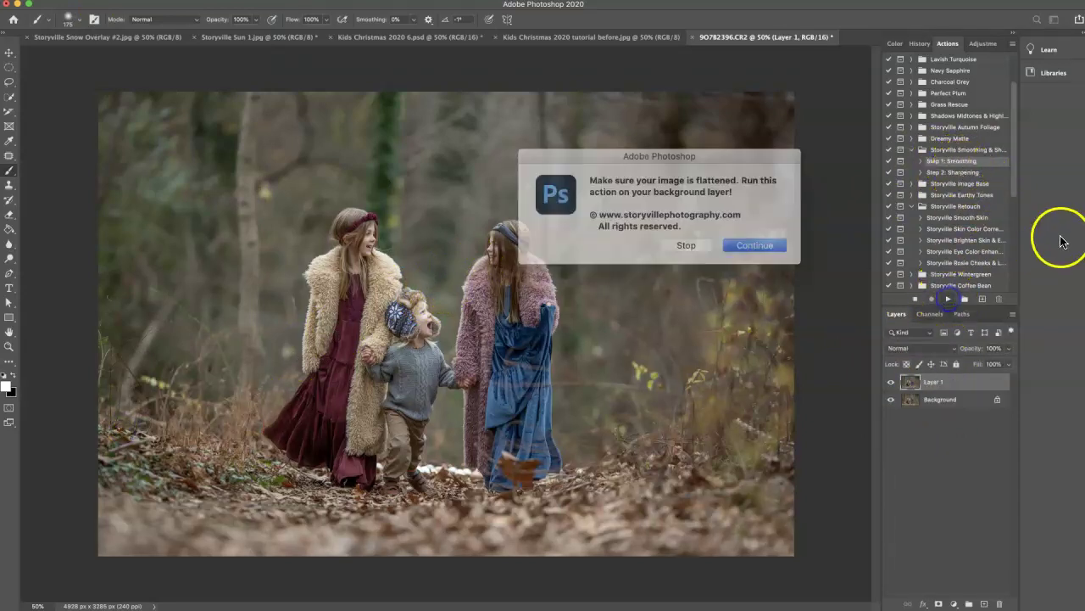
{"action": "left_click", "coordinate": [741, 240]}
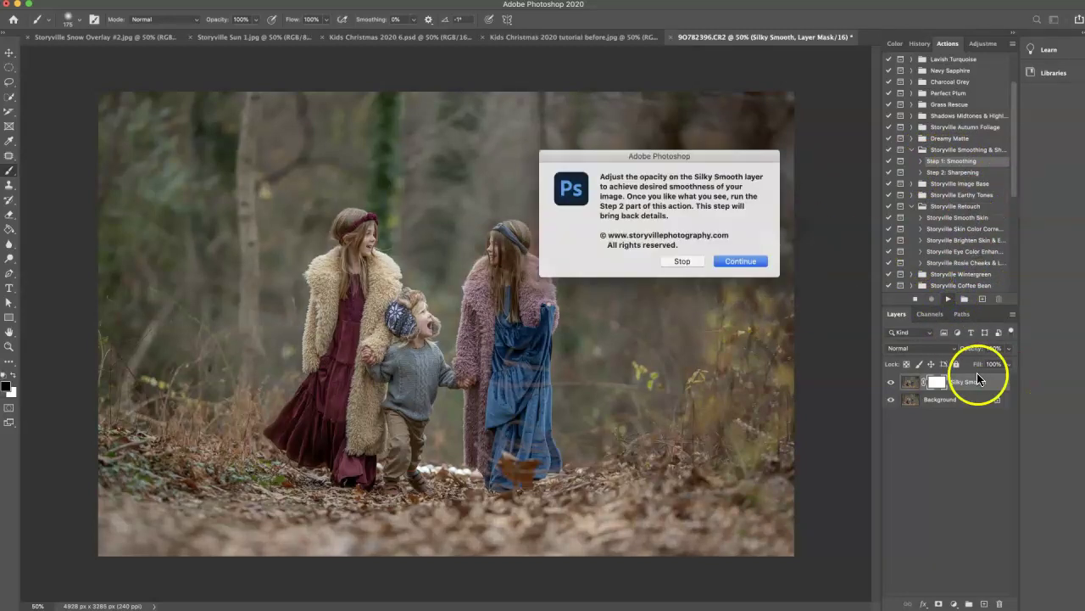
{"action": "left_click", "coordinate": [738, 261]}
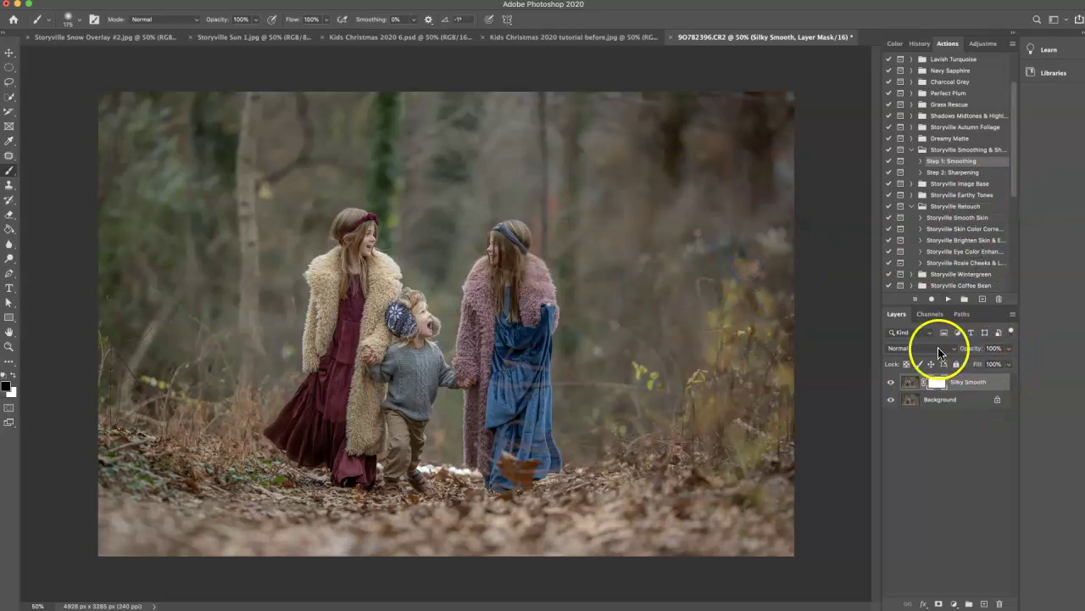
{"action": "left_click_drag", "start_coordinate": [971, 349], "coordinate": [893, 351]}
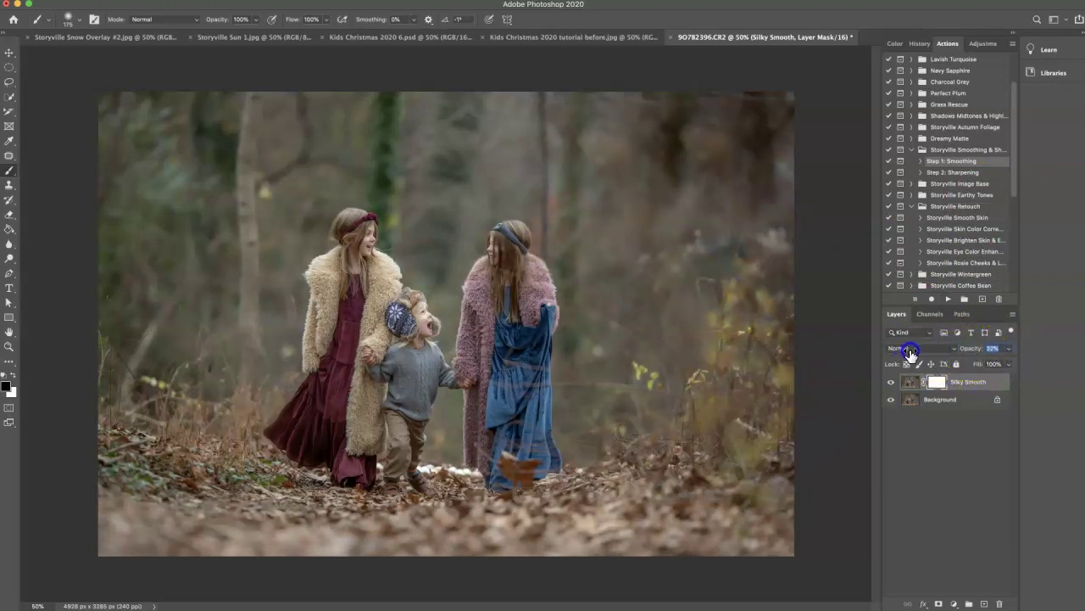
Target the Silky Smooth layer's image instead of its mask and run the Step 2: Sharpening action.
{"action": "left_click", "coordinate": [906, 384]}
{"action": "left_click", "coordinate": [958, 173]}
{"action": "left_click", "coordinate": [948, 299]}
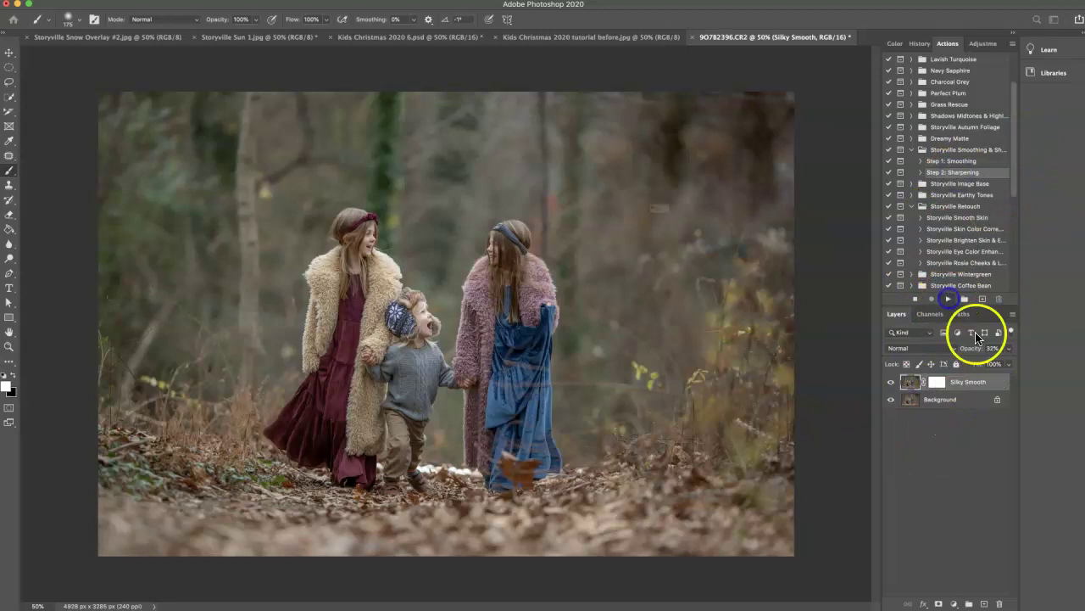
{"action": "left_click", "coordinate": [742, 245]}
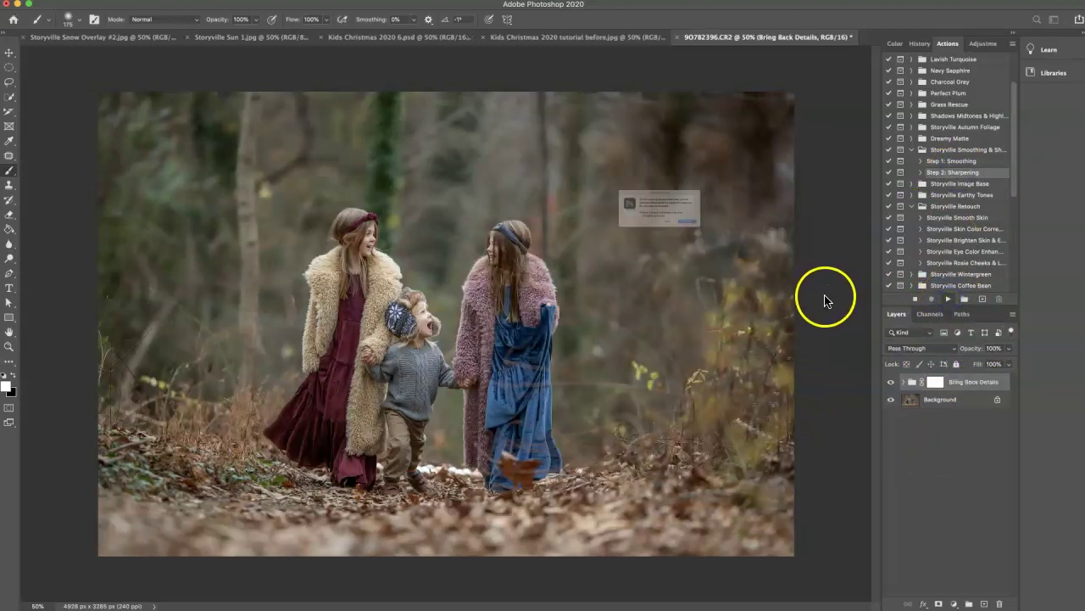
{"action": "left_click", "coordinate": [746, 244]}
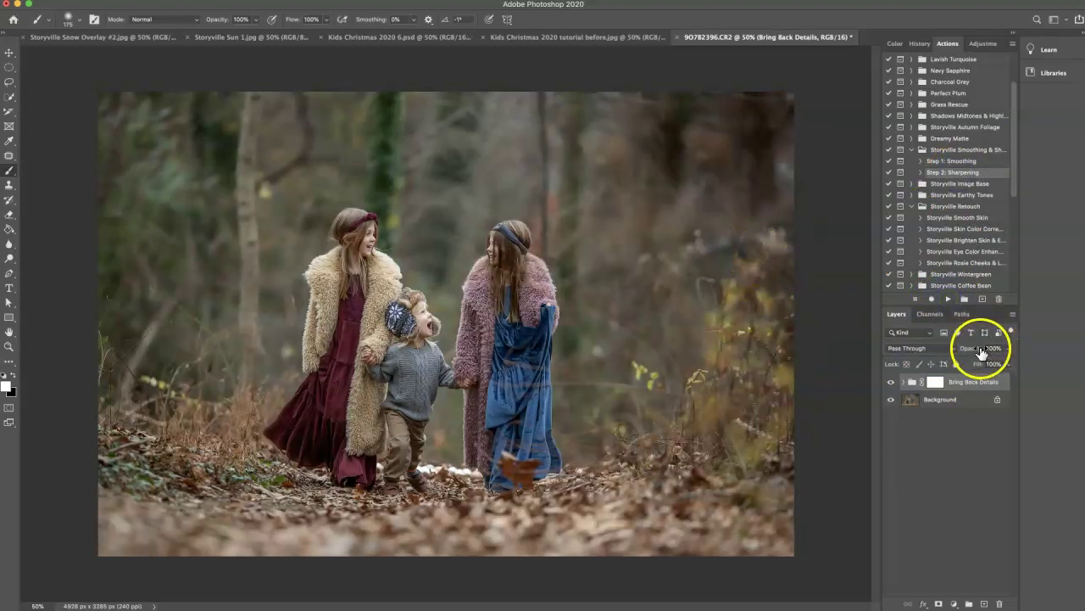
Set the Bring Back Details group's opacity to 32% and flatten the image.
{"action": "left_click", "coordinate": [920, 346]}
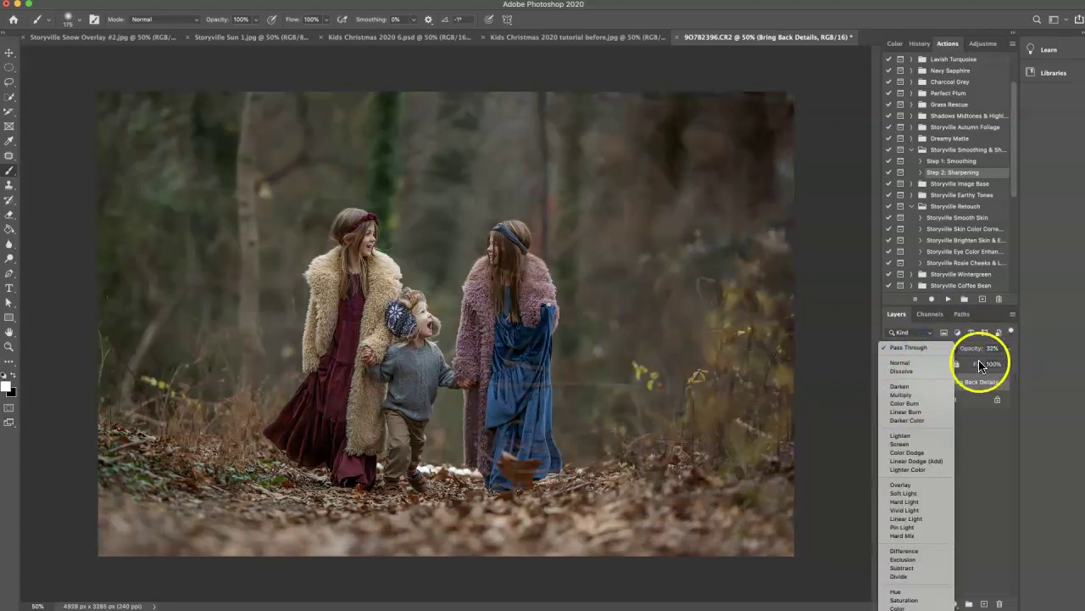
{"action": "left_click", "coordinate": [970, 350]}
{"action": "left_click", "coordinate": [893, 386]}
{"action": "left_click", "coordinate": [894, 386]}
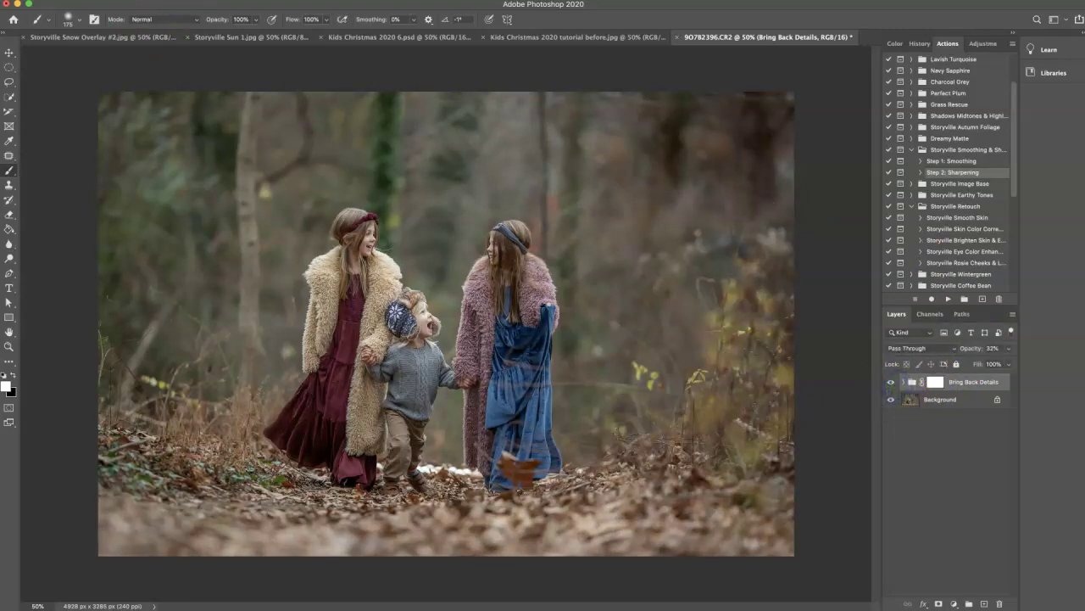
{"action": "left_click", "coordinate": [196, 0]}
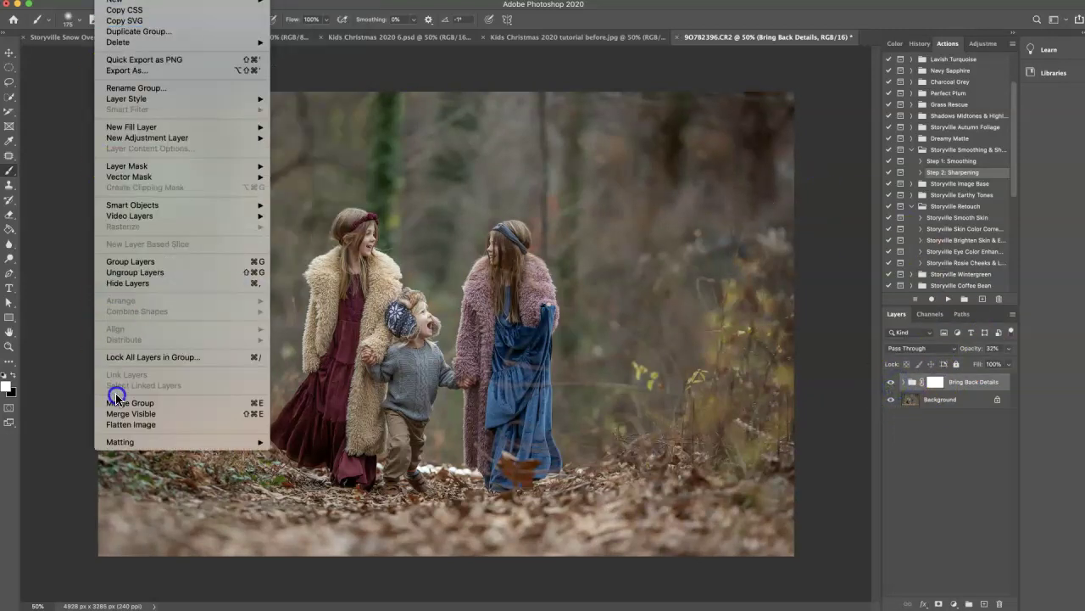
{"action": "left_click", "coordinate": [132, 424]}
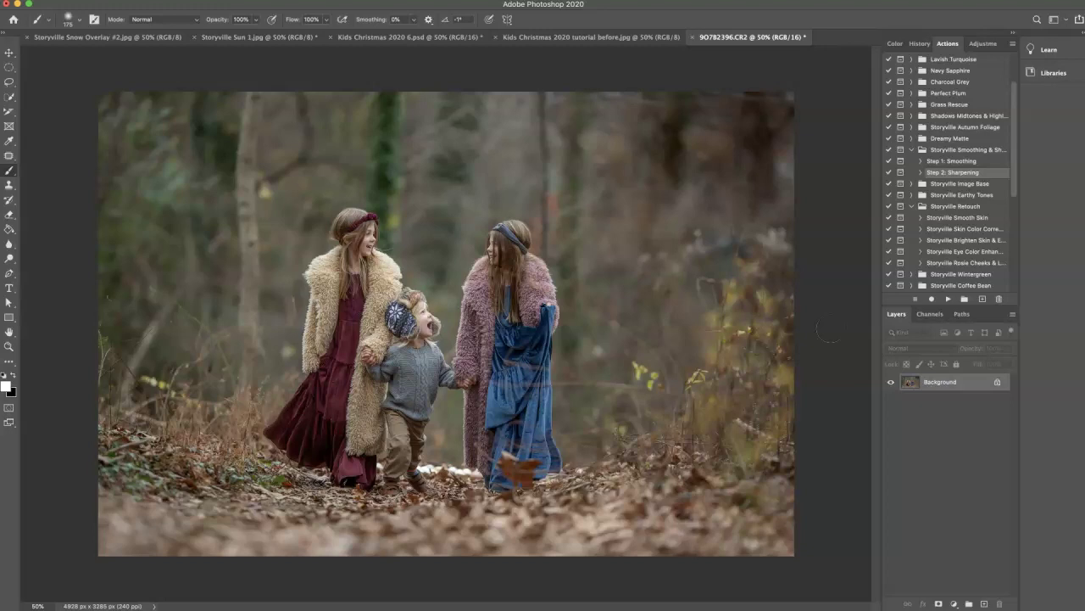
Duplicate the Background layer and apply the Storyville Simplicity 2 preset to the copy with the Camera Raw Filter.
{"action": "key", "text": "ctrl+j"}
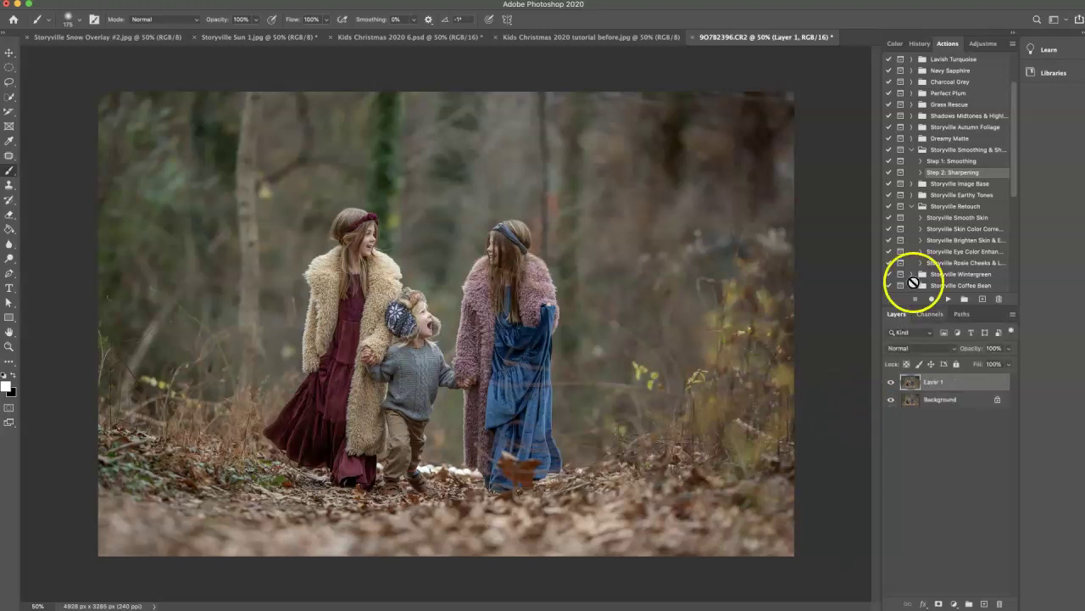
{"action": "left_click", "coordinate": [201, 1]}
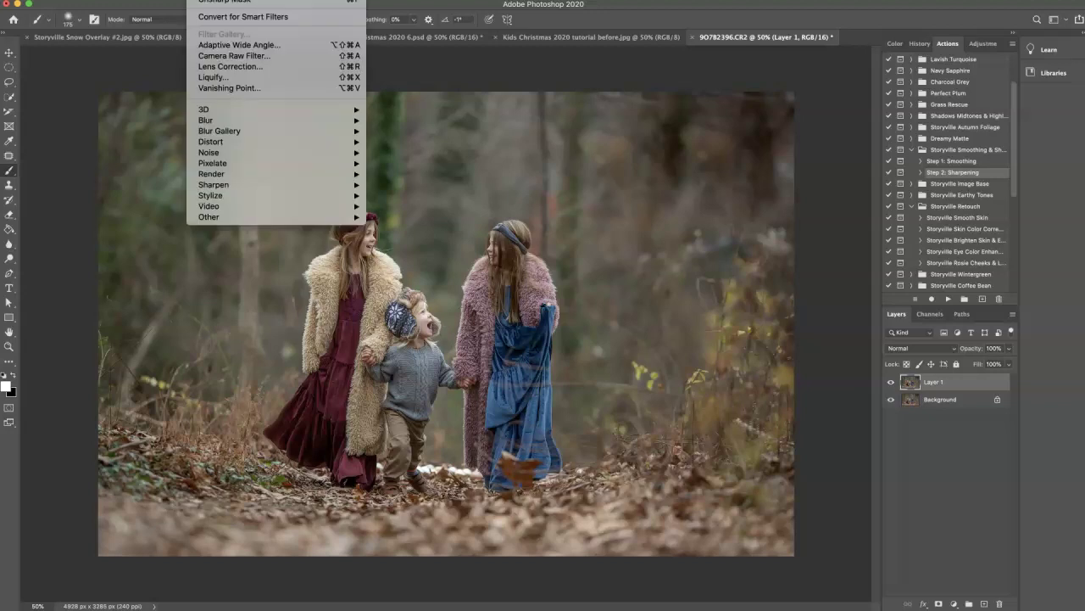
{"action": "left_click", "coordinate": [228, 56]}
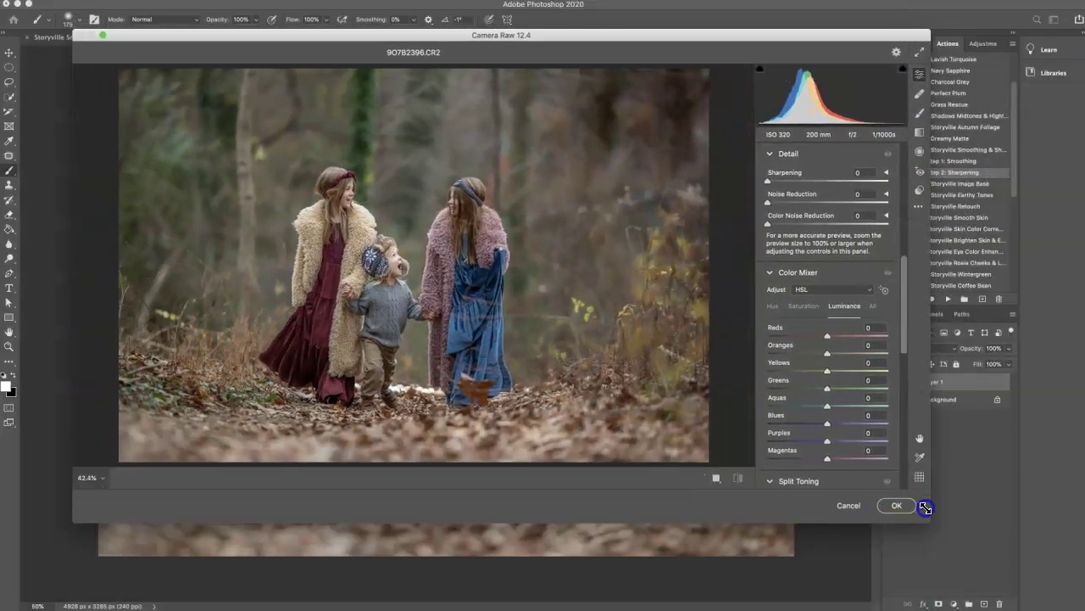
{"action": "left_click_drag", "start_coordinate": [922, 507], "coordinate": [1014, 560]}
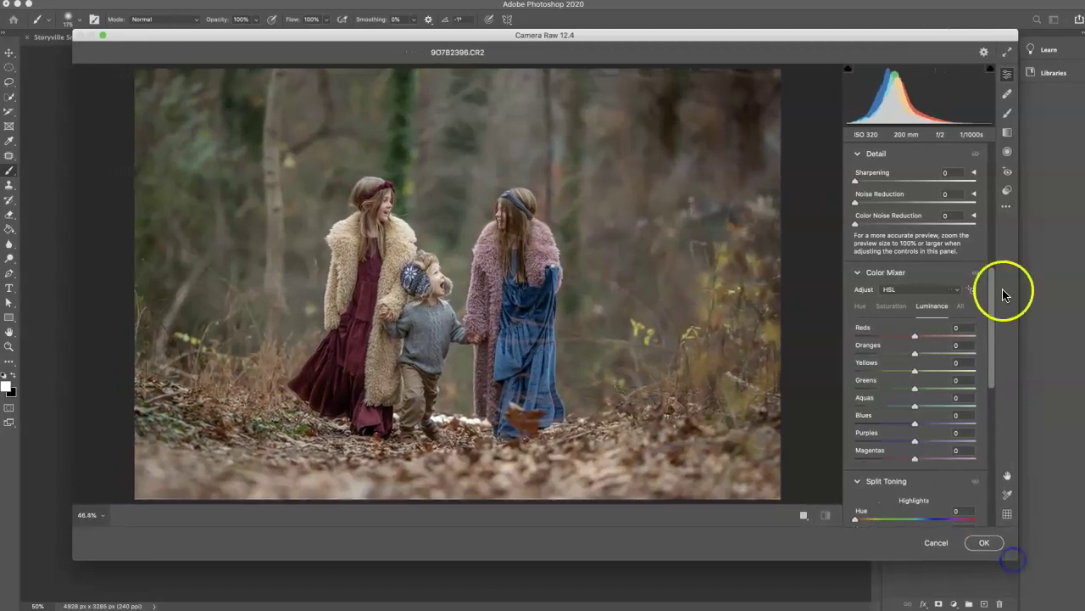
{"action": "left_click", "coordinate": [1007, 190]}
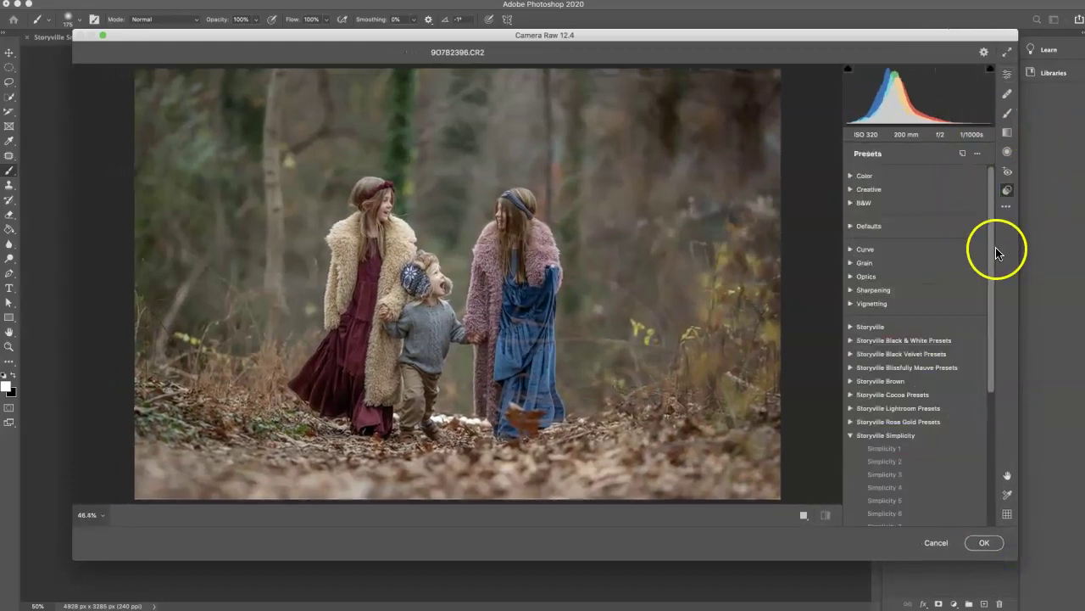
{"action": "left_click", "coordinate": [890, 462]}
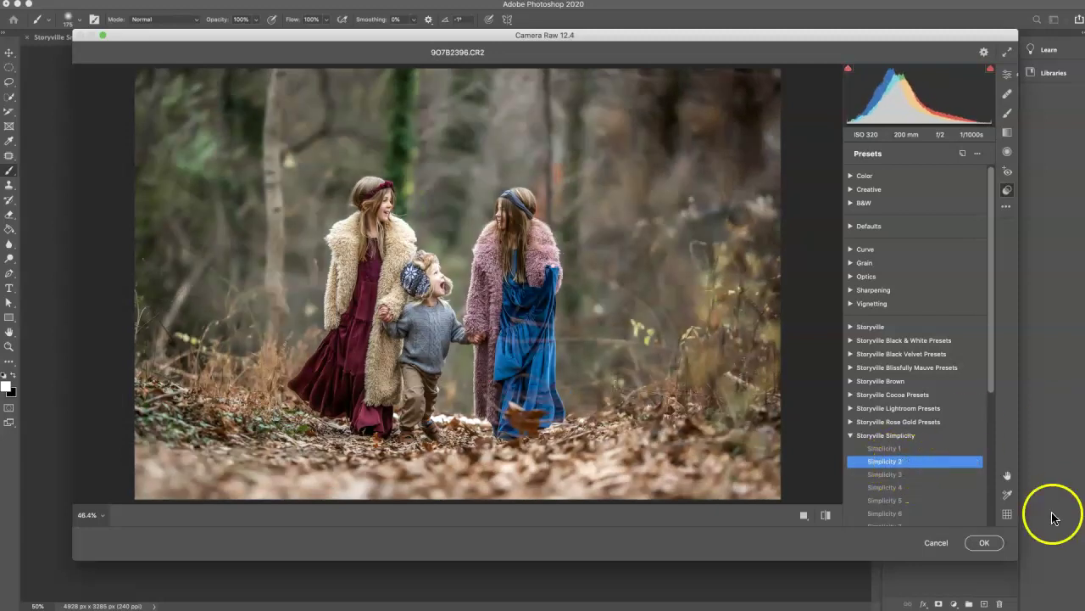
{"action": "left_click", "coordinate": [984, 544]}
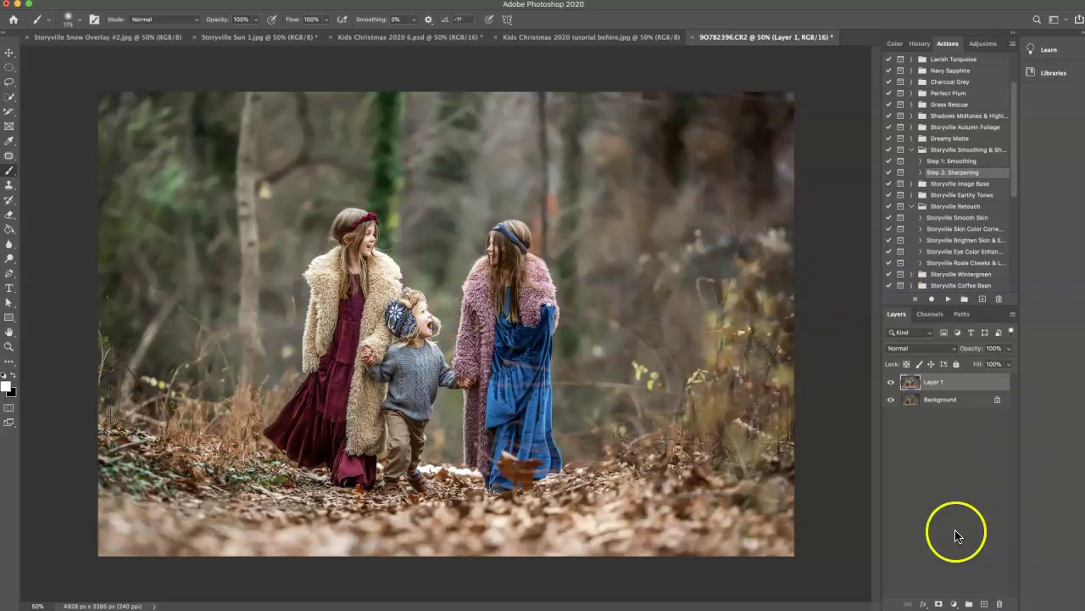
Add a mask to Layer 1 and paint black at 18% brush opacity over the boy's face and the cream fur coat.
{"action": "left_click", "coordinate": [939, 604]}
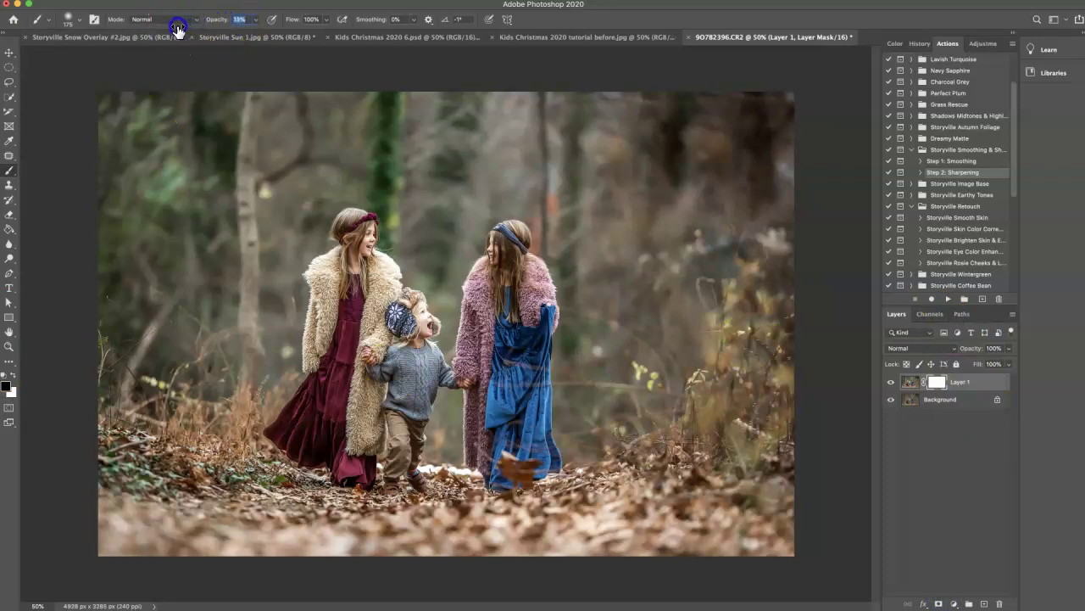
{"action": "key", "text": "super+plus"}
{"action": "key", "text": "super+plus"}
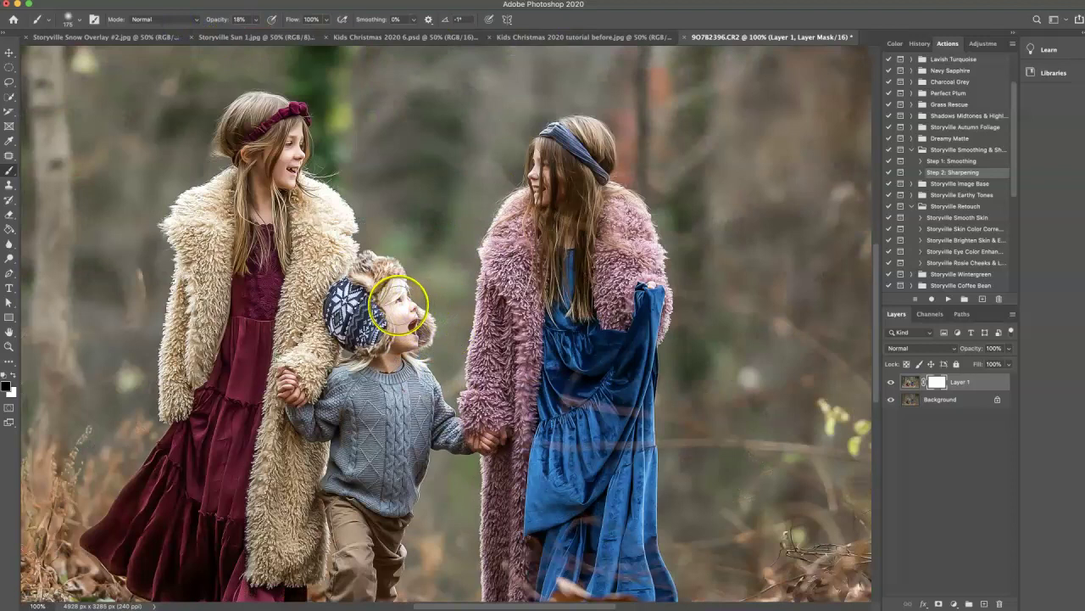
{"action": "left_click_drag", "start_coordinate": [406, 306], "coordinate": [413, 332]}
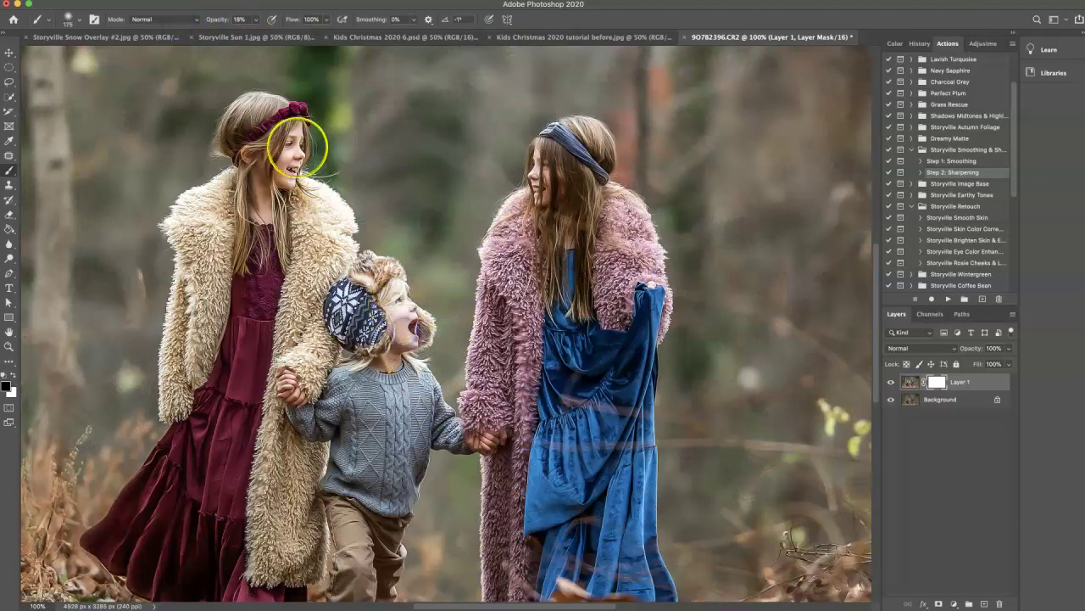
{"action": "mouse_move", "coordinate": [340, 217]}
{"action": "left_mouse_down"}
{"action": "mouse_move", "coordinate": [328, 205]}
{"action": "mouse_move", "coordinate": [339, 243]}
{"action": "left_mouse_up"}
{"action": "left_click_drag", "start_coordinate": [207, 203], "coordinate": [176, 222]}
{"action": "key", "text": "super+minus"}
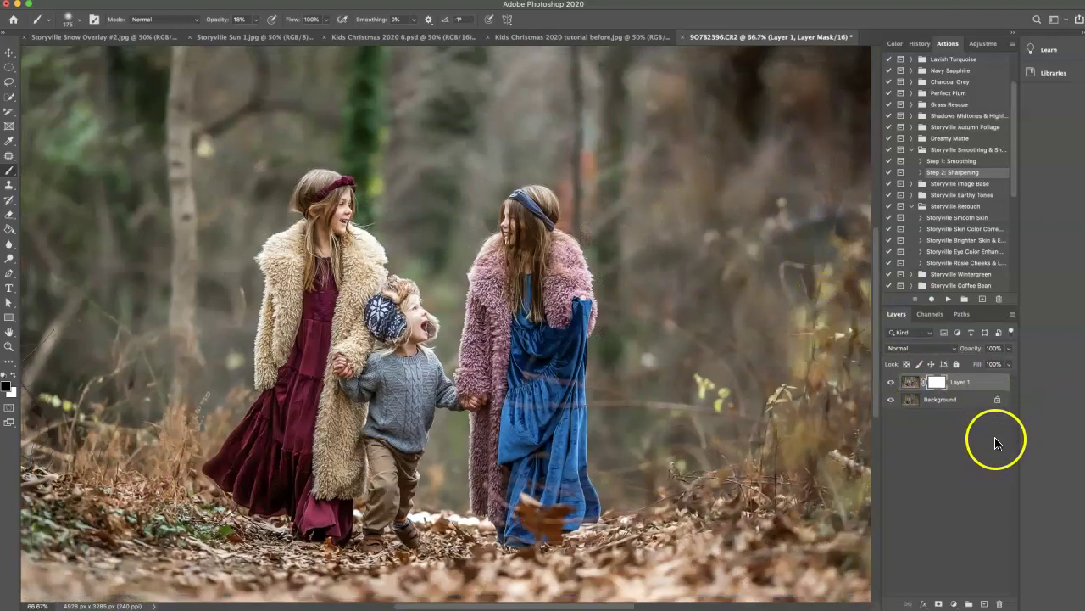
{"action": "key", "text": "super+minus"}
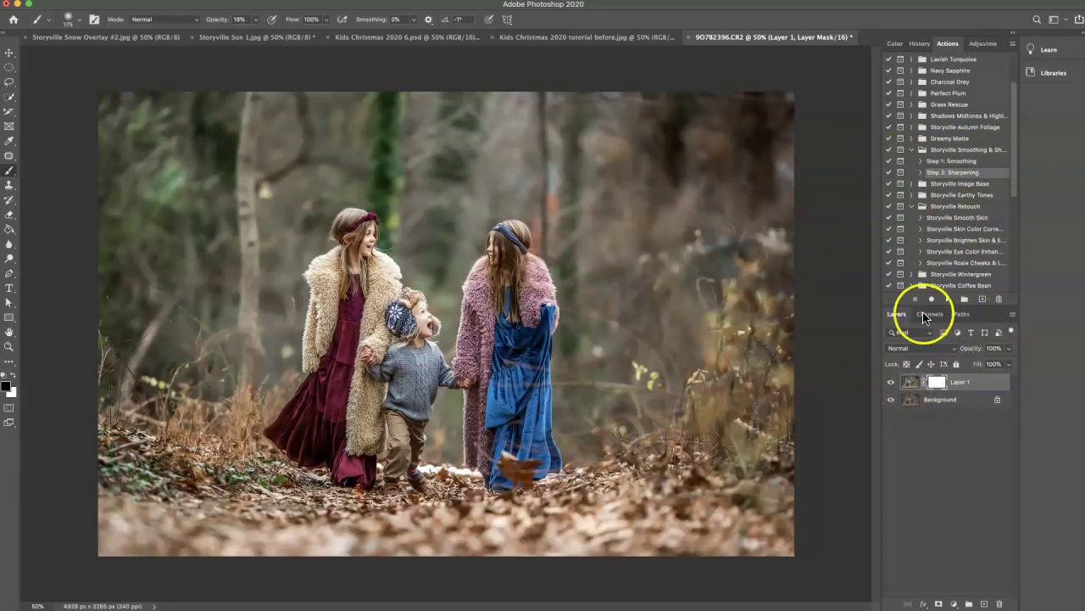
Compare the image with and without Layer 1 and flatten the image.
{"action": "left_click", "coordinate": [892, 384]}
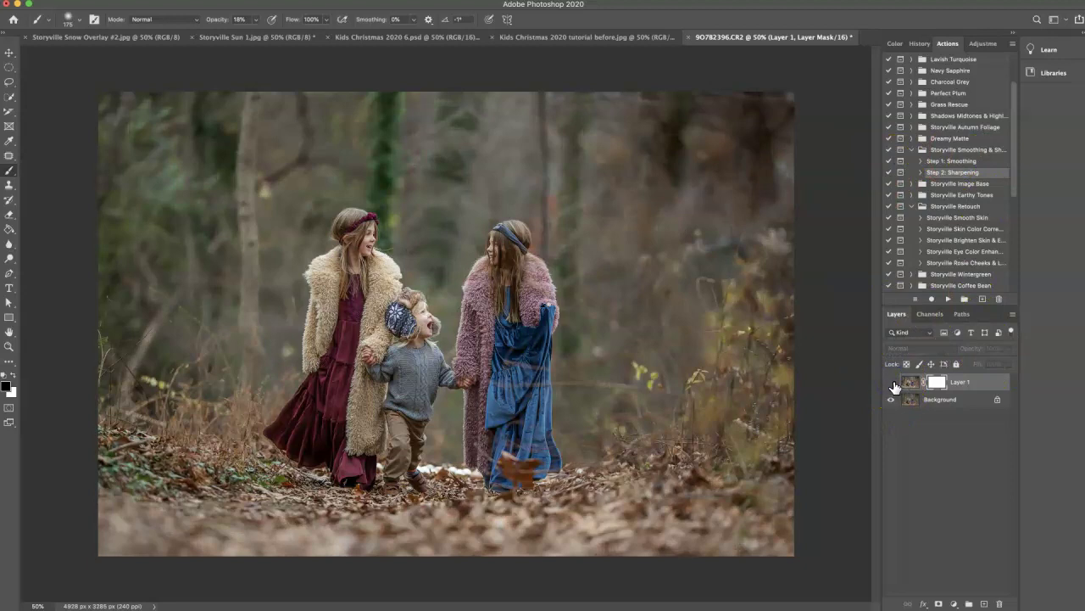
{"action": "left_click", "coordinate": [892, 383]}
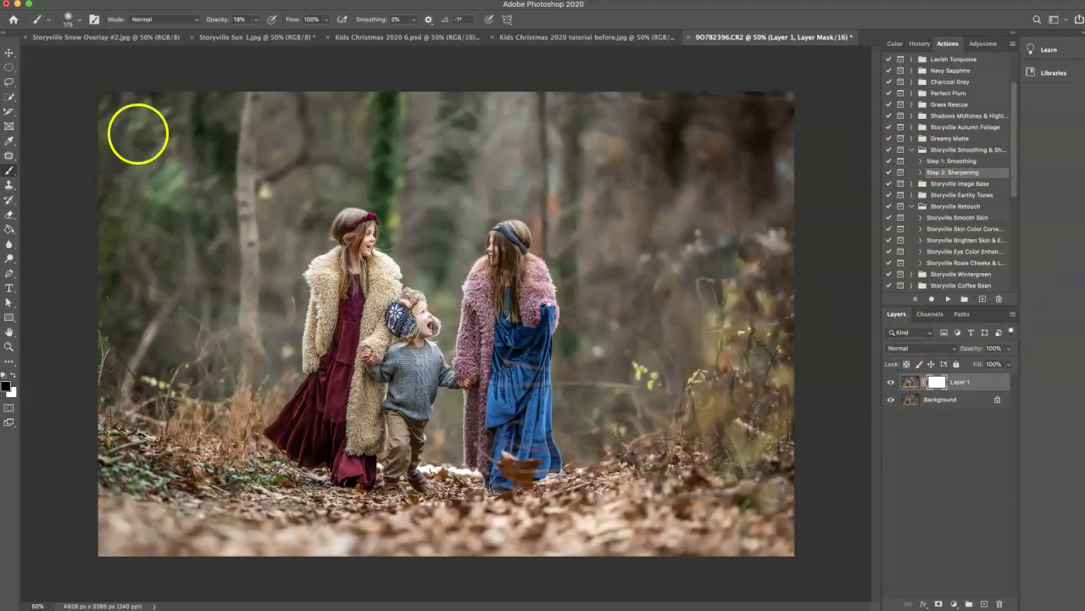
{"action": "left_click", "coordinate": [204, 0]}
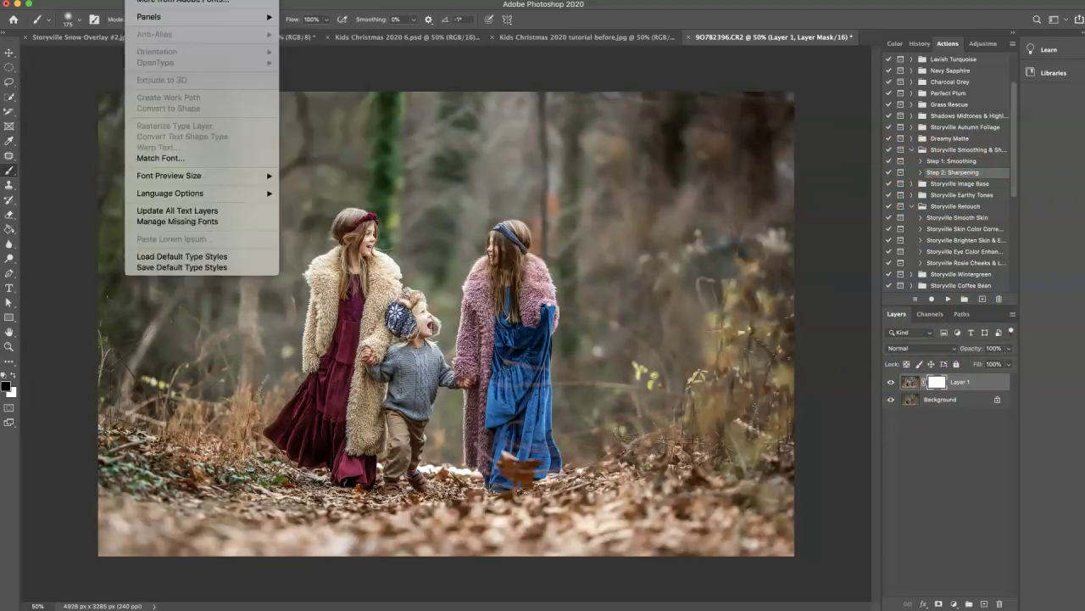
{"action": "mouse_move", "coordinate": [108, 1]}
{"action": "left_click", "coordinate": [139, 423]}
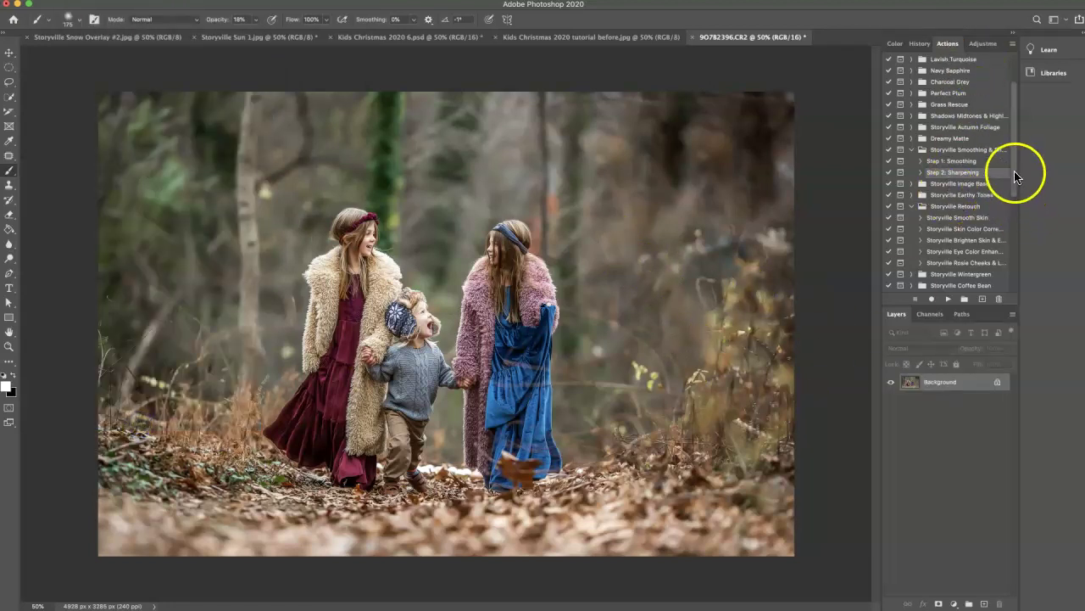
Run the Storyville Twisted Matte action from the Dreamy Matte set.
{"action": "left_click_drag", "start_coordinate": [1017, 164], "coordinate": [1011, 141]}
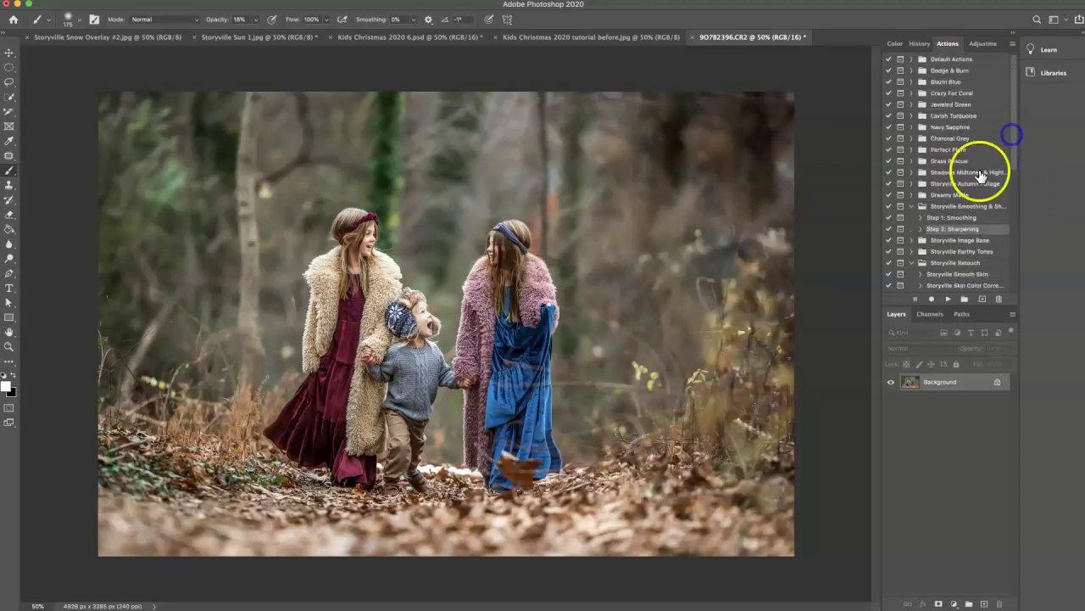
{"action": "left_click", "coordinate": [911, 195]}
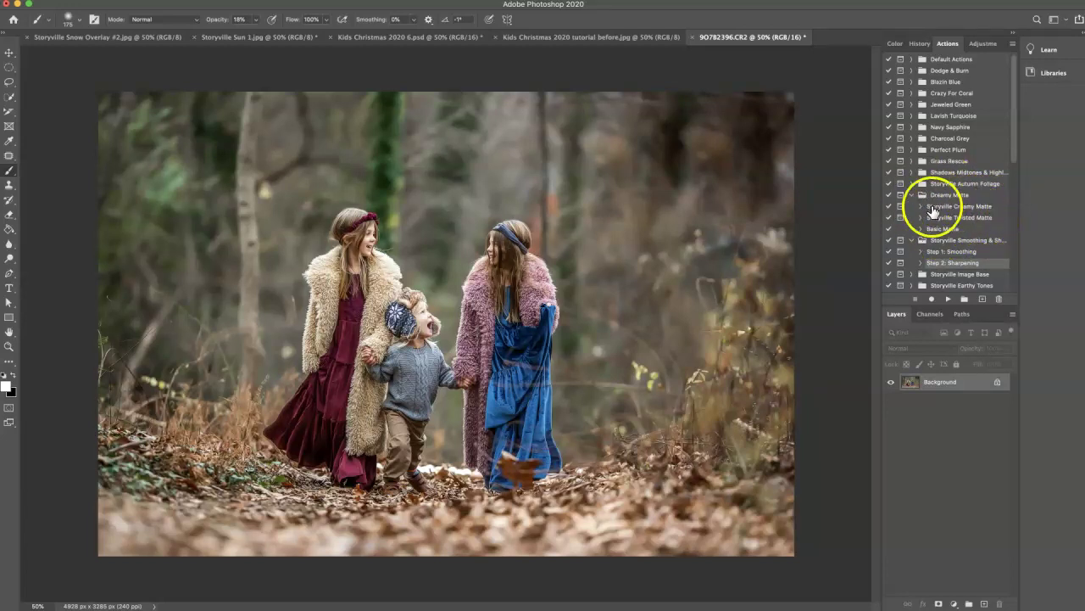
{"action": "left_click", "coordinate": [963, 219]}
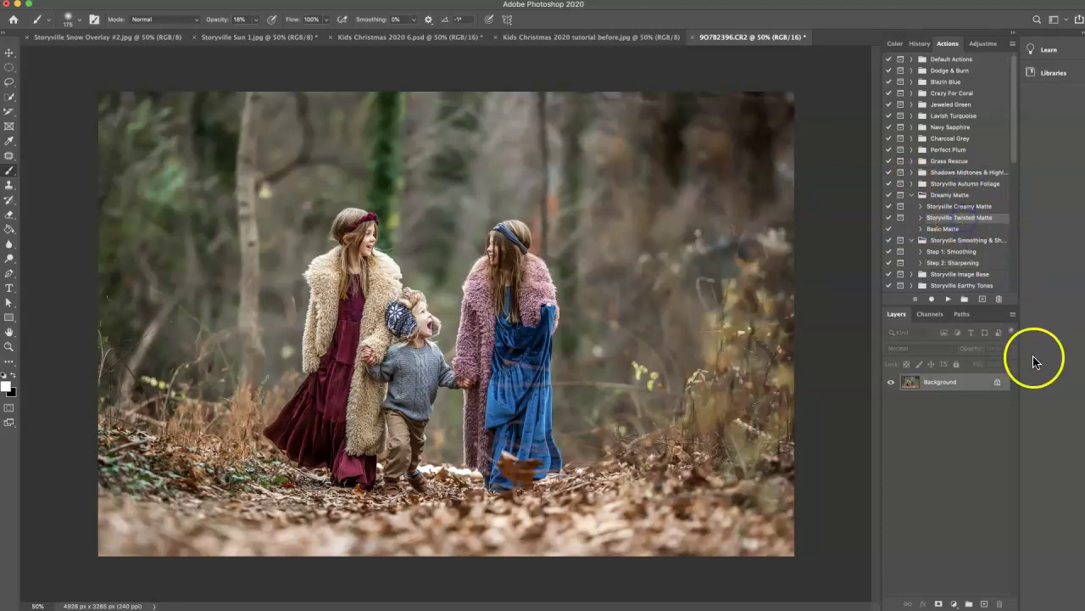
{"action": "left_click", "coordinate": [948, 299]}
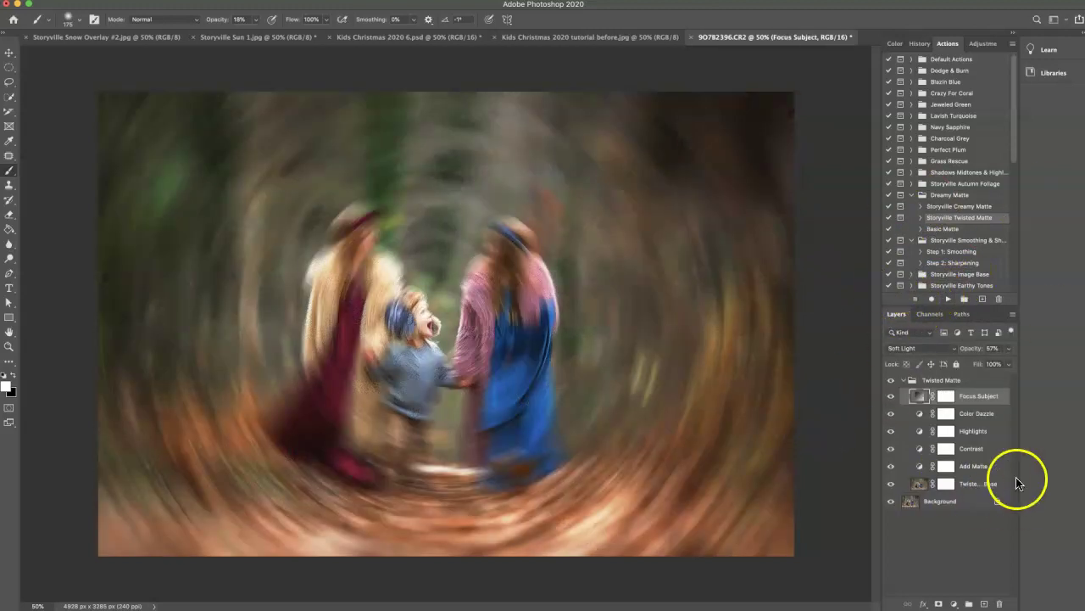
Lower the Twisted Matte Base layer's opacity to 31%.
{"action": "left_click", "coordinate": [917, 486]}
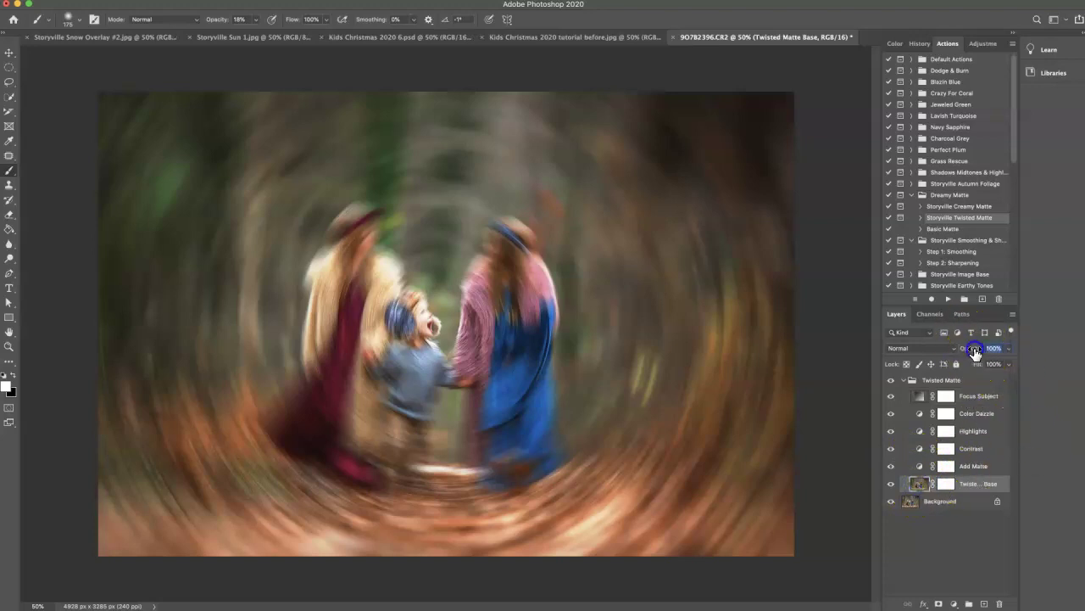
{"action": "left_click_drag", "start_coordinate": [907, 348], "coordinate": [909, 349]}
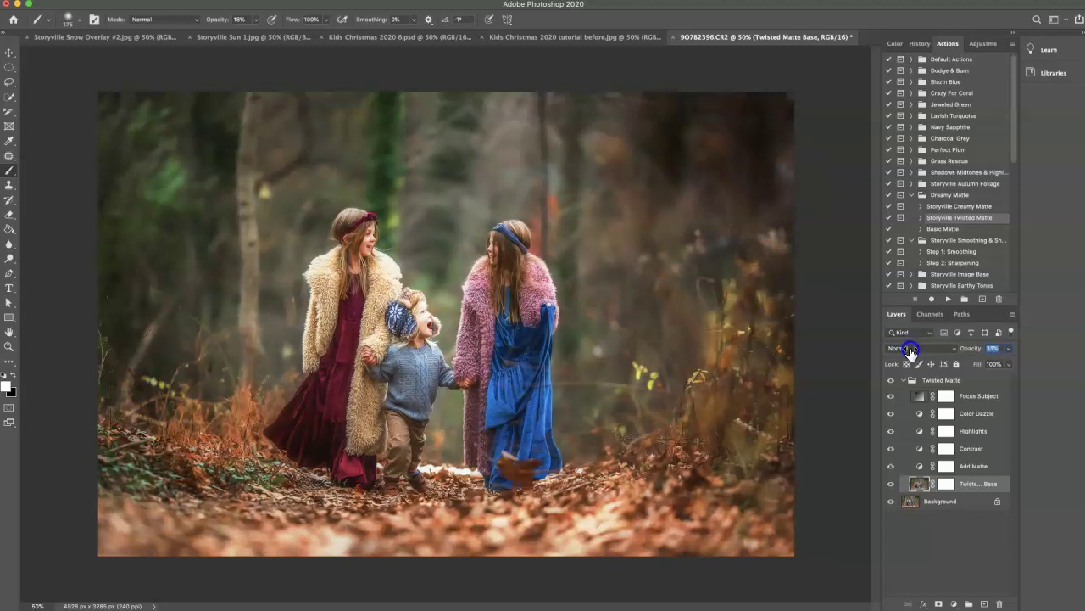
{"action": "left_click_drag", "start_coordinate": [918, 347], "coordinate": [919, 348]}
Paint black on the Twisted Matte Base mask over the children, using a large brush of about 1300 px at 100% opacity.
{"action": "left_click", "coordinate": [949, 484]}
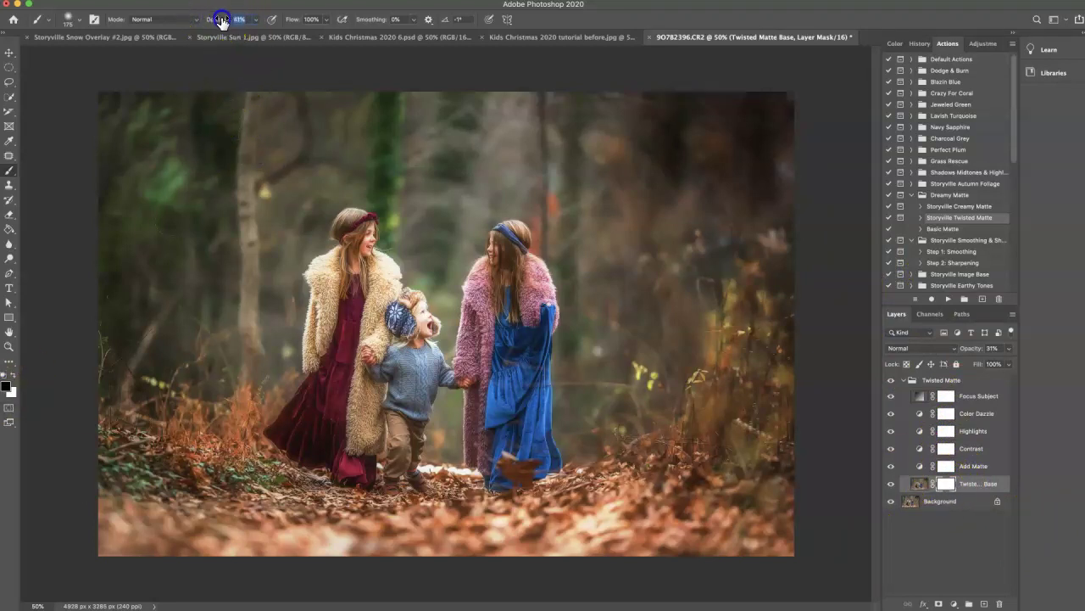
{"action": "left_click", "coordinate": [299, 15]}
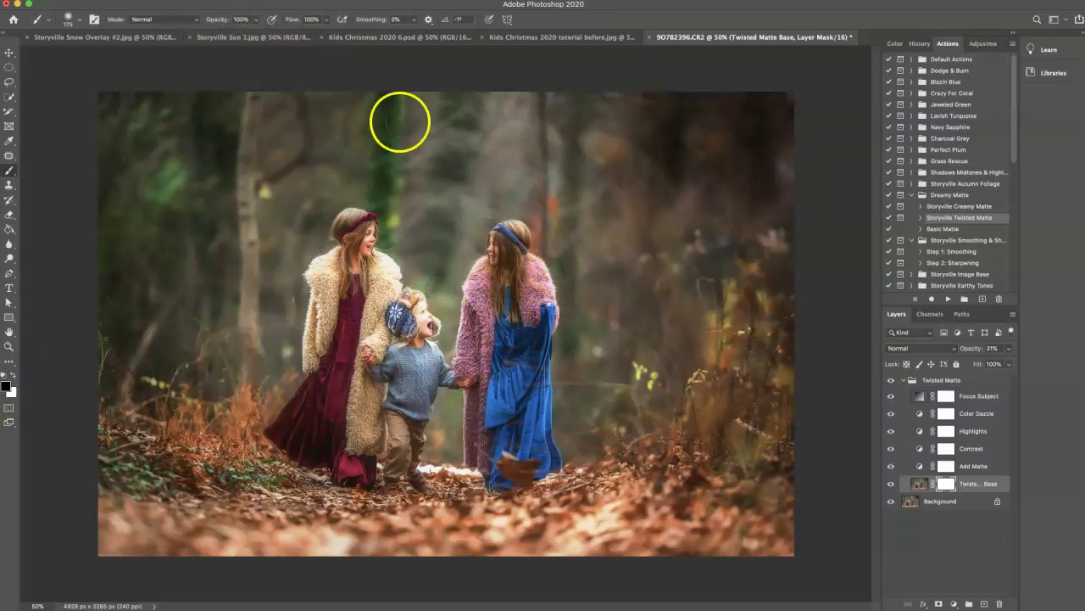
{"action": "key", "text": "bracketright"}
{"action": "key", "text": "bracketright"}
{"action": "key", "text": "bracketright"}
{"action": "key", "text": "bracketright"}
{"action": "key", "text": "bracketright"}
{"action": "key", "text": "bracketright"}
{"action": "key", "text": "bracketright"}
{"action": "key", "text": "bracketright"}
{"action": "key", "text": "bracketright"}
{"action": "key", "text": "bracketright"}
{"action": "key", "text": "bracketright"}
{"action": "key", "text": "bracketright"}
{"action": "left_click_drag", "start_coordinate": [346, 298], "coordinate": [346, 303]}
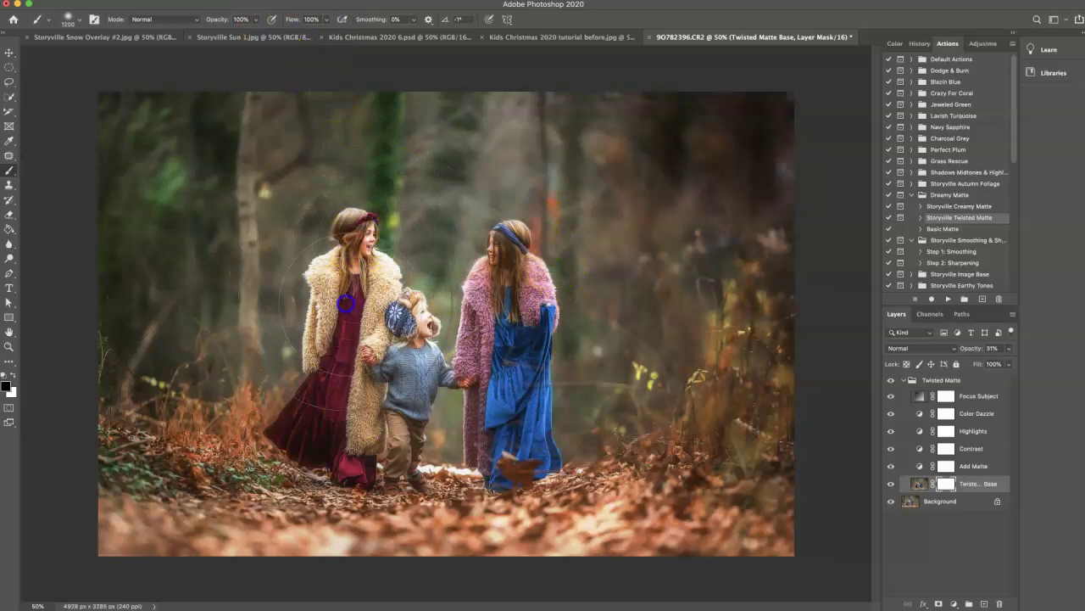
{"action": "mouse_move", "coordinate": [382, 392]}
{"action": "left_mouse_down"}
{"action": "mouse_move", "coordinate": [423, 395]}
{"action": "mouse_move", "coordinate": [534, 288]}
{"action": "mouse_move", "coordinate": [458, 266]}
{"action": "mouse_move", "coordinate": [382, 378]}
{"action": "mouse_move", "coordinate": [444, 427]}
{"action": "mouse_move", "coordinate": [447, 294]}
{"action": "mouse_move", "coordinate": [372, 310]}
{"action": "left_mouse_up"}
Hide the Add Matte and Color Dazzle layers and reduce the Contrast layer's opacity to about 24%.
{"action": "left_click", "coordinate": [891, 467]}
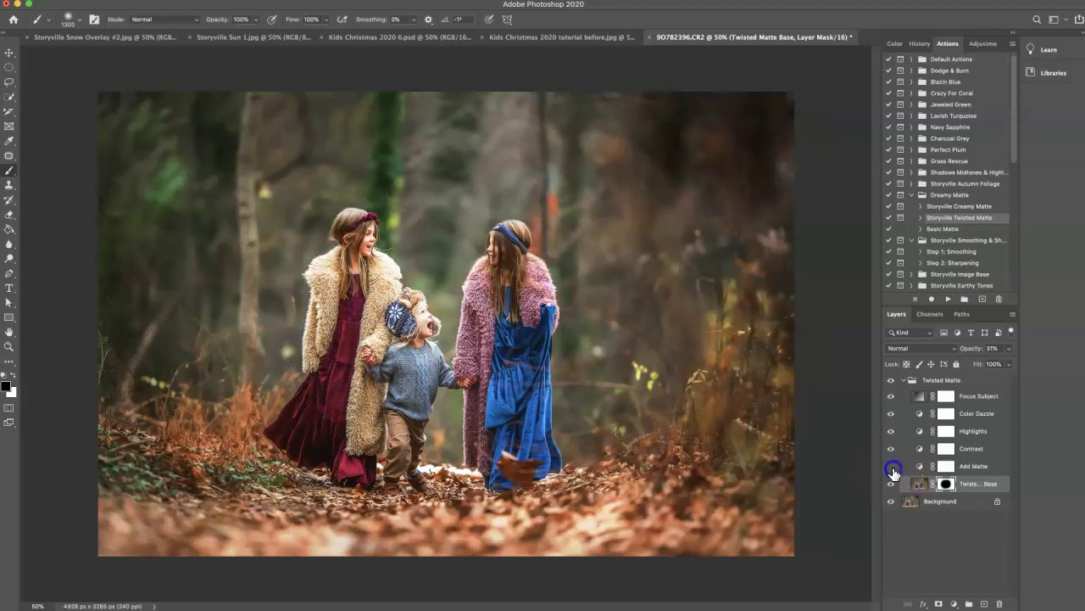
{"action": "left_click", "coordinate": [891, 415]}
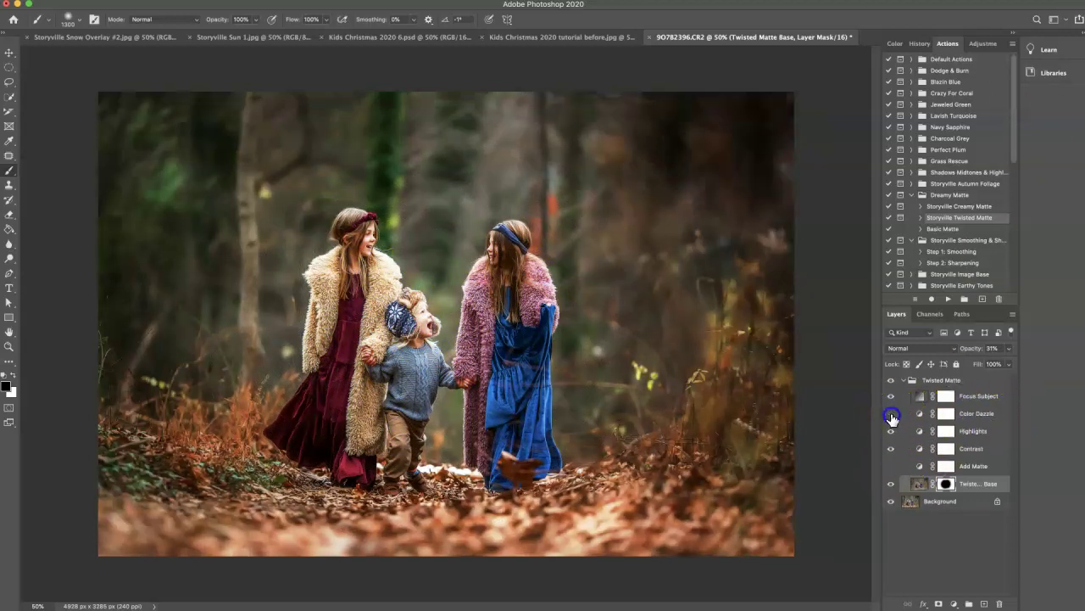
{"action": "left_click", "coordinate": [932, 447]}
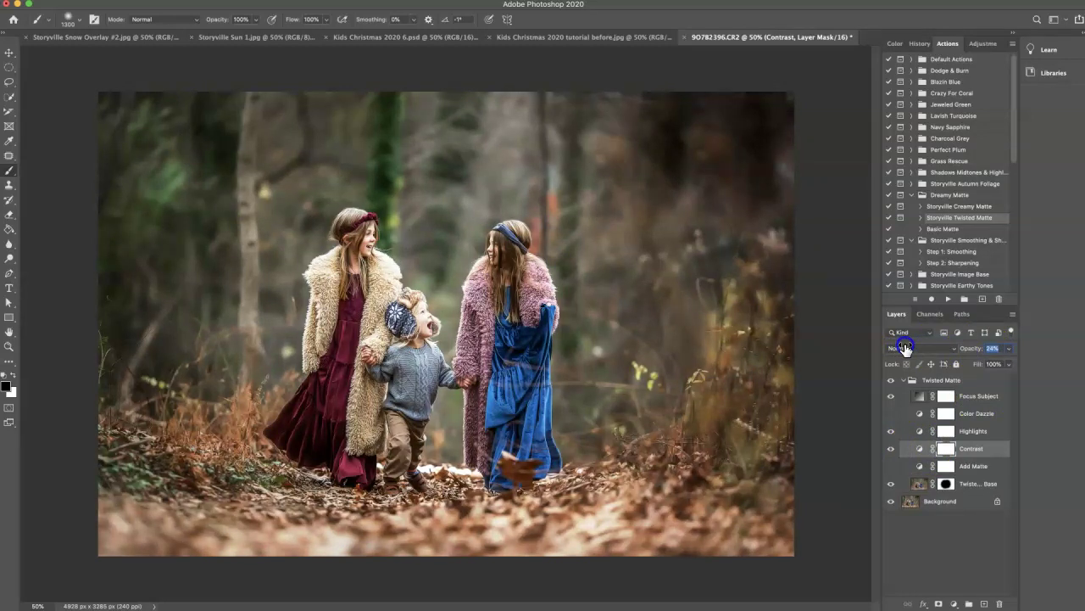
Set the Focus Subject layer's opacity to 35% and paint black on its mask over the children.
{"action": "left_click", "coordinate": [921, 396]}
{"action": "left_click_drag", "start_coordinate": [977, 350], "coordinate": [910, 348]}
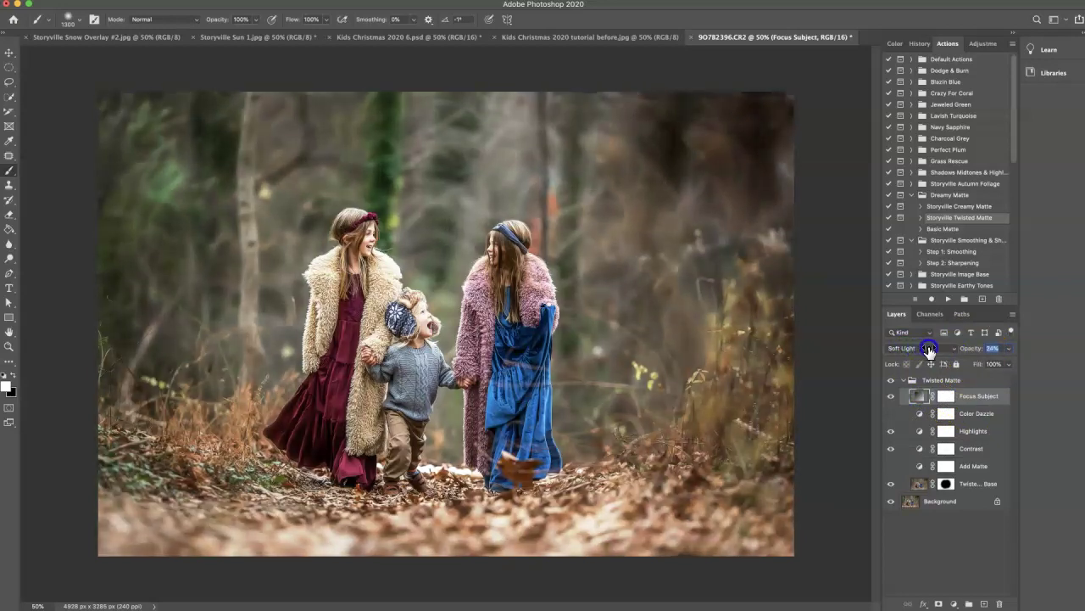
{"action": "left_click", "coordinate": [945, 396]}
{"action": "key", "text": "x"}
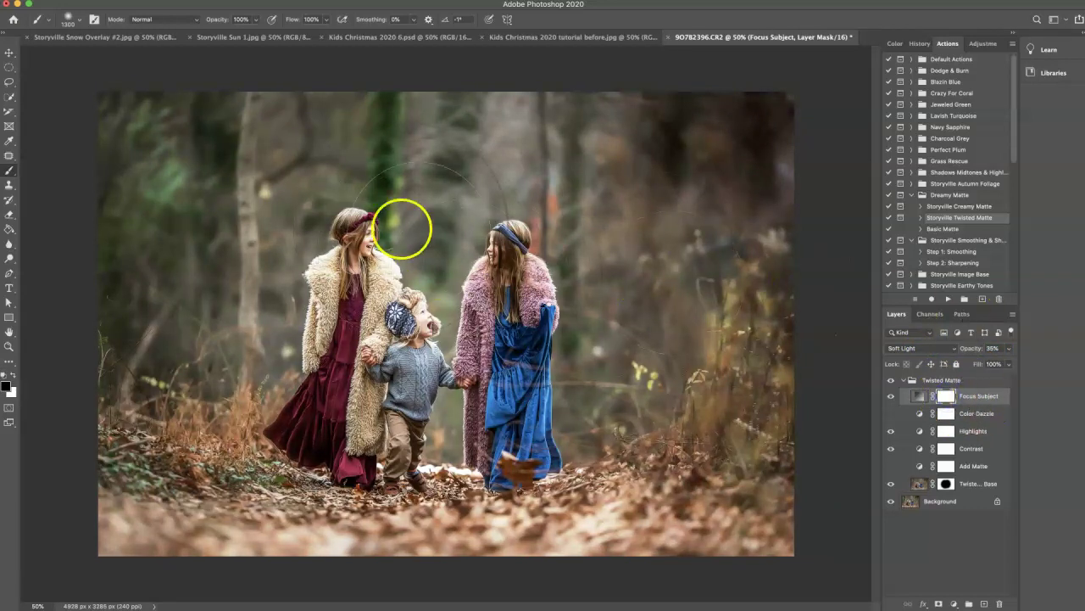
{"action": "mouse_move", "coordinate": [364, 237]}
{"action": "left_mouse_down"}
{"action": "mouse_move", "coordinate": [305, 325]}
{"action": "mouse_move", "coordinate": [369, 325]}
{"action": "mouse_move", "coordinate": [442, 411]}
{"action": "mouse_move", "coordinate": [508, 386]}
{"action": "mouse_move", "coordinate": [524, 239]}
{"action": "mouse_move", "coordinate": [436, 206]}
{"action": "mouse_move", "coordinate": [491, 183]}
{"action": "left_mouse_up"}
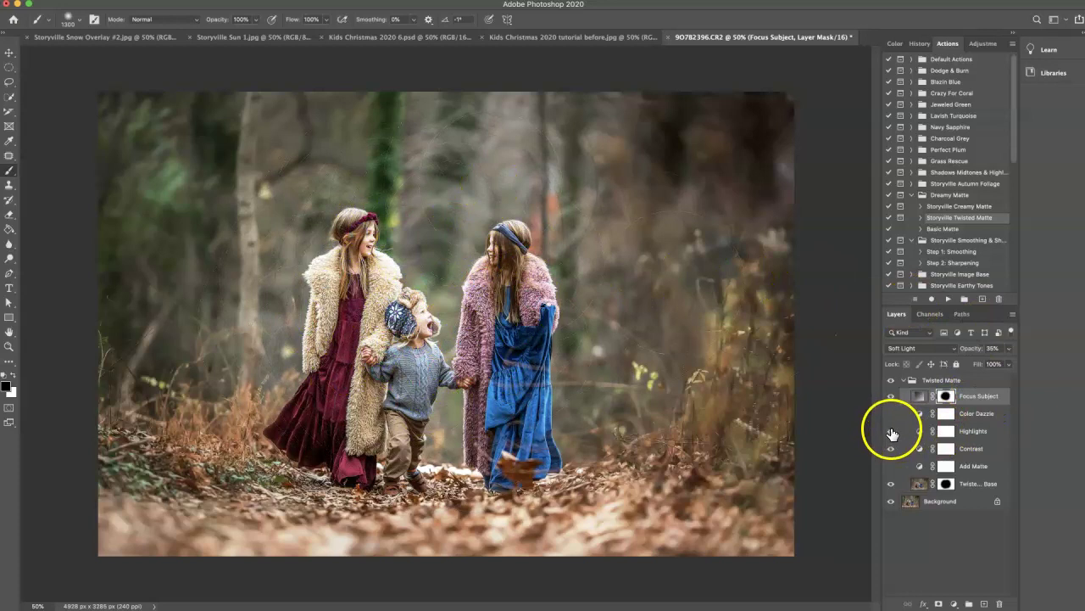
Check the effect of the Highlights layer and set its opacity to 17%.
{"action": "left_click", "coordinate": [891, 433]}
{"action": "left_click", "coordinate": [891, 432]}
{"action": "left_click", "coordinate": [924, 429]}
{"action": "left_click", "coordinate": [988, 347]}
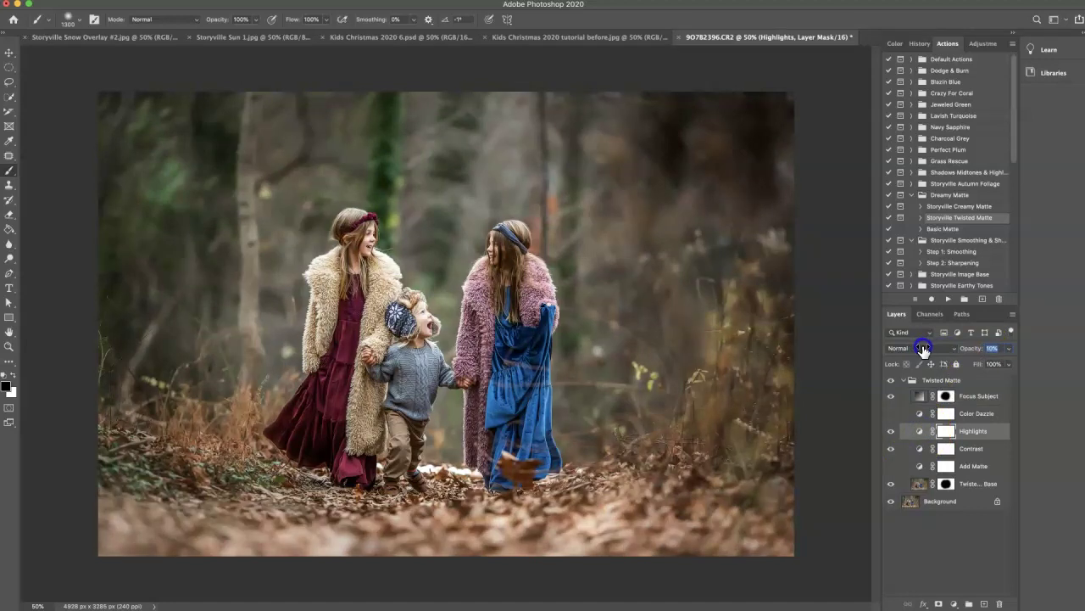
Collapse the Twisted Matte group and toggle its visibility to compare the image before and after.
{"action": "left_click", "coordinate": [891, 382]}
{"action": "left_click", "coordinate": [891, 381]}
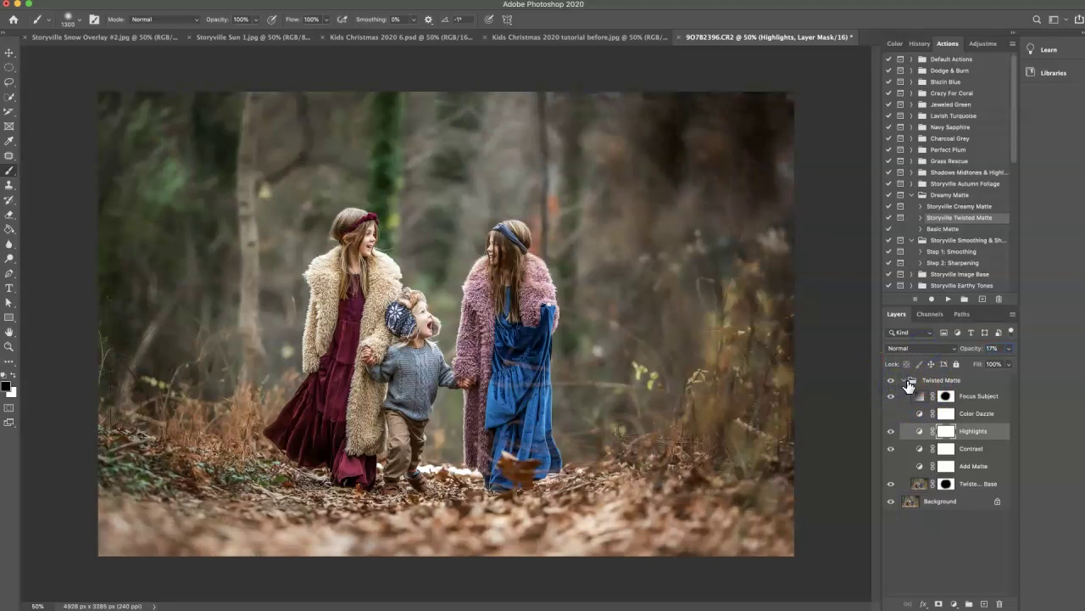
{"action": "left_click", "coordinate": [910, 381]}
{"action": "left_click", "coordinate": [891, 383]}
{"action": "left_click", "coordinate": [891, 383]}
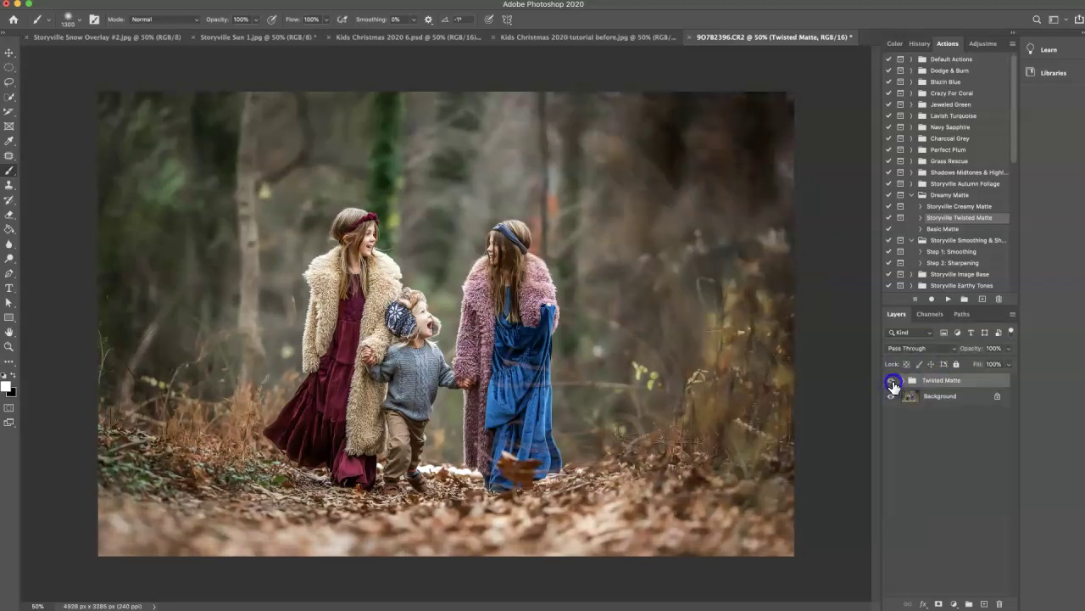
{"action": "left_click", "coordinate": [891, 382]}
{"action": "left_click", "coordinate": [891, 383]}
Run the Ultimate Dodge & Burn action and continue past its brush instructions.
{"action": "left_click_drag", "start_coordinate": [1015, 153], "coordinate": [1018, 279]}
{"action": "left_click", "coordinate": [969, 265]}
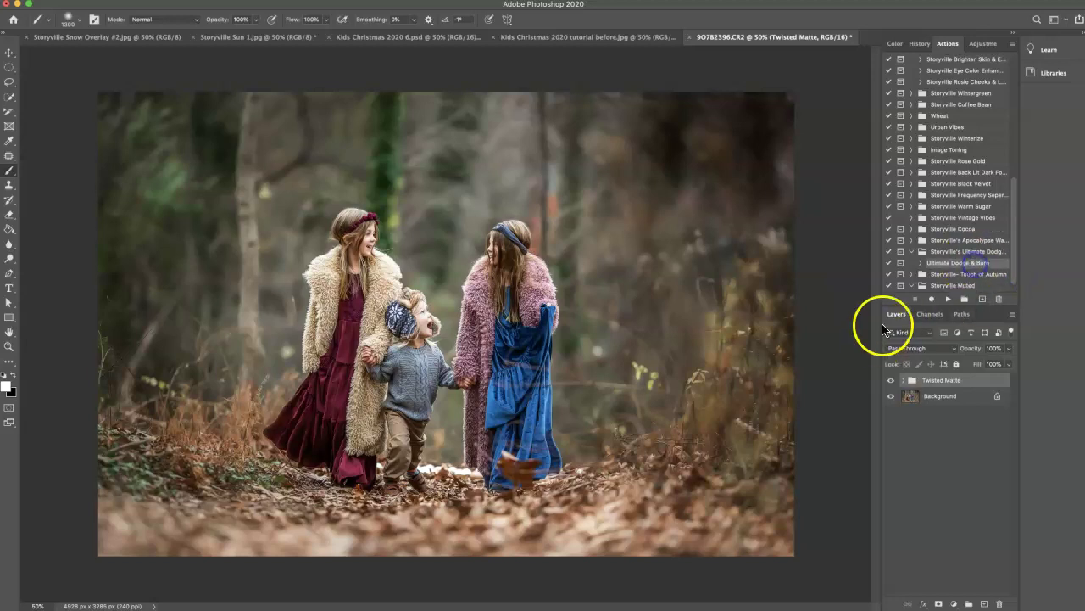
{"action": "left_click", "coordinate": [947, 298]}
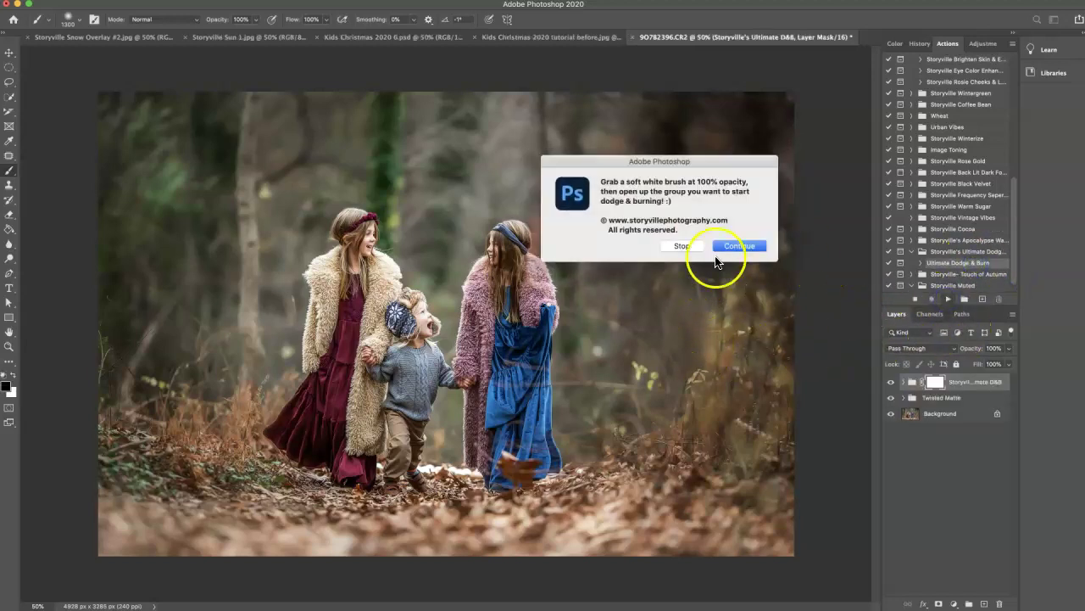
{"action": "left_click", "coordinate": [742, 245]}
Expand the dodge and burn group and its D&B Clothing subgroup to show the adjustment layers.
{"action": "left_click", "coordinate": [903, 381]}
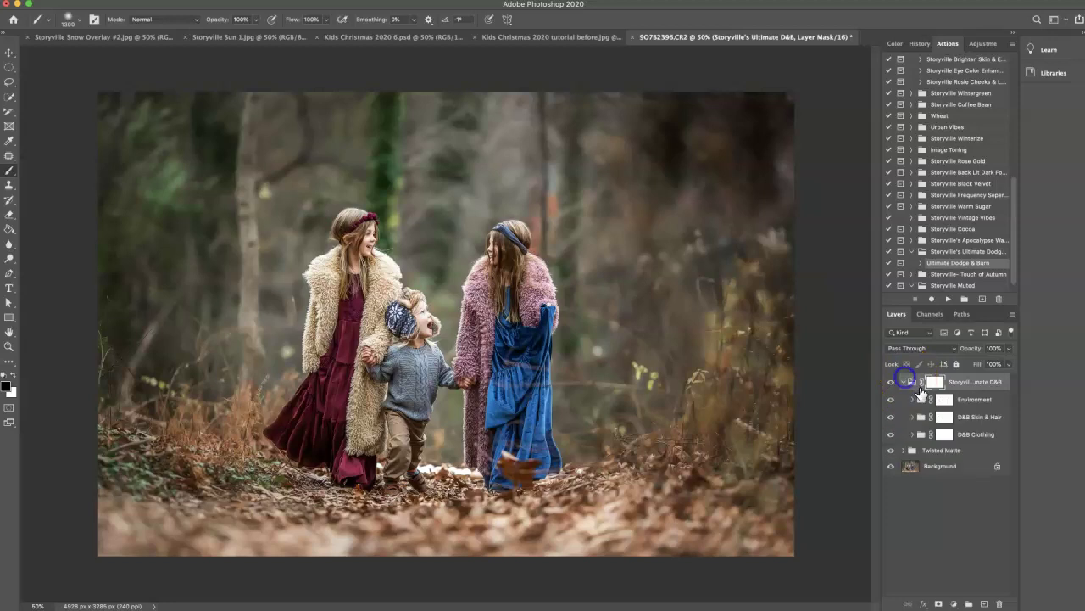
{"action": "left_click", "coordinate": [913, 434]}
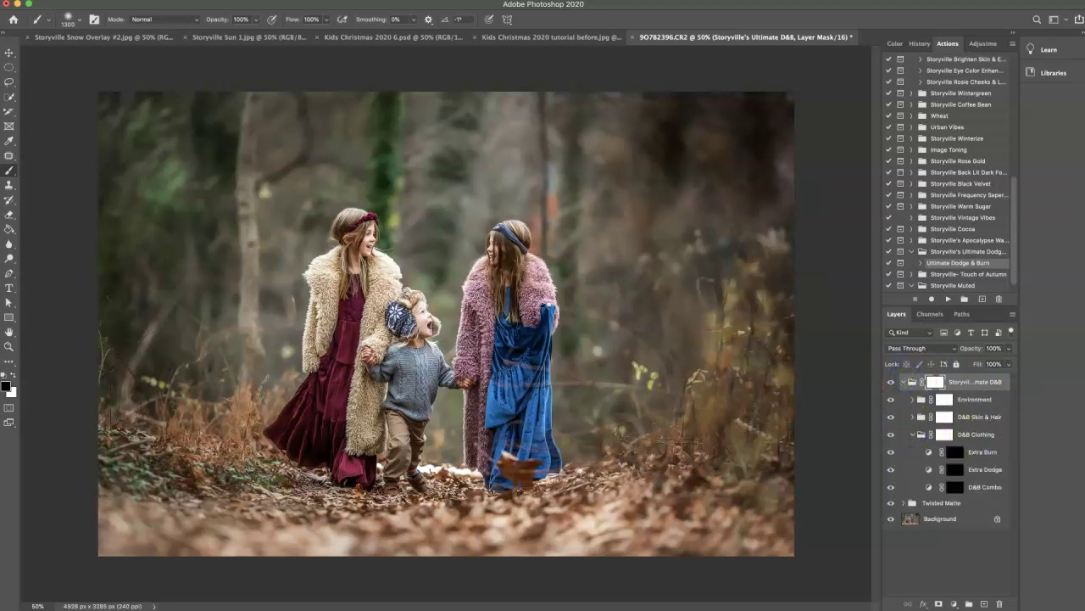
{"action": "left_click", "coordinate": [954, 490]}
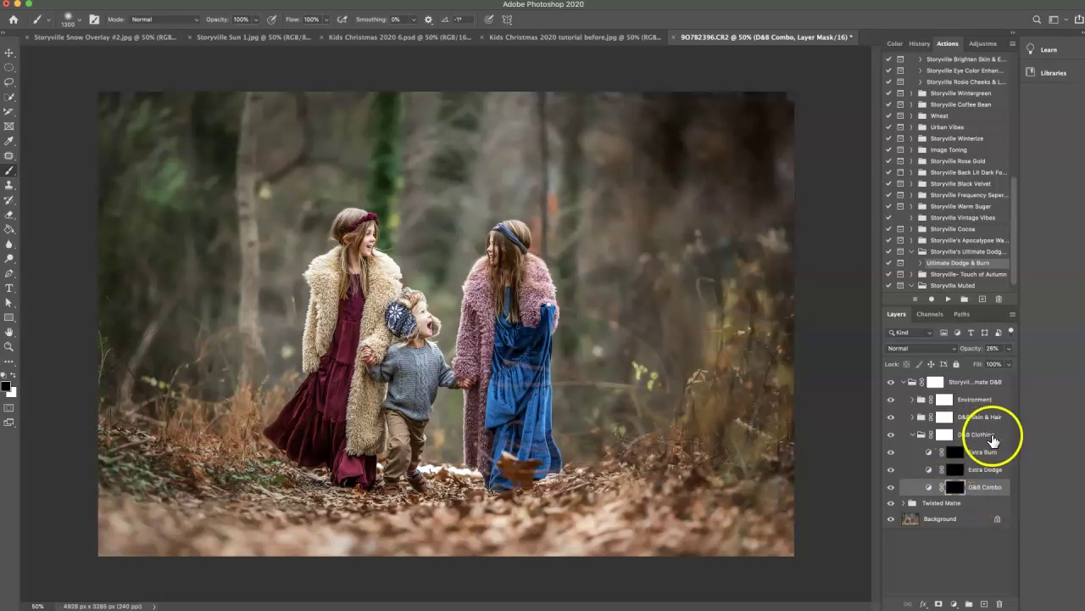
{"action": "left_click", "coordinate": [904, 382]}
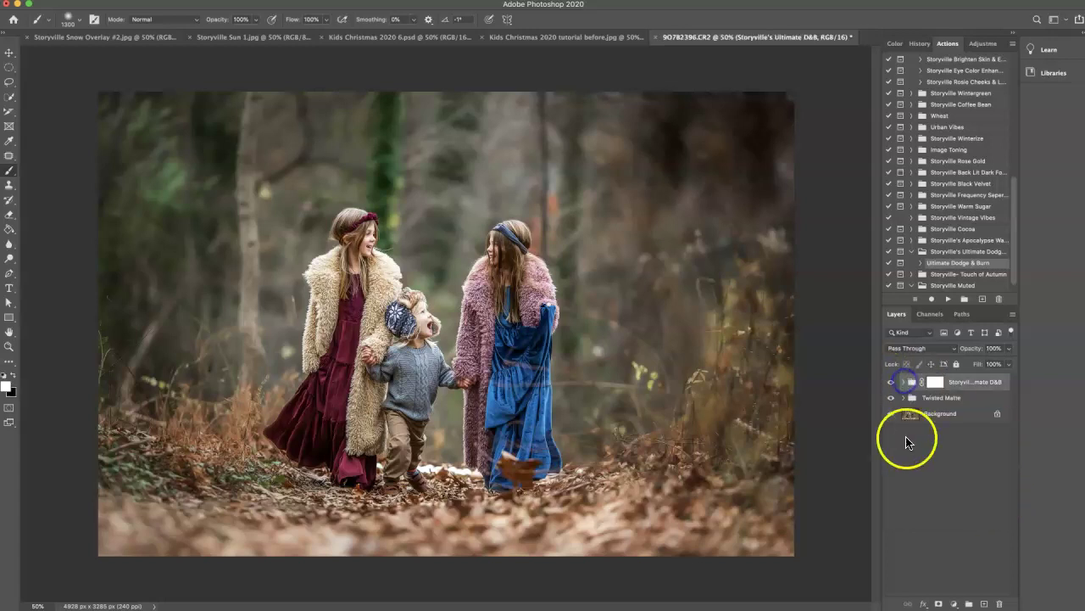
{"action": "left_click", "coordinate": [936, 382]}
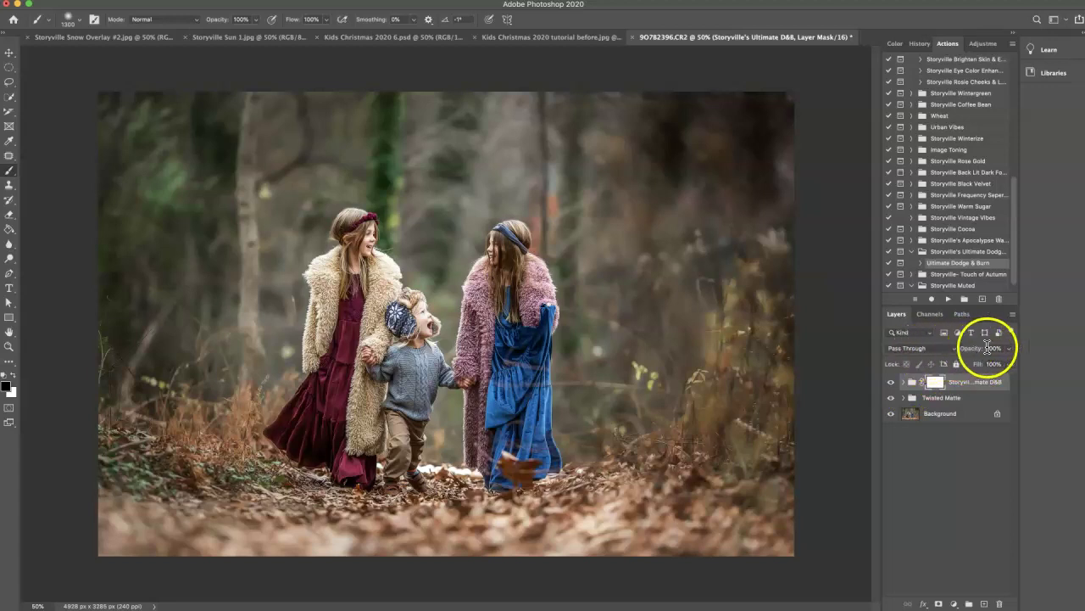
{"action": "left_click", "coordinate": [912, 383]}
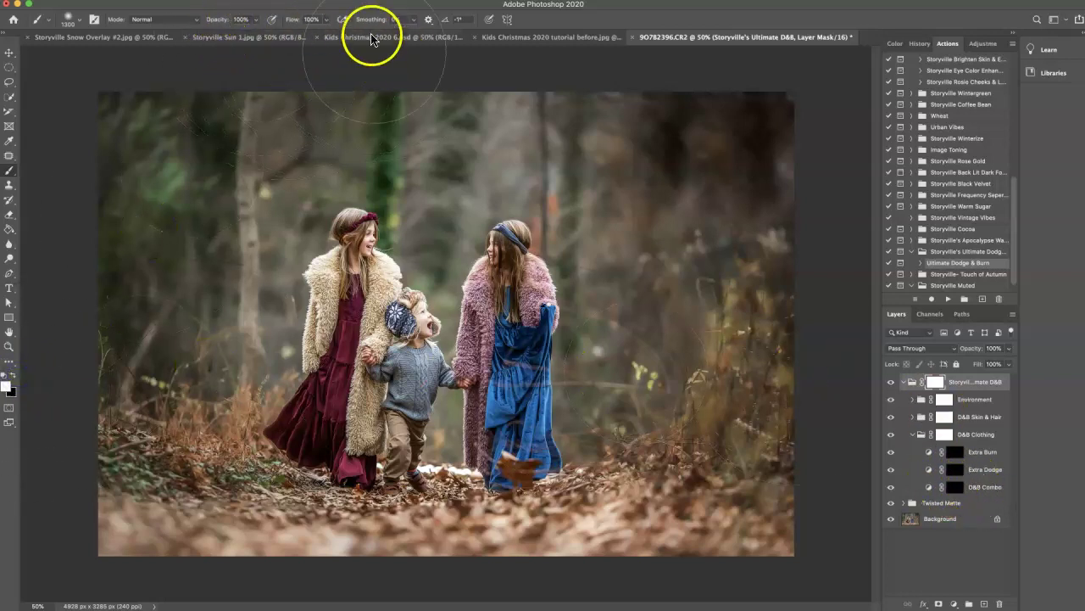
Duplicate the D&B Combo layer four times within the D&B Clothing group.
{"action": "left_click", "coordinate": [955, 486]}
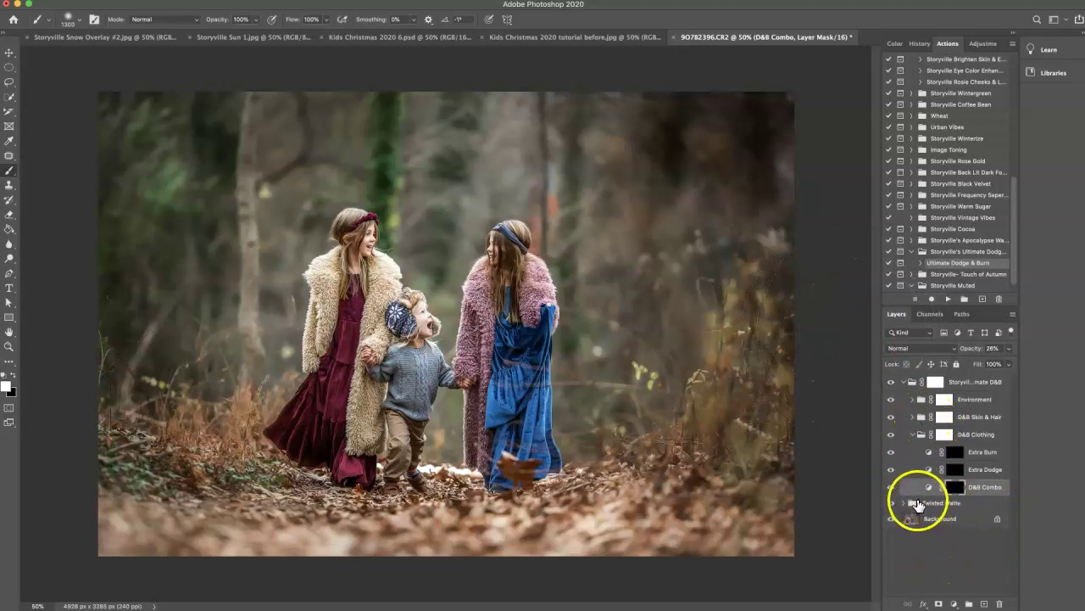
{"action": "key", "text": "super+j"}
{"action": "key", "text": "super+j"}
{"action": "key", "text": "super+j"}
{"action": "key", "text": "super+j"}
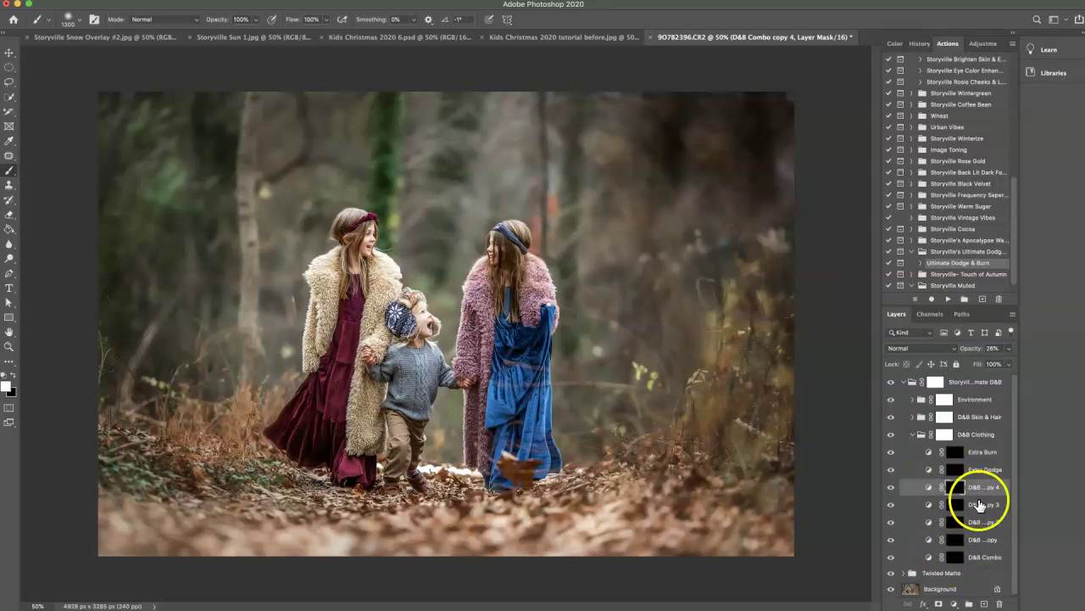
Paint white on the original D&B Combo mask over the burgundy dress and set that layer's opacity to 57%.
{"action": "left_click", "coordinate": [961, 557]}
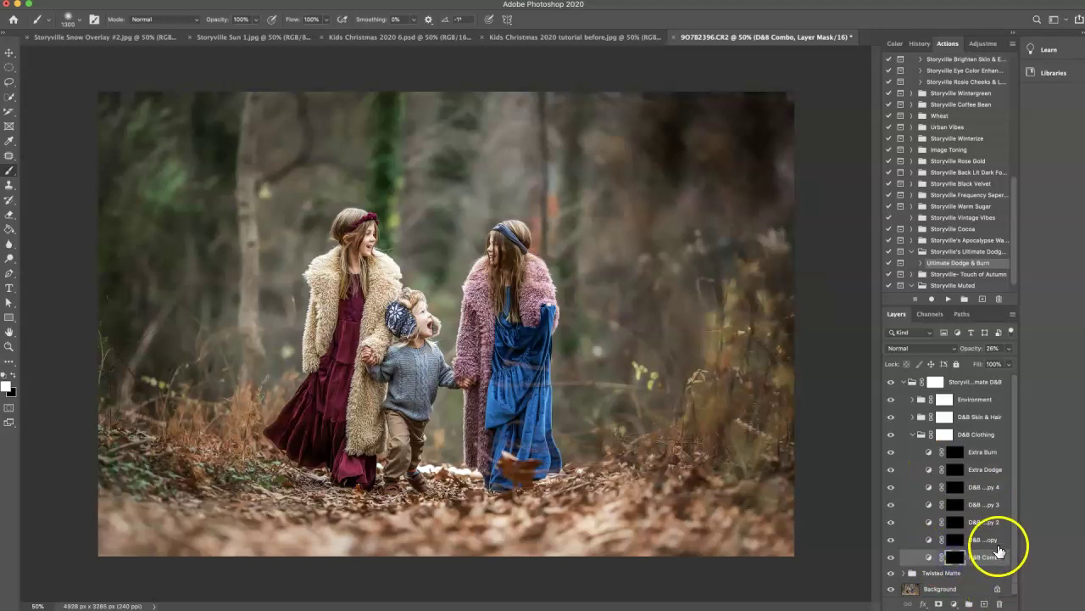
{"action": "key", "text": "super+plus"}
{"action": "key", "text": "bracketleft"}
{"action": "key", "text": "bracketleft"}
{"action": "key", "text": "bracketleft"}
{"action": "key", "text": "bracketleft"}
{"action": "key", "text": "bracketleft"}
{"action": "key", "text": "bracketleft"}
{"action": "key", "text": "bracketleft"}
{"action": "key", "text": "bracketleft"}
{"action": "key", "text": "bracketleft"}
{"action": "key", "text": "bracketleft"}
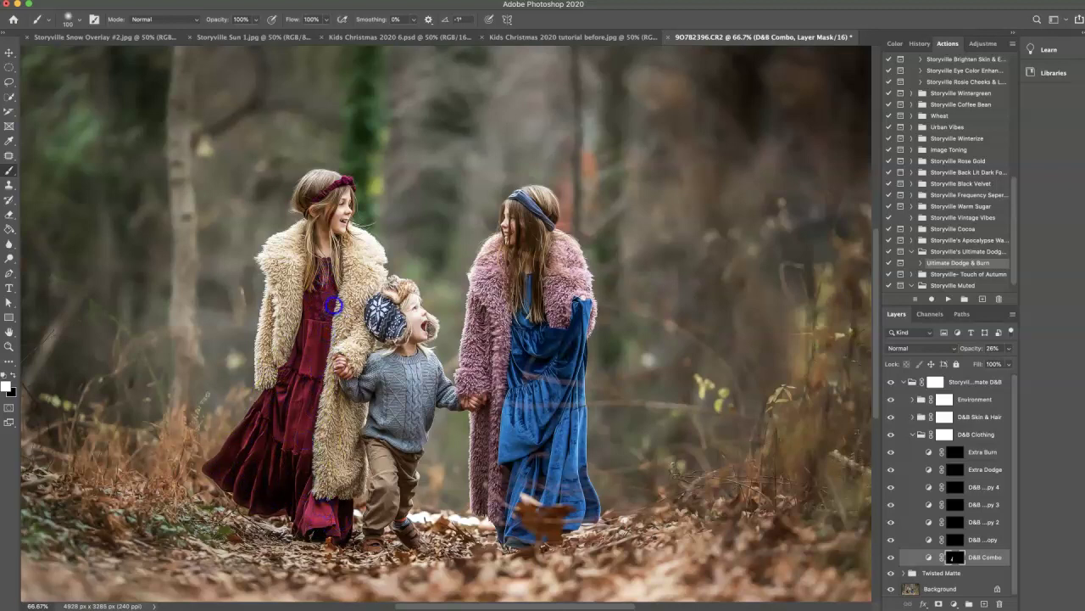
{"action": "left_click", "coordinate": [974, 349]}
Paint white on the Extra Dodge mask over the burgundy dress, and refine the D&B Combo mask with a smaller brush.
{"action": "left_click", "coordinate": [956, 470]}
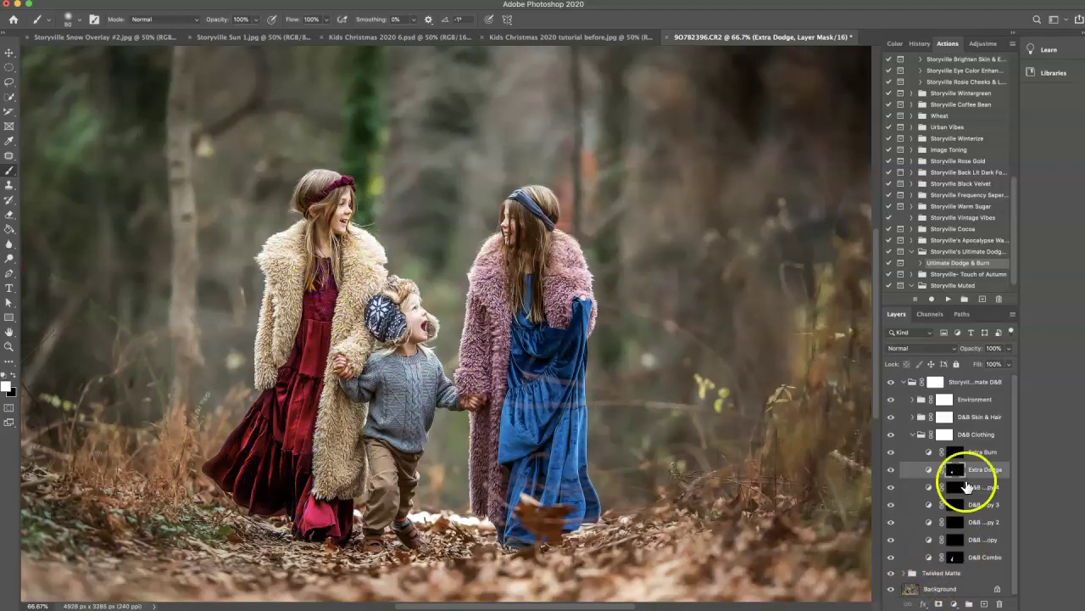
{"action": "left_click", "coordinate": [954, 557]}
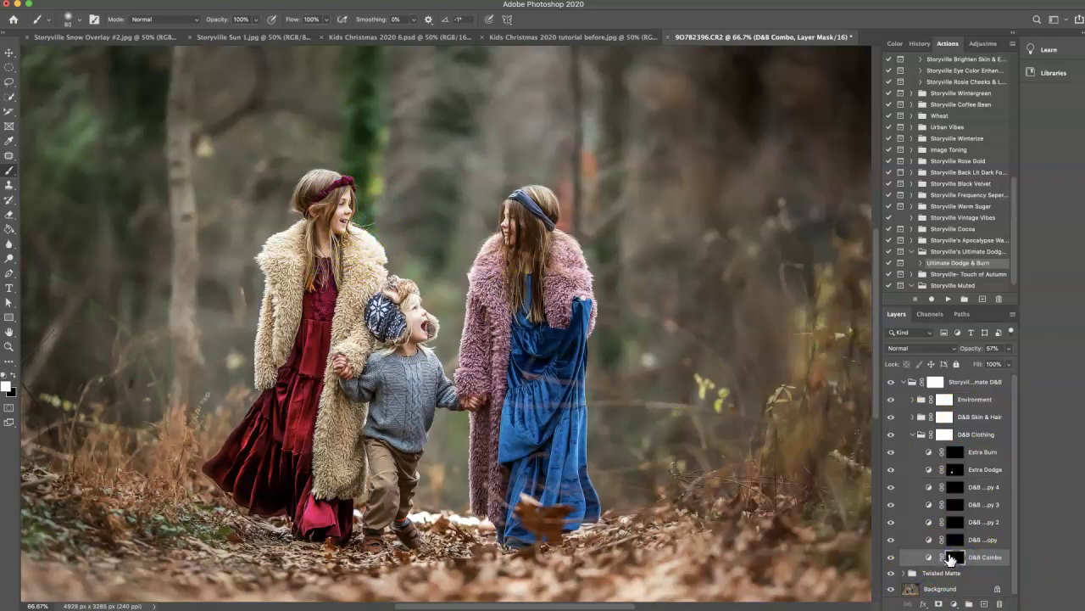
{"action": "key", "text": "bracketleft"}
{"action": "key", "text": "bracketleft"}
{"action": "key", "text": "bracketleft"}
{"action": "key", "text": "bracketleft"}
{"action": "key", "text": "bracketleft"}
{"action": "key", "text": "bracketleft"}
{"action": "key", "text": "bracketleft"}
{"action": "key", "text": "bracketleft"}
{"action": "key", "text": "bracketleft"}
Paint white on the D&B Combo copy mask over the boy's grey sweater and set the layer's opacity to 60%.
{"action": "left_click", "coordinate": [953, 540]}
{"action": "key", "text": "bracketright"}
{"action": "key", "text": "bracketright"}
{"action": "key", "text": "bracketright"}
{"action": "key", "text": "bracketright"}
{"action": "key", "text": "bracketright"}
{"action": "key", "text": "bracketright"}
{"action": "key", "text": "bracketright"}
{"action": "key", "text": "bracketright"}
{"action": "key", "text": "bracketright"}
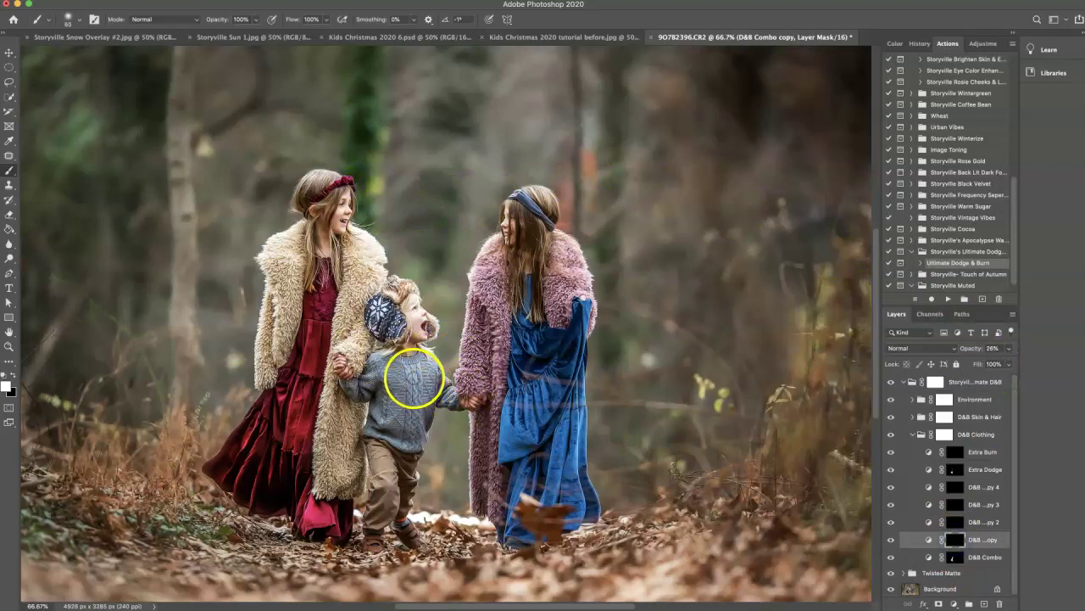
{"action": "key", "text": "bracketright"}
{"action": "key", "text": "bracketright"}
{"action": "left_click_drag", "start_coordinate": [967, 349], "coordinate": [993, 349]}
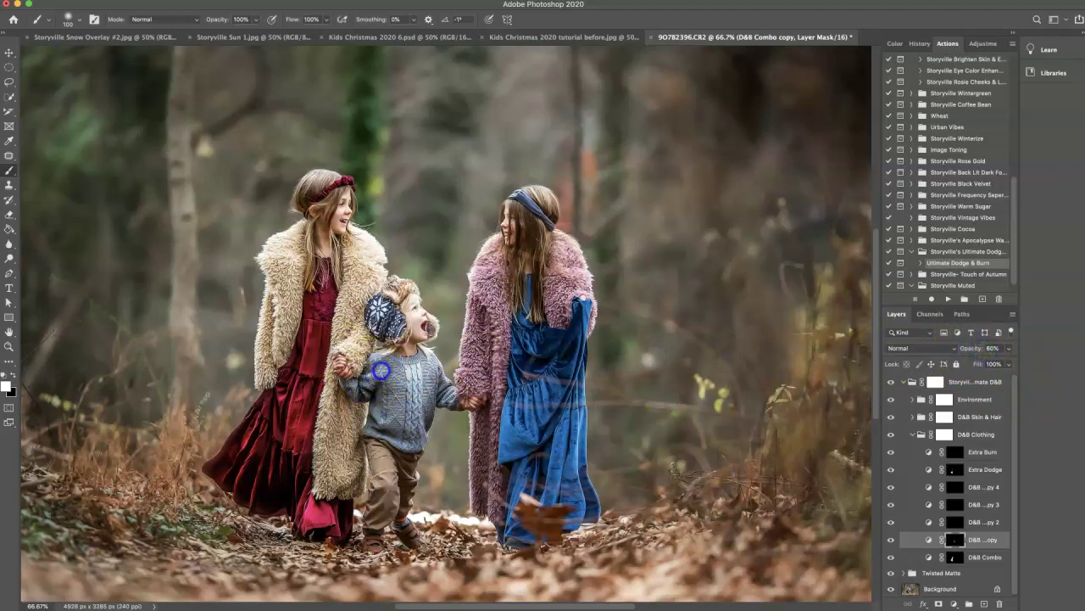
{"action": "mouse_move", "coordinate": [427, 371]}
{"action": "left_mouse_down"}
{"action": "mouse_move", "coordinate": [418, 420]}
{"action": "mouse_move", "coordinate": [440, 391]}
{"action": "left_mouse_up"}
Extend the white painting on the D&B Combo copy mask over the boy's trousers and shoes with a smaller brush.
{"action": "key", "text": "bracketleft"}
{"action": "key", "text": "bracketleft"}
{"action": "key", "text": "bracketleft"}
{"action": "key", "text": "bracketright"}
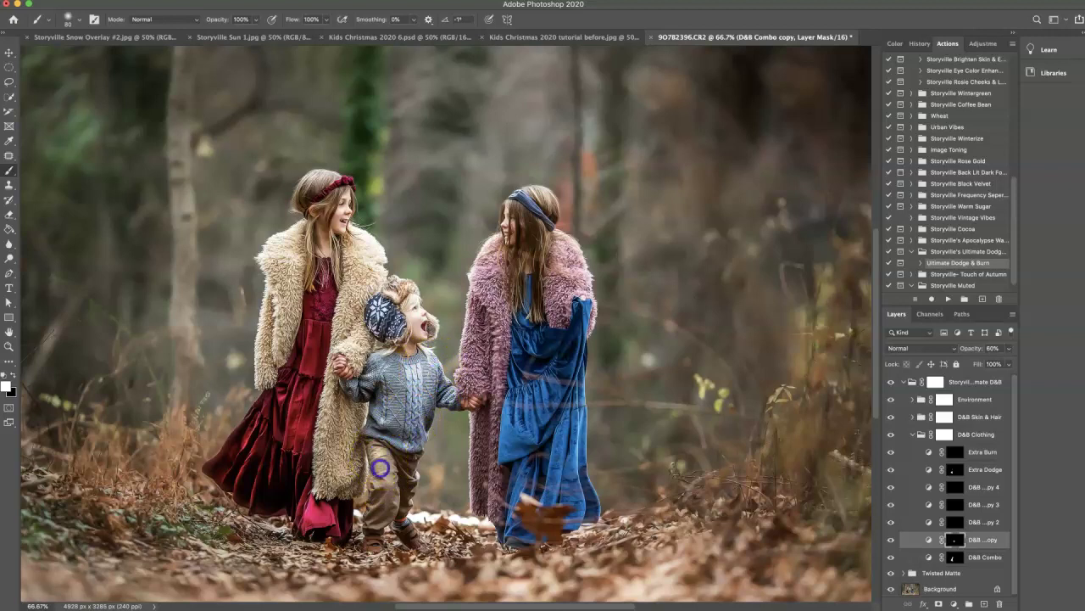
{"action": "key", "text": "bracketleft"}
{"action": "key", "text": "bracketleft"}
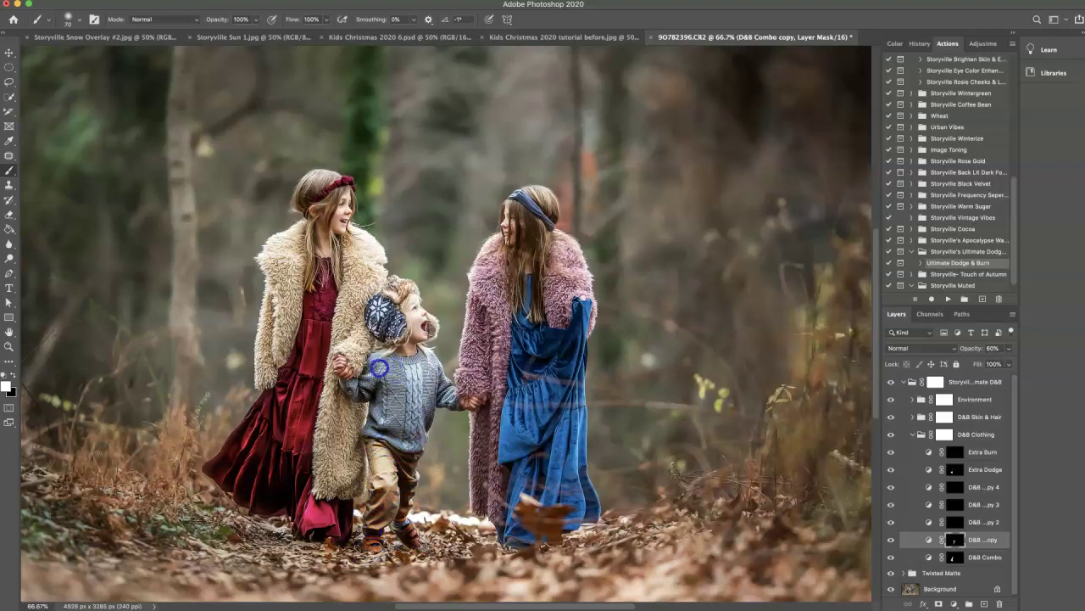
Paint white on the D&B Combo copy mask over the boy's hat and its fur trim.
{"action": "left_click_drag", "start_coordinate": [404, 290], "coordinate": [395, 292]}
{"action": "key", "text": "bracketleft"}
{"action": "key", "text": "bracketleft"}
{"action": "key", "text": "bracketleft"}
{"action": "left_click", "coordinate": [430, 327]}
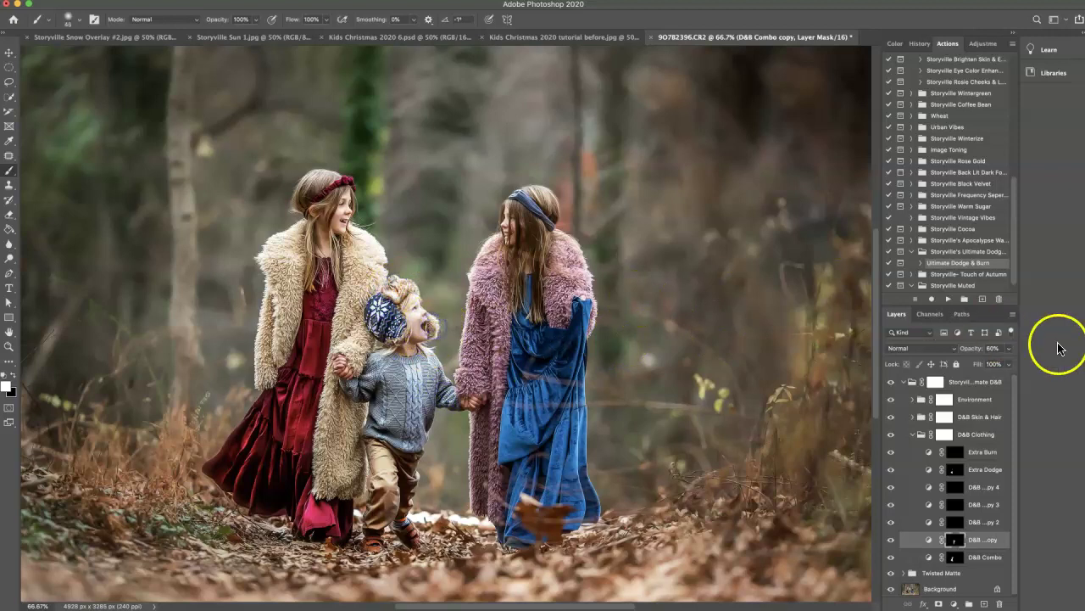
Paint white on the D&B Combo copy 2 mask over the cream fur coat and adjust that layer's opacity.
{"action": "left_click", "coordinate": [955, 521]}
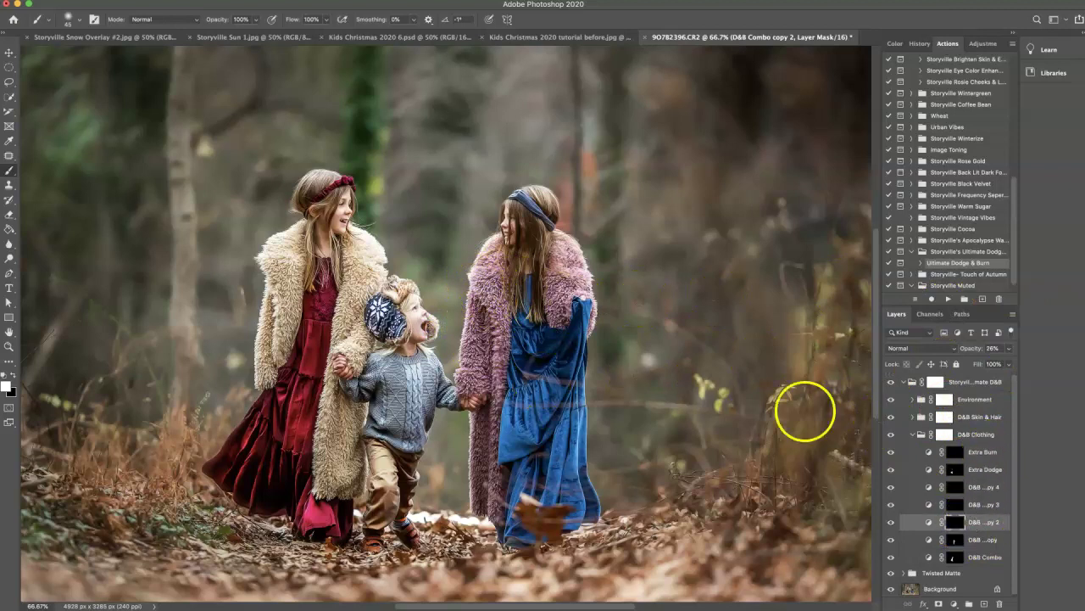
{"action": "key", "text": "bracketright"}
{"action": "key", "text": "bracketright"}
{"action": "key", "text": "bracketright"}
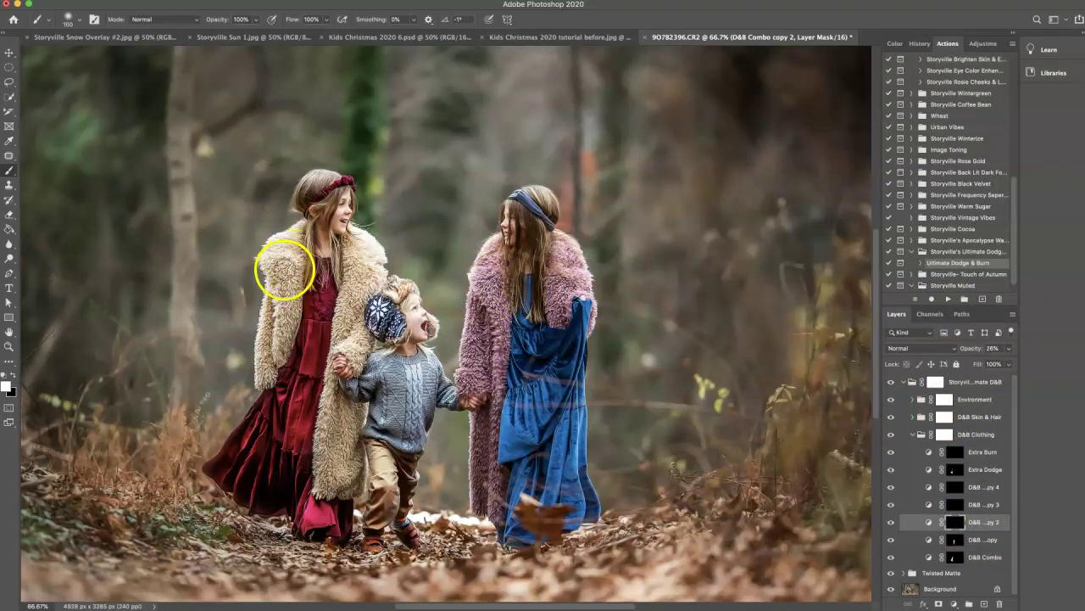
{"action": "left_click_drag", "start_coordinate": [285, 265], "coordinate": [289, 314]}
{"action": "left_click_drag", "start_coordinate": [366, 297], "coordinate": [354, 273]}
{"action": "left_click_drag", "start_coordinate": [343, 317], "coordinate": [351, 344]}
{"action": "mouse_move", "coordinate": [334, 424]}
{"action": "left_mouse_down"}
{"action": "mouse_move", "coordinate": [336, 470]}
{"action": "mouse_move", "coordinate": [349, 465]}
{"action": "mouse_move", "coordinate": [340, 427]}
{"action": "left_mouse_up"}
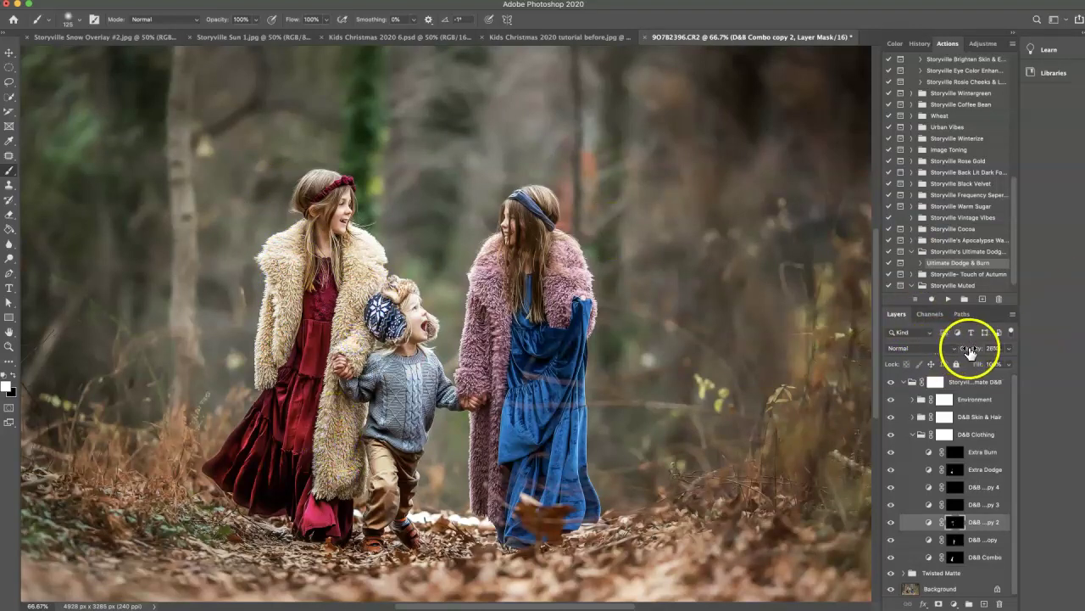
{"action": "mouse_move", "coordinate": [986, 346]}
{"action": "left_mouse_down"}
{"action": "mouse_move", "coordinate": [956, 354]}
{"action": "mouse_move", "coordinate": [969, 356]}
{"action": "left_mouse_up"}
Paint white on the D&B Combo copy 4 mask over the pink fur coat and adjust that layer's opacity.
{"action": "left_click", "coordinate": [955, 502]}
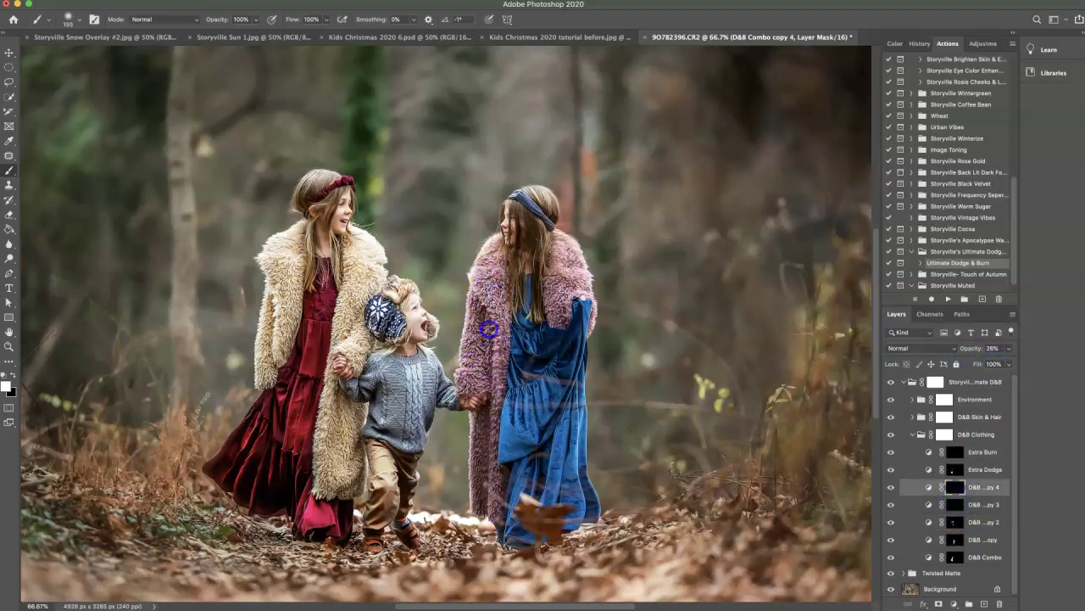
{"action": "left_click", "coordinate": [562, 250]}
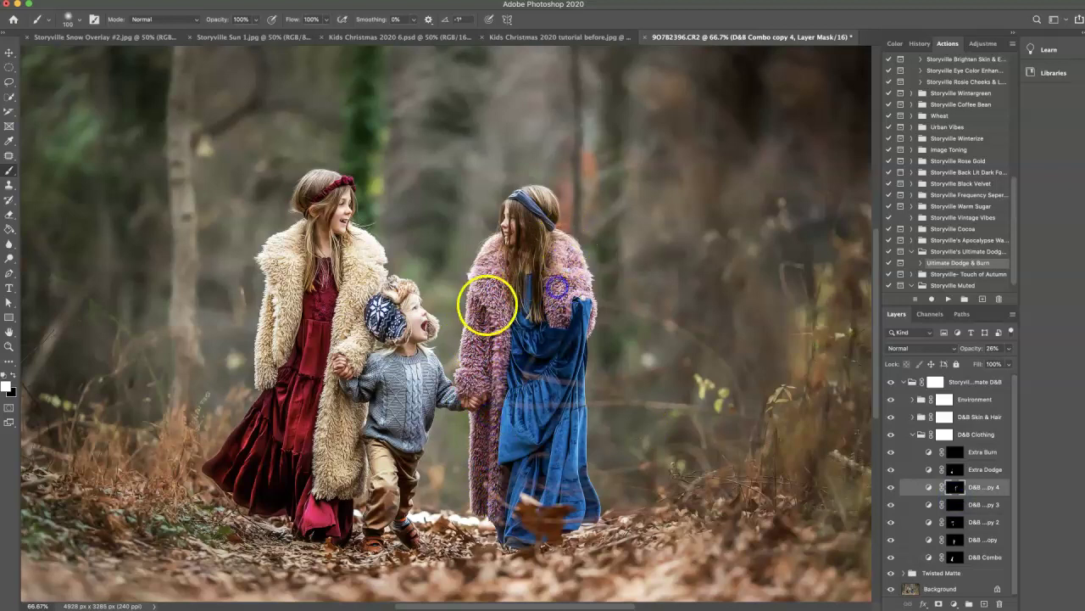
{"action": "left_click_drag", "start_coordinate": [963, 349], "coordinate": [966, 350]}
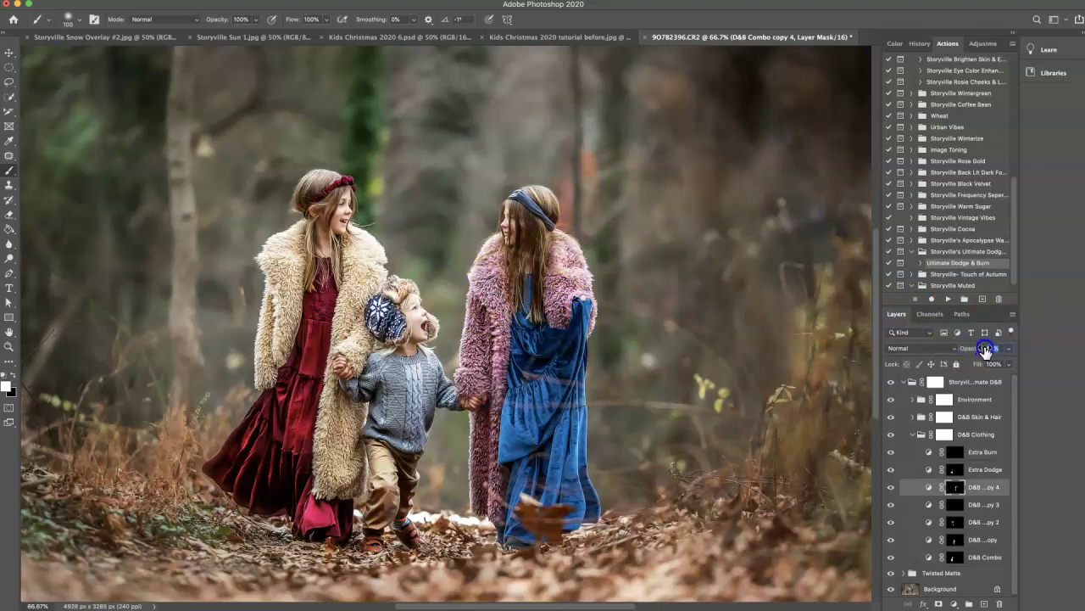
Enlarge the brush and paint white on the D&B Combo copy 3 mask over the blue dress.
{"action": "left_click", "coordinate": [954, 505]}
{"action": "key", "text": "bracketright"}
{"action": "key", "text": "bracketright"}
{"action": "key", "text": "bracketright"}
{"action": "mouse_move", "coordinate": [565, 359]}
{"action": "left_mouse_down"}
{"action": "mouse_move", "coordinate": [543, 448]}
{"action": "mouse_move", "coordinate": [525, 430]}
{"action": "mouse_move", "coordinate": [511, 463]}
{"action": "left_mouse_up"}
{"action": "mouse_move", "coordinate": [523, 405]}
{"action": "left_mouse_down"}
{"action": "mouse_move", "coordinate": [524, 315]}
{"action": "mouse_move", "coordinate": [589, 375]}
{"action": "mouse_move", "coordinate": [538, 353]}
{"action": "mouse_move", "coordinate": [523, 378]}
{"action": "mouse_move", "coordinate": [566, 433]}
{"action": "left_mouse_up"}
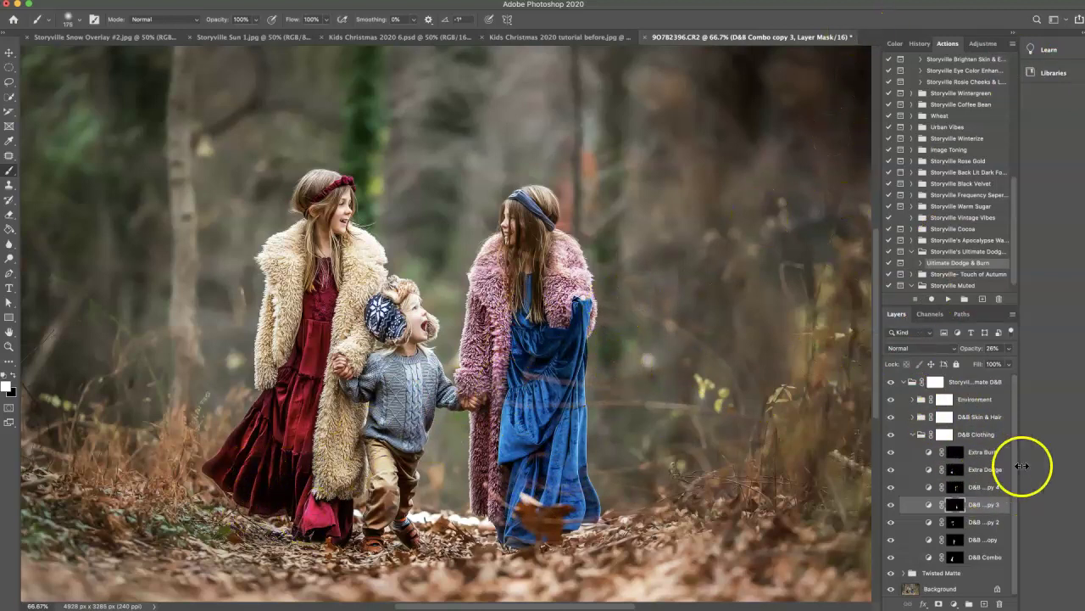
Paint white on the Extra Dodge mask to brighten the blue dress and the blue headband.
{"action": "left_click", "coordinate": [955, 469]}
{"action": "key", "text": "["}
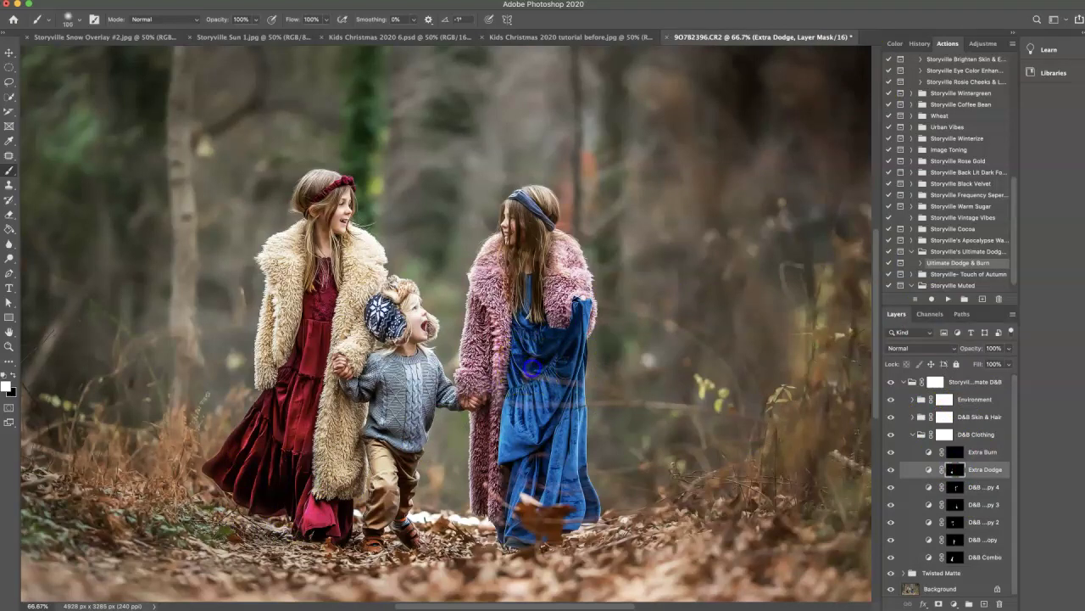
{"action": "left_click", "coordinate": [524, 307]}
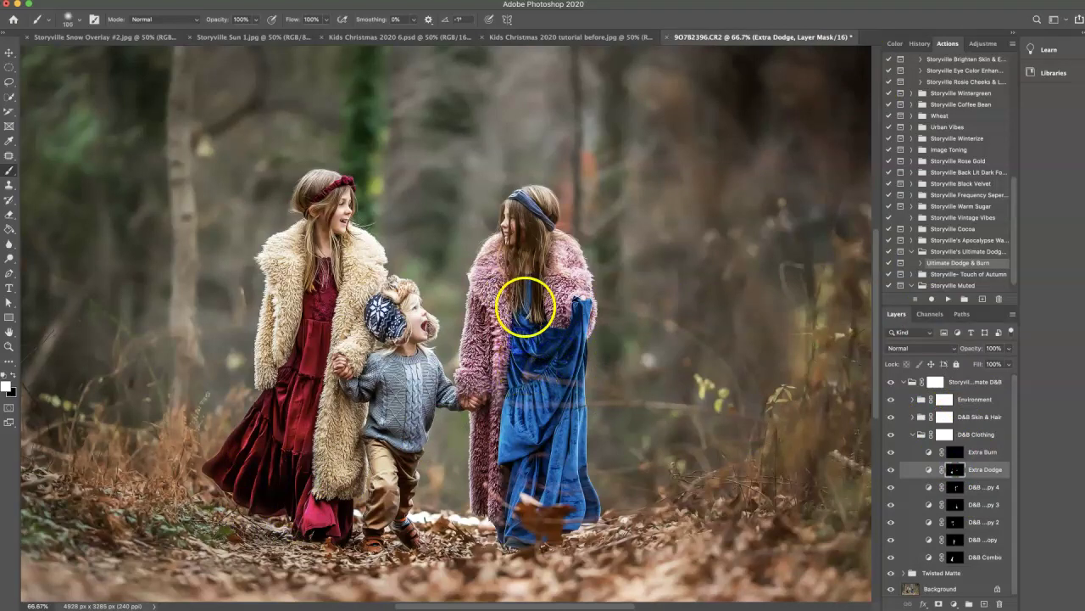
{"action": "left_click", "coordinate": [552, 346]}
{"action": "key", "text": "bracketleft"}
{"action": "key", "text": "bracketleft"}
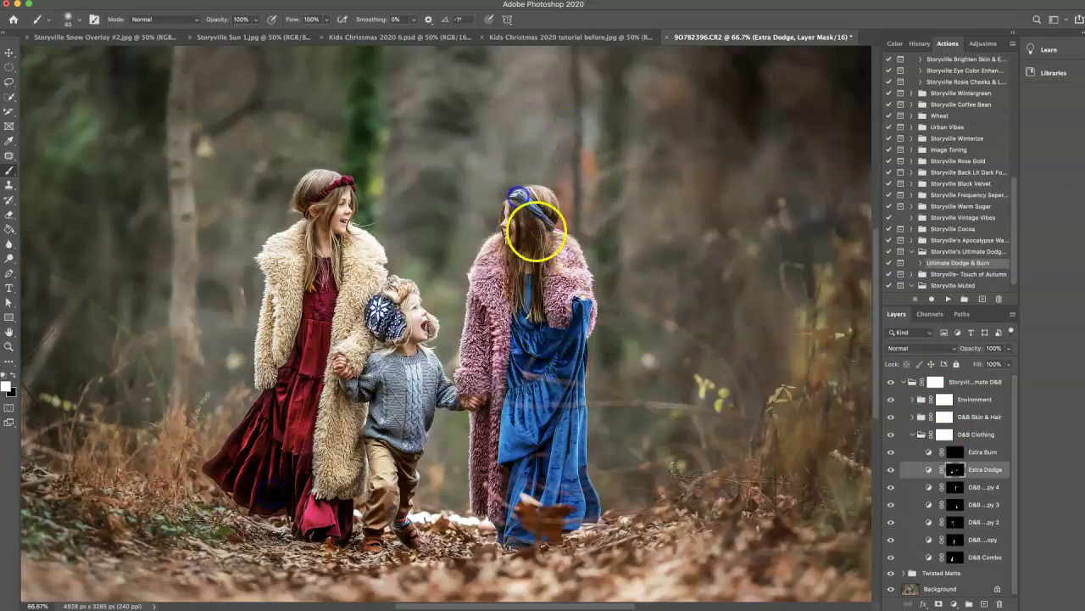
Collapse the D&B Clothing group and toggle its visibility to compare the clothing before and after.
{"action": "left_click", "coordinate": [912, 434]}
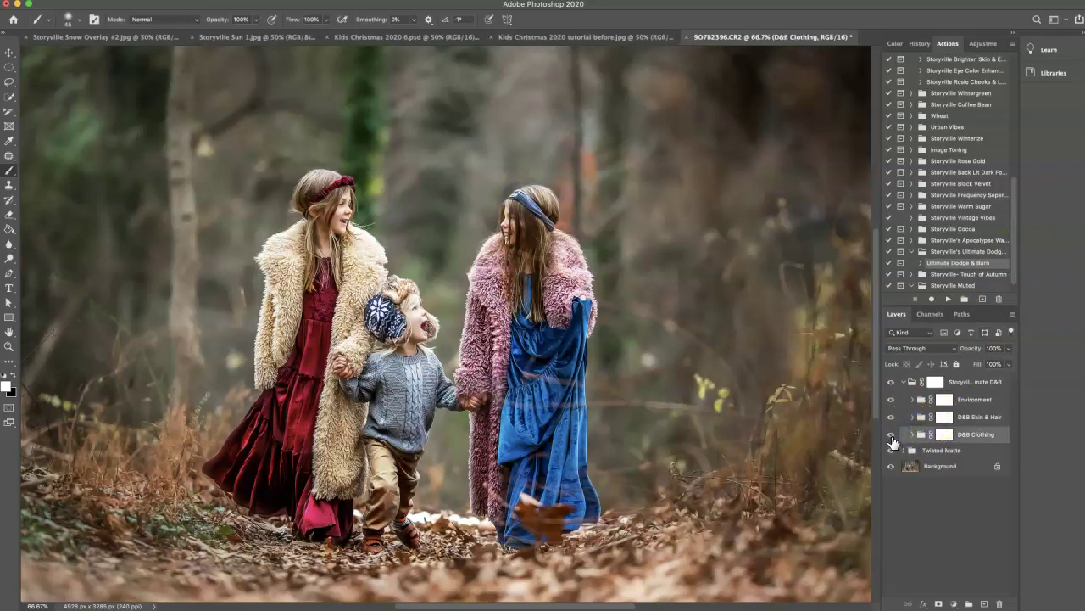
{"action": "left_click", "coordinate": [891, 436]}
{"action": "left_click", "coordinate": [891, 436]}
Paint white on the Dodge 1 mask in D&B Skin & Hair over the hair of the girl in blue.
{"action": "left_click", "coordinate": [913, 417]}
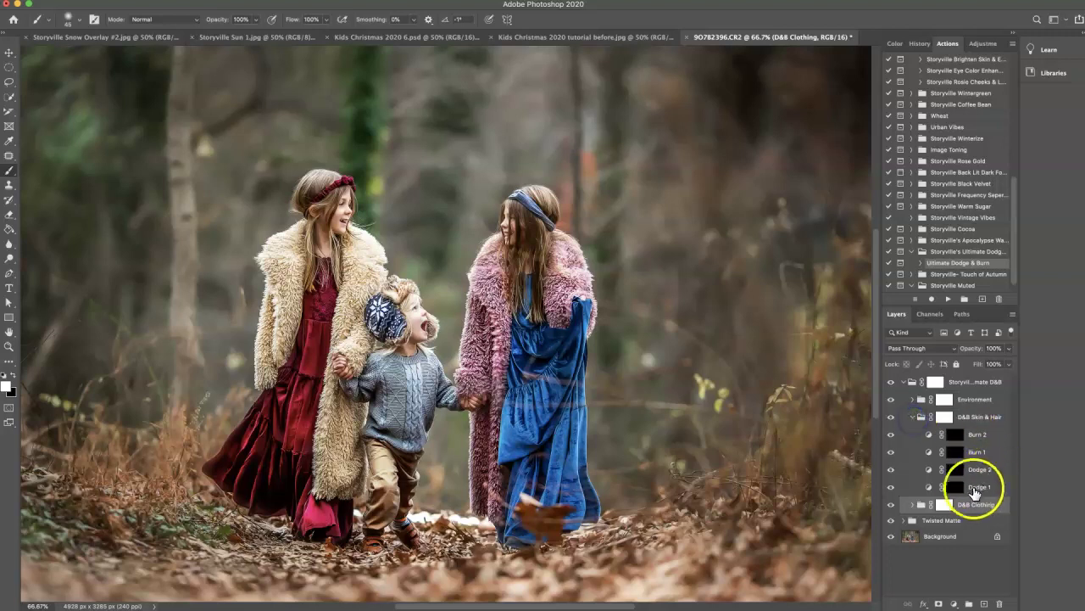
{"action": "left_click", "coordinate": [955, 487]}
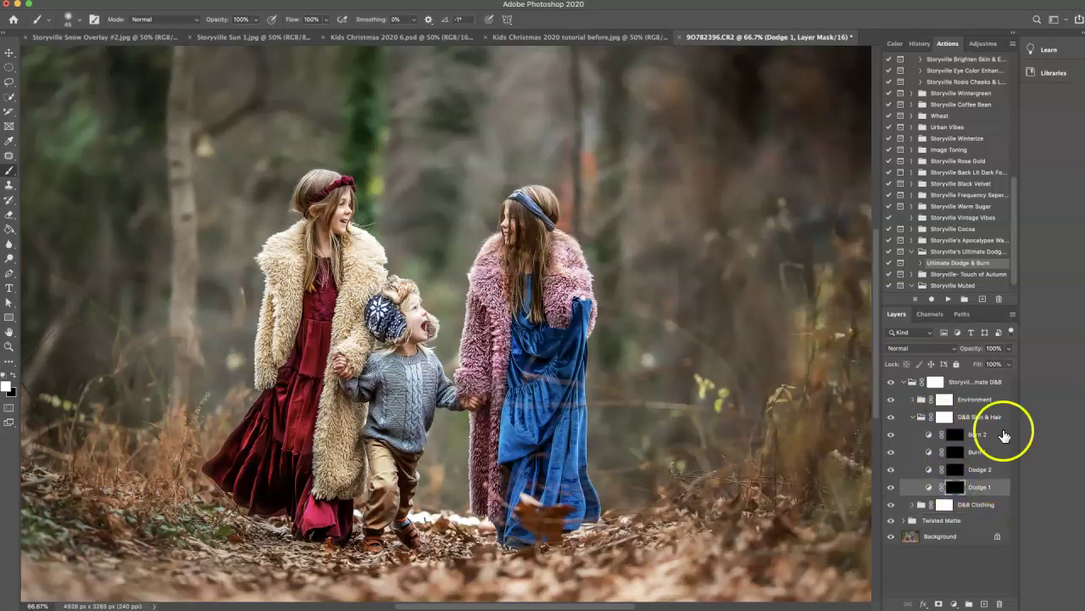
{"action": "key", "text": "bracketright"}
{"action": "key", "text": "bracketright"}
{"action": "key", "text": "bracketright"}
{"action": "key", "text": "bracketright"}
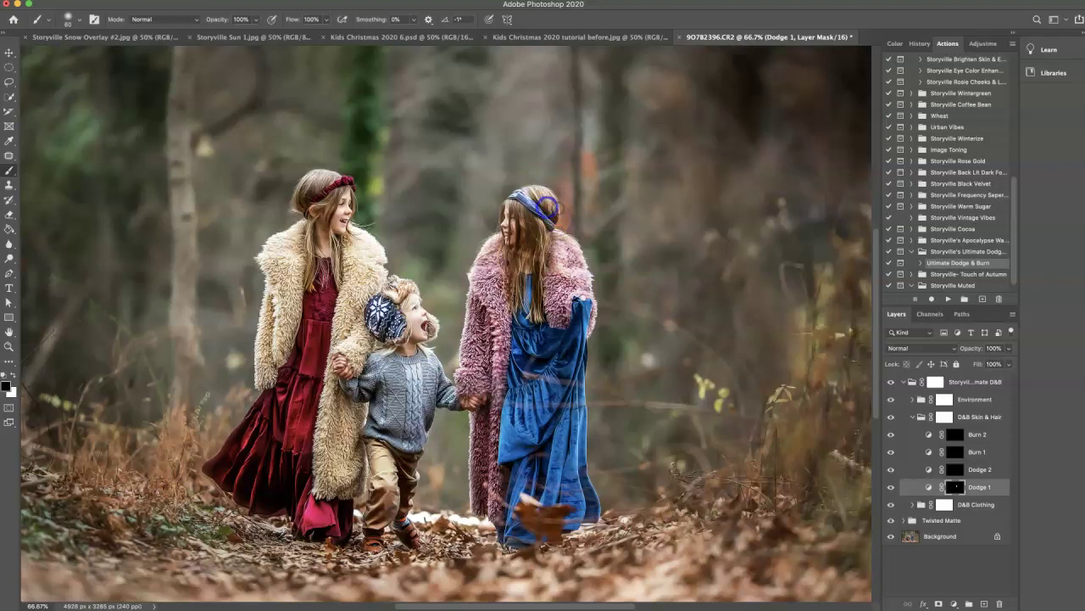
{"action": "key", "text": "x"}
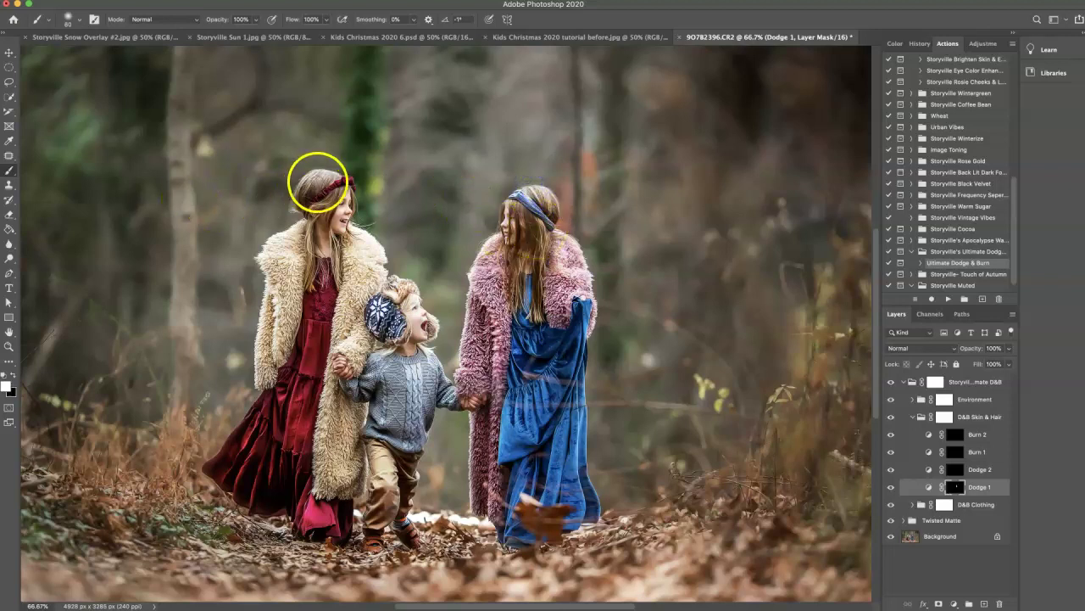
Paint the Dodge 1 mask white over the hair of the girl in red and black where it spills onto her face and neck.
{"action": "left_click", "coordinate": [340, 200]}
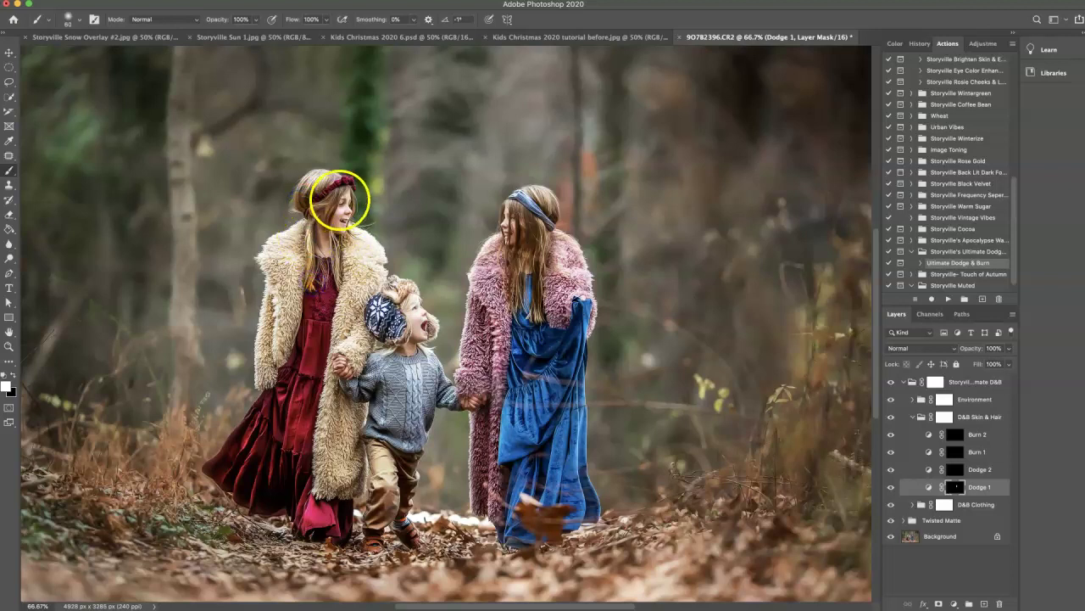
{"action": "left_click", "coordinate": [324, 186]}
{"action": "key", "text": "x"}
{"action": "left_click", "coordinate": [341, 225]}
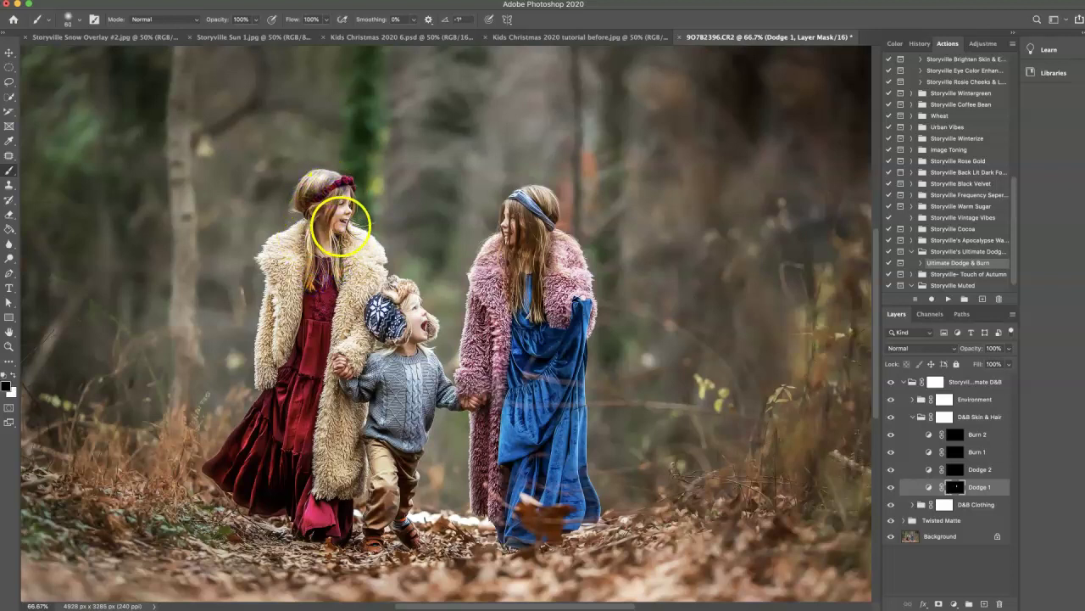
{"action": "key", "text": "x"}
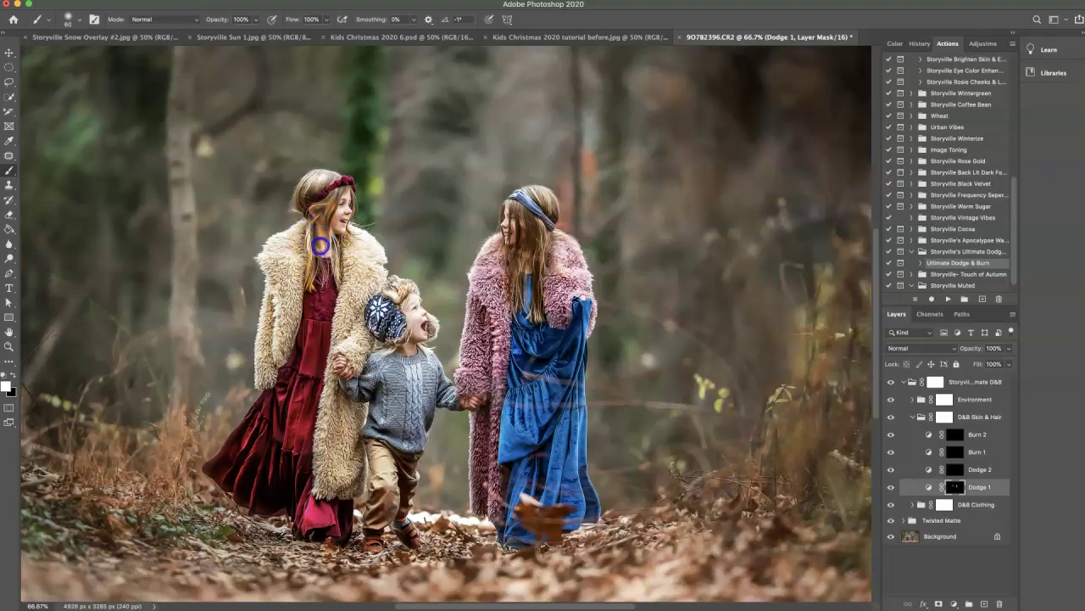
{"action": "key", "text": "x"}
{"action": "left_click", "coordinate": [332, 255]}
{"action": "mouse_move", "coordinate": [329, 256]}
{"action": "left_mouse_down"}
{"action": "mouse_move", "coordinate": [331, 221]}
{"action": "mouse_move", "coordinate": [323, 253]}
{"action": "left_mouse_up"}
{"action": "key", "text": "bracketright"}
{"action": "key", "text": "bracketright"}
{"action": "key", "text": "bracketright"}
{"action": "key", "text": "bracketright"}
{"action": "key", "text": "bracketright"}
{"action": "key", "text": "bracketright"}
{"action": "left_click", "coordinate": [263, 89]}
{"action": "left_click", "coordinate": [219, 21]}
{"action": "left_click_drag", "start_coordinate": [216, 22], "coordinate": [310, 24]}
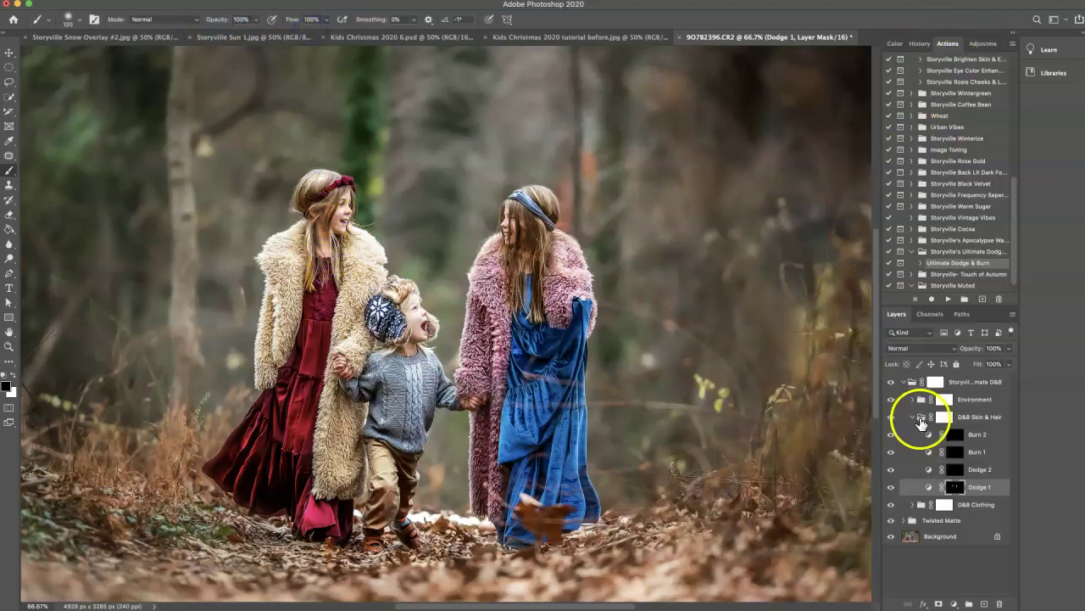
Collapse the D&B Skin & Hair group and toggle its visibility to compare the hair before and after.
{"action": "left_click", "coordinate": [915, 417]}
{"action": "left_click", "coordinate": [890, 418]}
{"action": "left_click", "coordinate": [890, 417]}
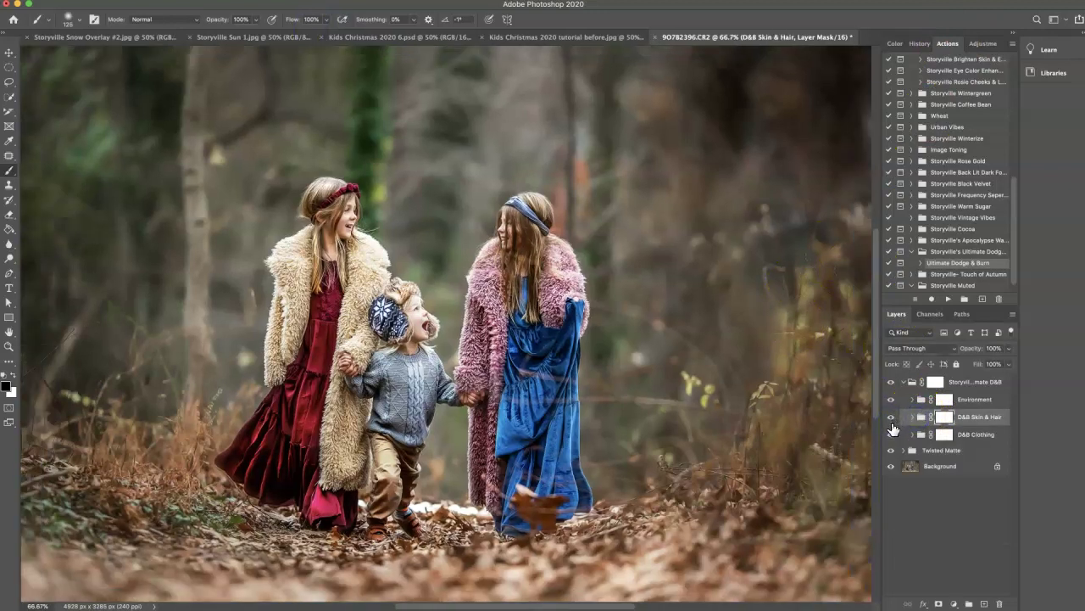
Paint white with a 900 px brush on the D&B Combo mask in the Environment group over the woods and ground around the children.
{"action": "key", "text": "super+minus"}
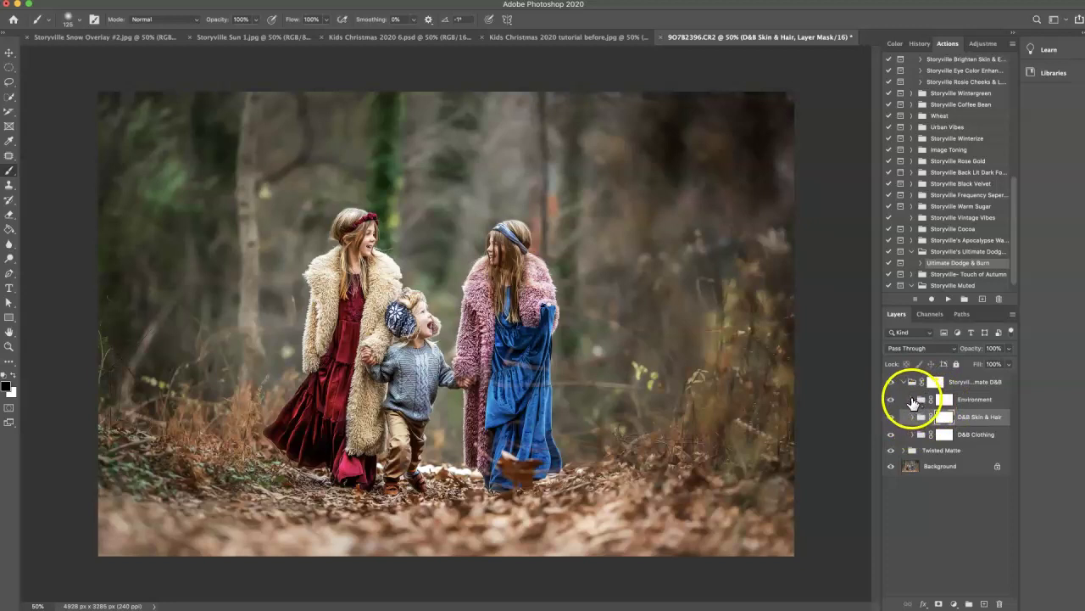
{"action": "left_click", "coordinate": [912, 400]}
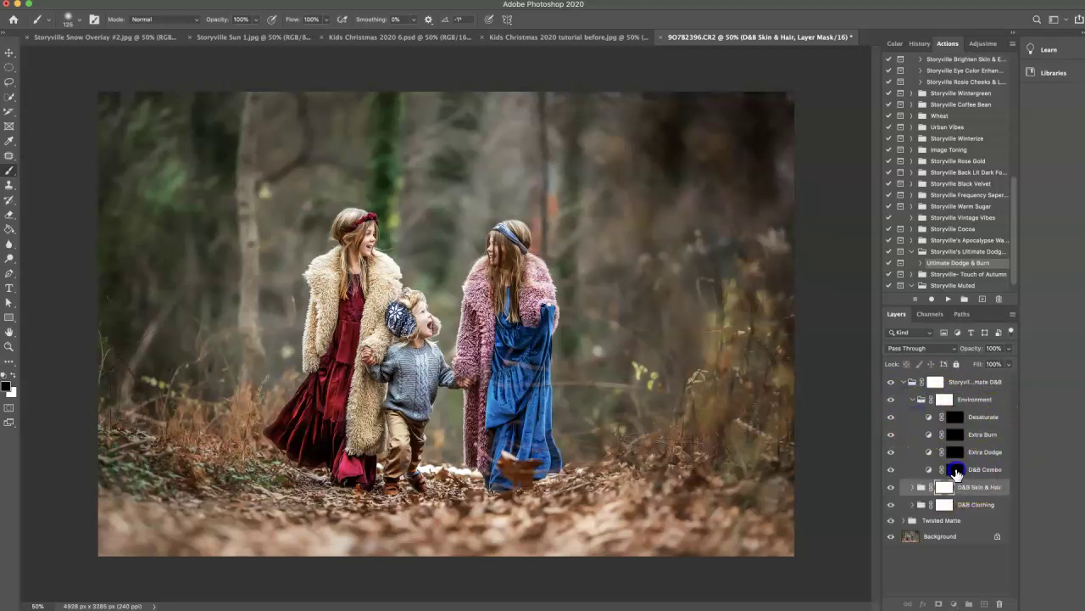
{"action": "left_click", "coordinate": [967, 469]}
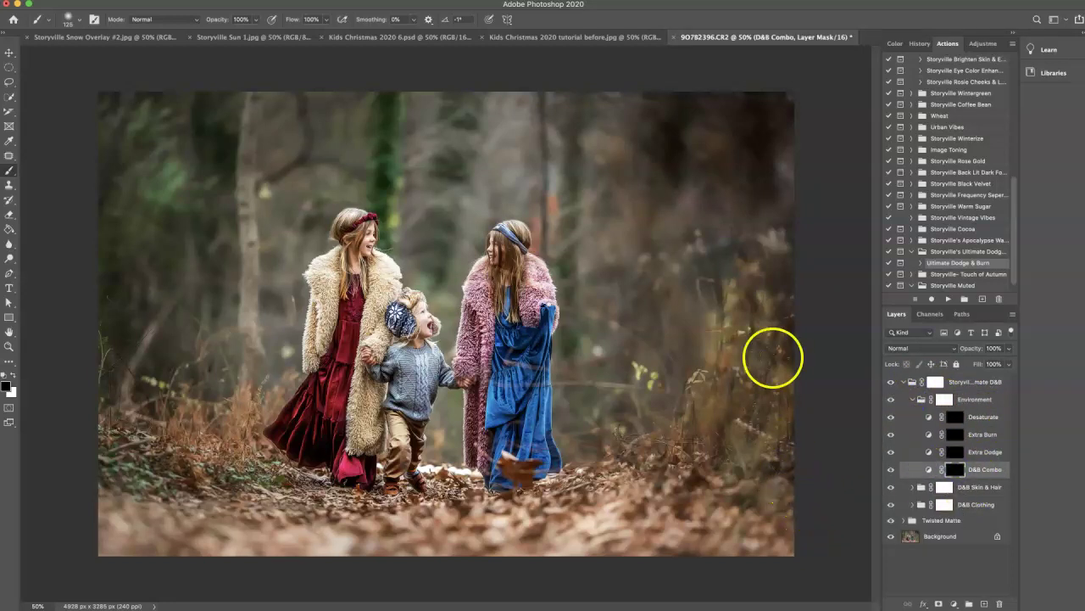
{"action": "key", "text": "bracketright"}
{"action": "key", "text": "bracketright"}
{"action": "key", "text": "bracketright"}
{"action": "key", "text": "bracketright"}
{"action": "key", "text": "bracketright"}
{"action": "key", "text": "bracketright"}
{"action": "key", "text": "bracketright"}
{"action": "key", "text": "bracketright"}
{"action": "key", "text": "bracketright"}
{"action": "key", "text": "x"}
{"action": "key", "text": "bracketright"}
{"action": "mouse_move", "coordinate": [123, 101]}
{"action": "left_mouse_down"}
{"action": "mouse_move", "coordinate": [150, 384]}
{"action": "mouse_move", "coordinate": [202, 128]}
{"action": "mouse_move", "coordinate": [235, 194]}
{"action": "mouse_move", "coordinate": [237, 233]}
{"action": "mouse_move", "coordinate": [138, 384]}
{"action": "mouse_move", "coordinate": [287, 531]}
{"action": "mouse_move", "coordinate": [419, 508]}
{"action": "mouse_move", "coordinate": [775, 515]}
{"action": "mouse_move", "coordinate": [728, 396]}
{"action": "mouse_move", "coordinate": [699, 366]}
{"action": "mouse_move", "coordinate": [692, 254]}
{"action": "mouse_move", "coordinate": [706, 154]}
{"action": "mouse_move", "coordinate": [550, 132]}
{"action": "mouse_move", "coordinate": [677, 279]}
{"action": "mouse_move", "coordinate": [615, 285]}
{"action": "mouse_move", "coordinate": [606, 382]}
{"action": "left_mouse_up"}
{"action": "mouse_move", "coordinate": [283, 336]}
{"action": "left_mouse_down"}
{"action": "mouse_move", "coordinate": [245, 259]}
{"action": "mouse_move", "coordinate": [266, 219]}
{"action": "left_mouse_up"}
Set the Environment D&B Combo layer's opacity to 25% and paint black on its mask over the children with a 300 px brush.
{"action": "left_click_drag", "start_coordinate": [976, 351], "coordinate": [959, 345]}
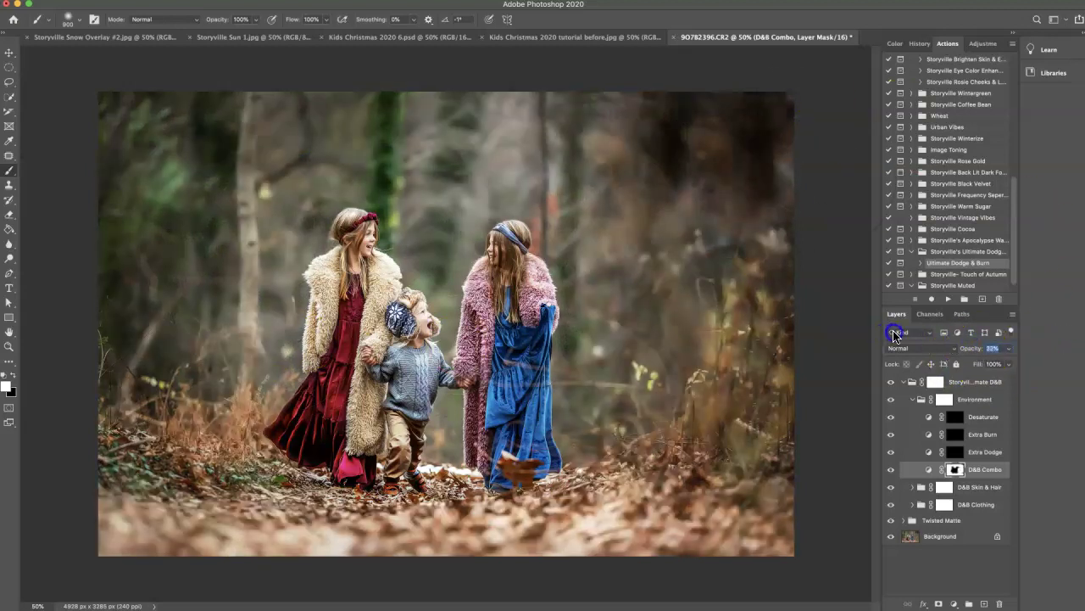
{"action": "left_click_drag", "start_coordinate": [921, 334], "coordinate": [889, 336]}
{"action": "key", "text": "["}
{"action": "key", "text": "x"}
{"action": "left_click_drag", "start_coordinate": [373, 280], "coordinate": [379, 276]}
{"action": "left_click_drag", "start_coordinate": [388, 358], "coordinate": [395, 383]}
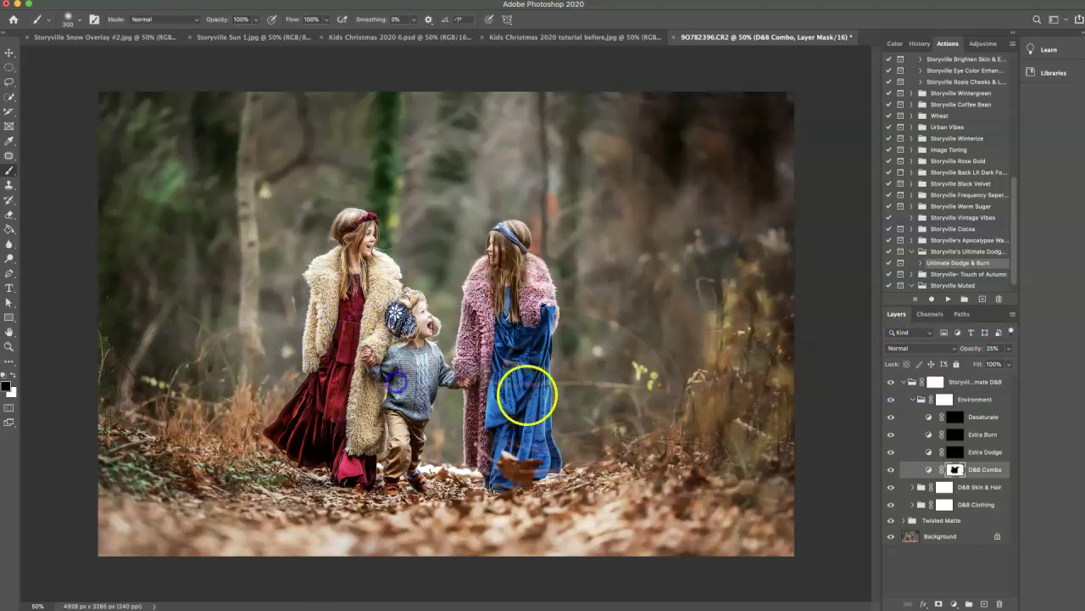
Collapse the Storyville's Ultimate D&B group and toggle its visibility to compare the whole dodge and burn effect.
{"action": "left_click", "coordinate": [901, 382]}
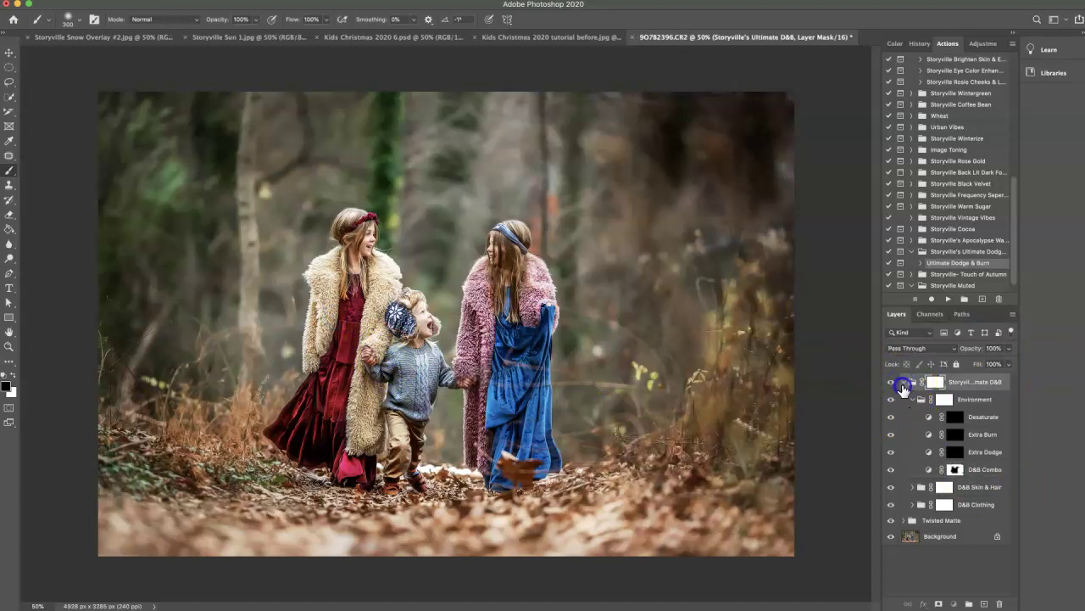
{"action": "left_click", "coordinate": [903, 382]}
{"action": "left_click", "coordinate": [890, 382]}
{"action": "left_click", "coordinate": [892, 383]}
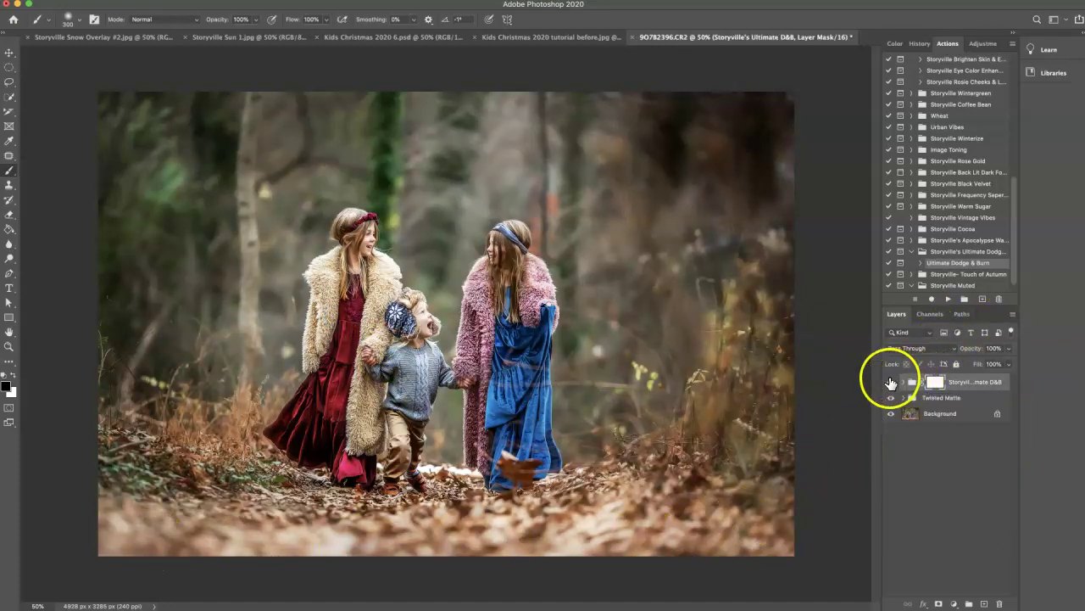
{"action": "left_click", "coordinate": [891, 383]}
{"action": "left_click", "coordinate": [892, 383]}
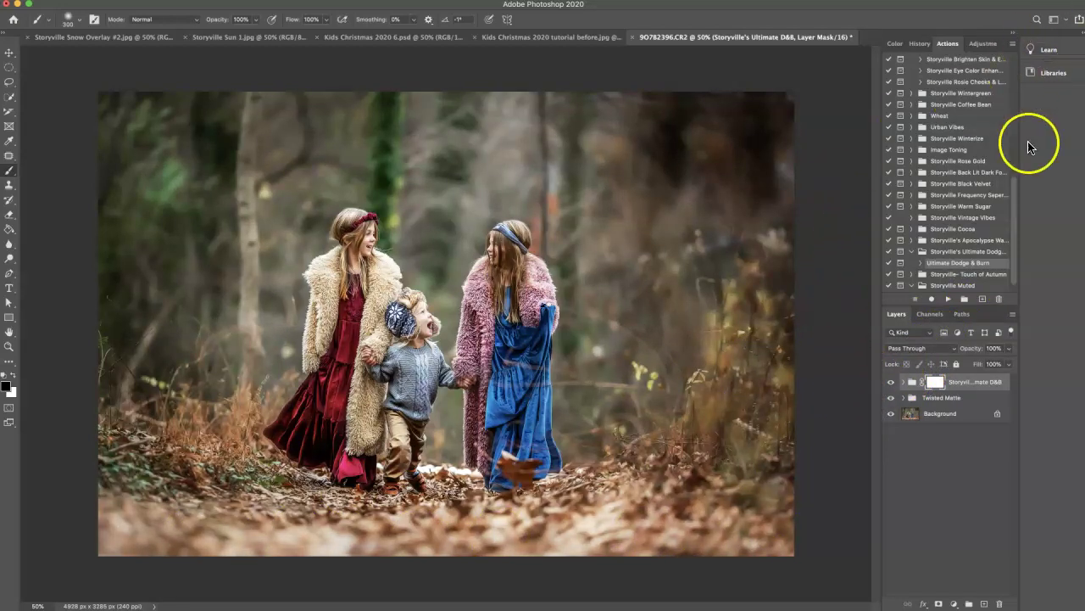
Run the Storyville Rosie Cheeks action from the Storyville Retouch set and expand the Rosey Cheeks group.
{"action": "left_click_drag", "start_coordinate": [1017, 212], "coordinate": [1017, 145]}
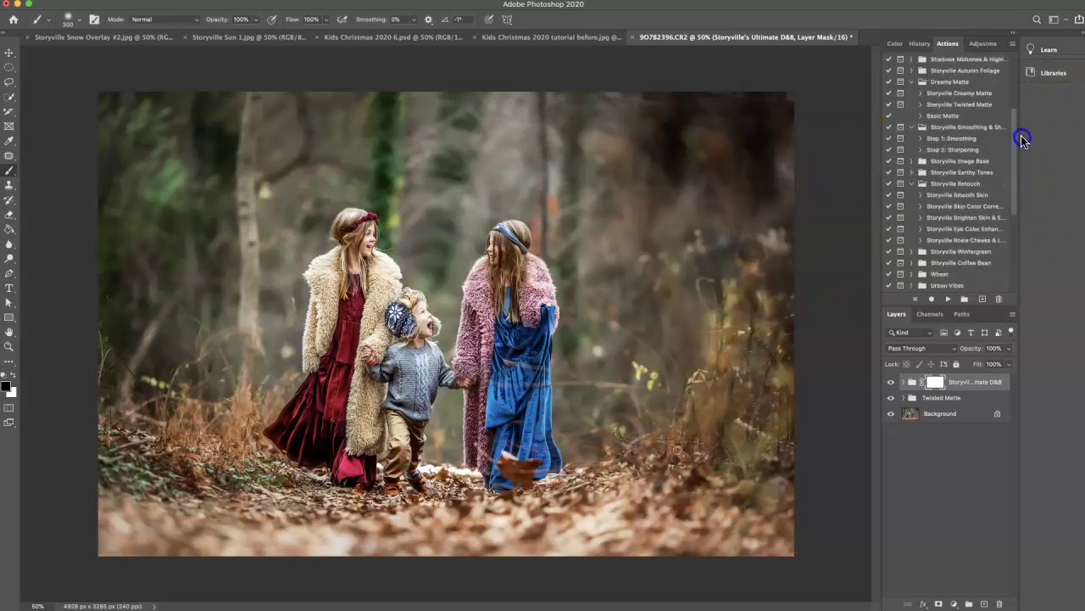
{"action": "left_click", "coordinate": [977, 240]}
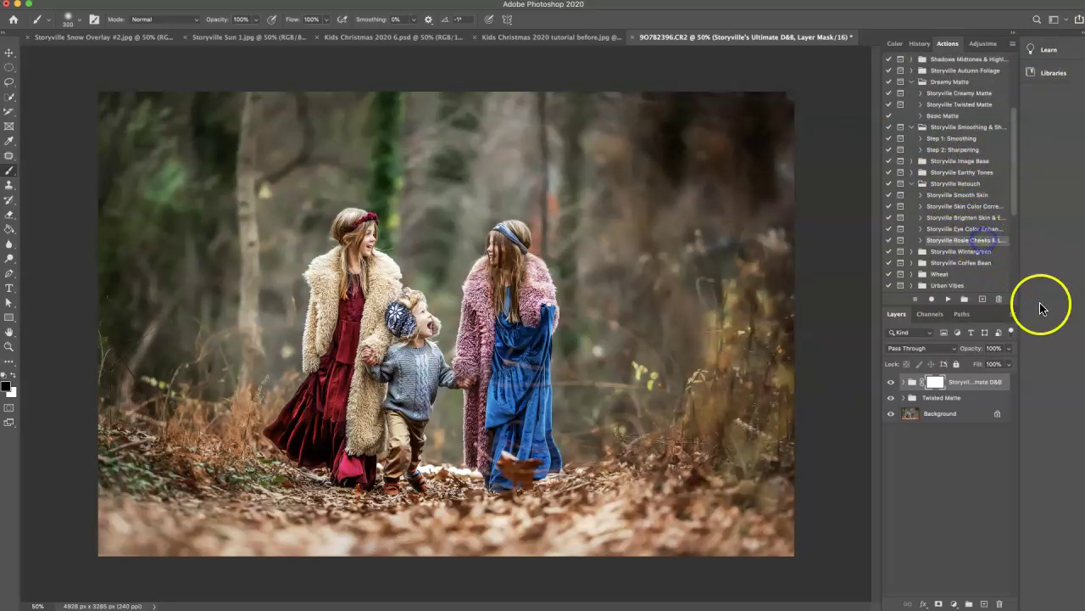
{"action": "left_click", "coordinate": [949, 299]}
{"action": "left_click", "coordinate": [741, 256]}
{"action": "left_click", "coordinate": [904, 380]}
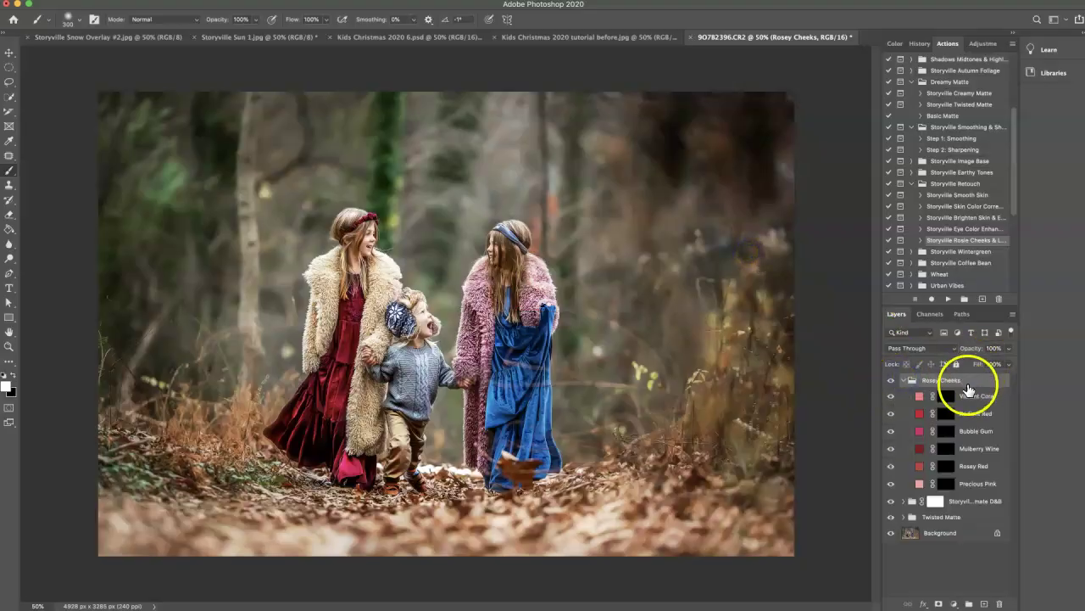
Duplicate the Radiant Red layer twice in the Rosey Cheeks group.
{"action": "key", "text": "super+1"}
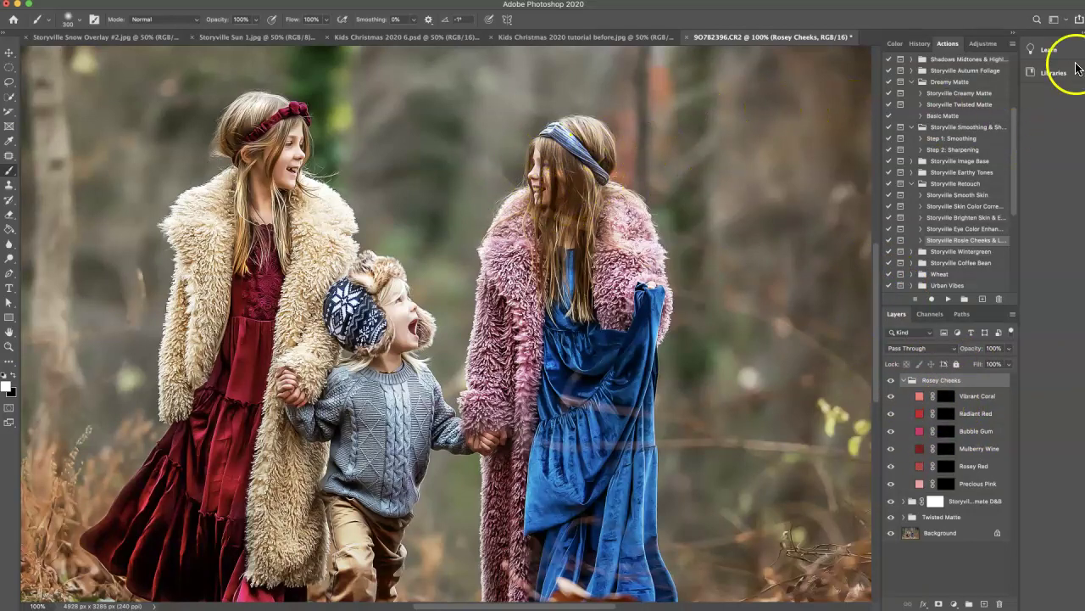
{"action": "left_click", "coordinate": [951, 414]}
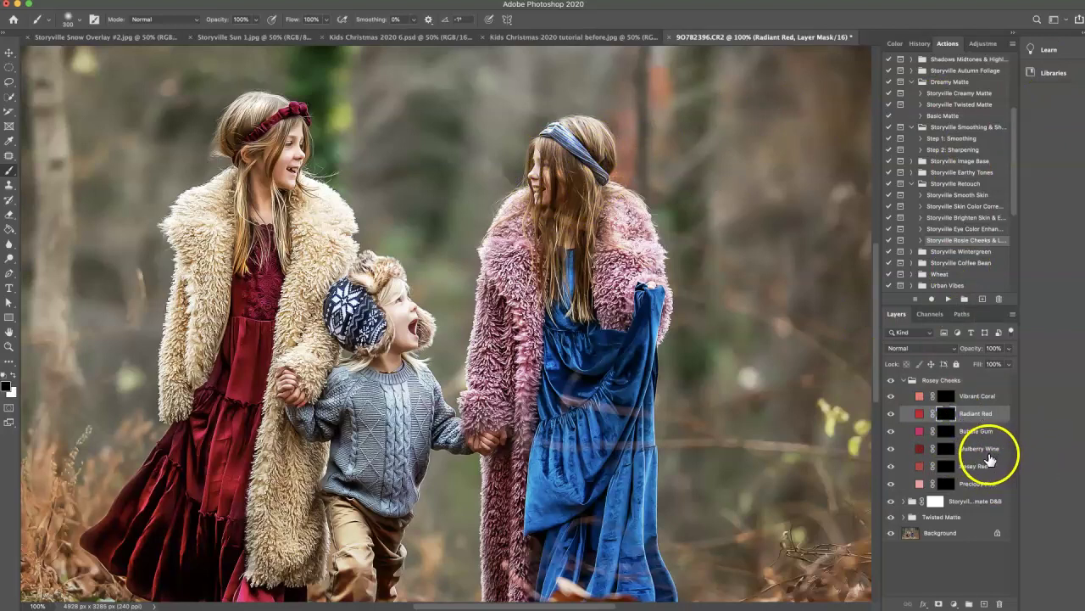
{"action": "key", "text": "super+j"}
{"action": "key", "text": "super+j"}
Paint white with a 70 px brush on the Radiant Red mask over the cheek of the girl in red and set the layer opacity to 19%.
{"action": "left_click", "coordinate": [946, 447]}
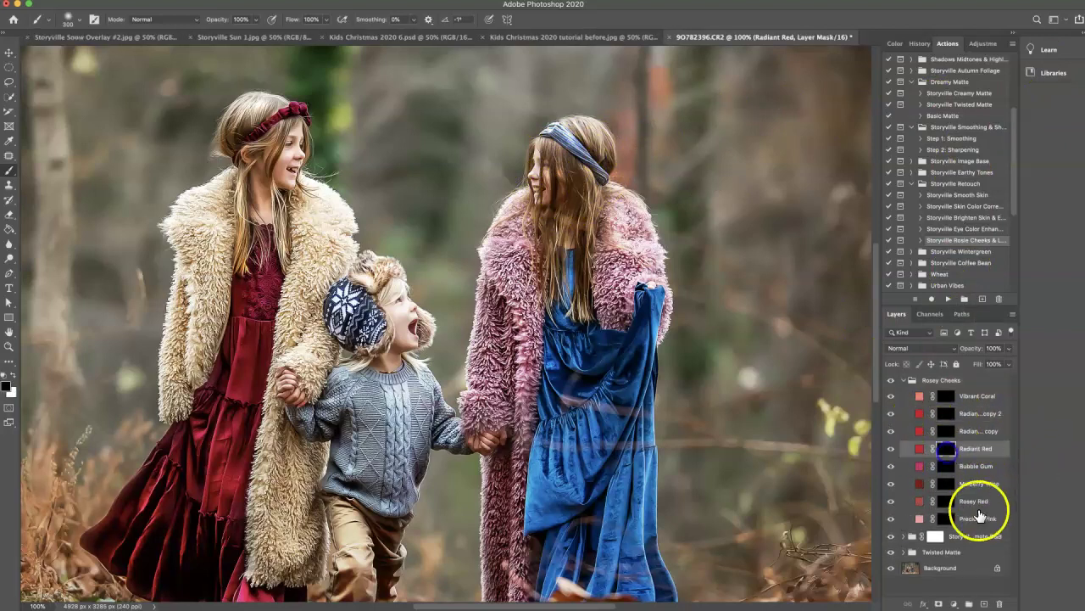
{"action": "key", "text": "super+equal"}
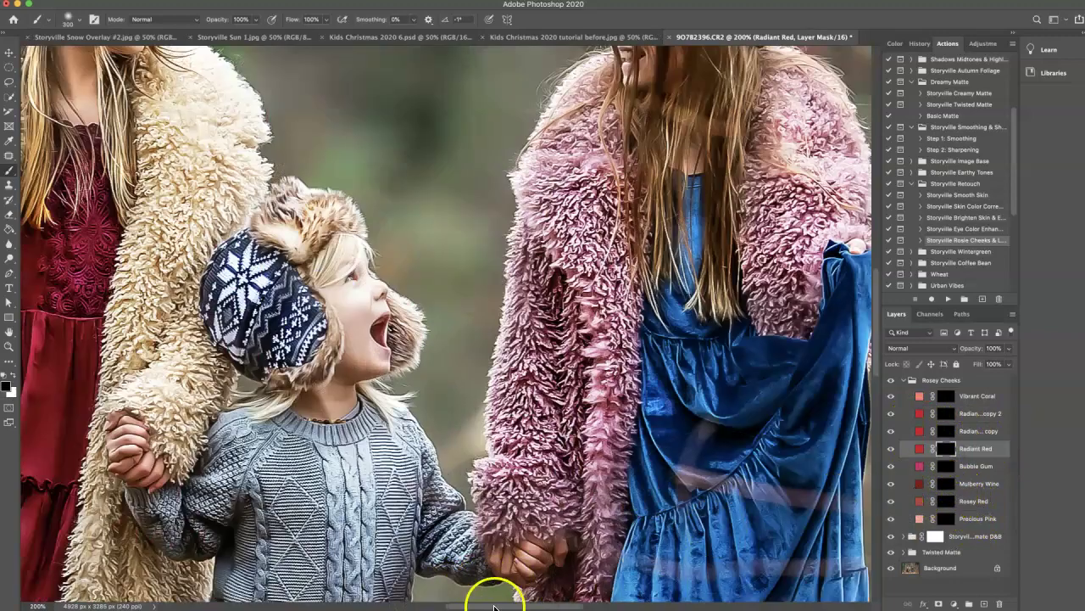
{"action": "left_click_drag", "start_coordinate": [477, 606], "coordinate": [418, 601]}
{"action": "left_click_drag", "start_coordinate": [873, 327], "coordinate": [879, 271]}
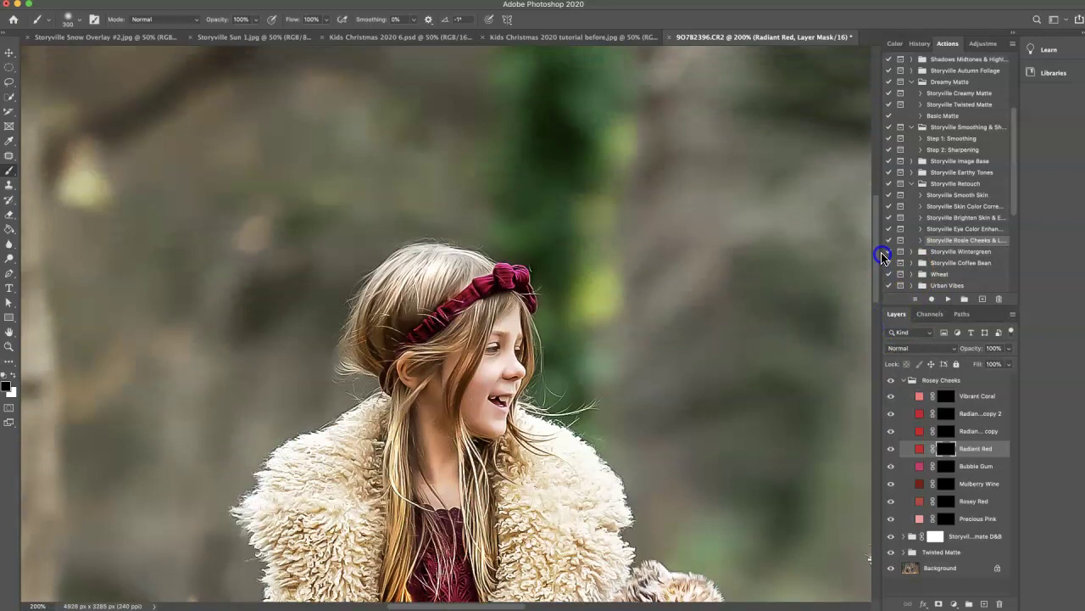
{"action": "key", "text": "bracketleft"}
{"action": "key", "text": "bracketleft"}
{"action": "key", "text": "bracketleft"}
{"action": "key", "text": "bracketleft"}
{"action": "key", "text": "bracketleft"}
{"action": "key", "text": "bracketleft"}
{"action": "key", "text": "bracketleft"}
{"action": "key", "text": "bracketleft"}
{"action": "key", "text": "bracketleft"}
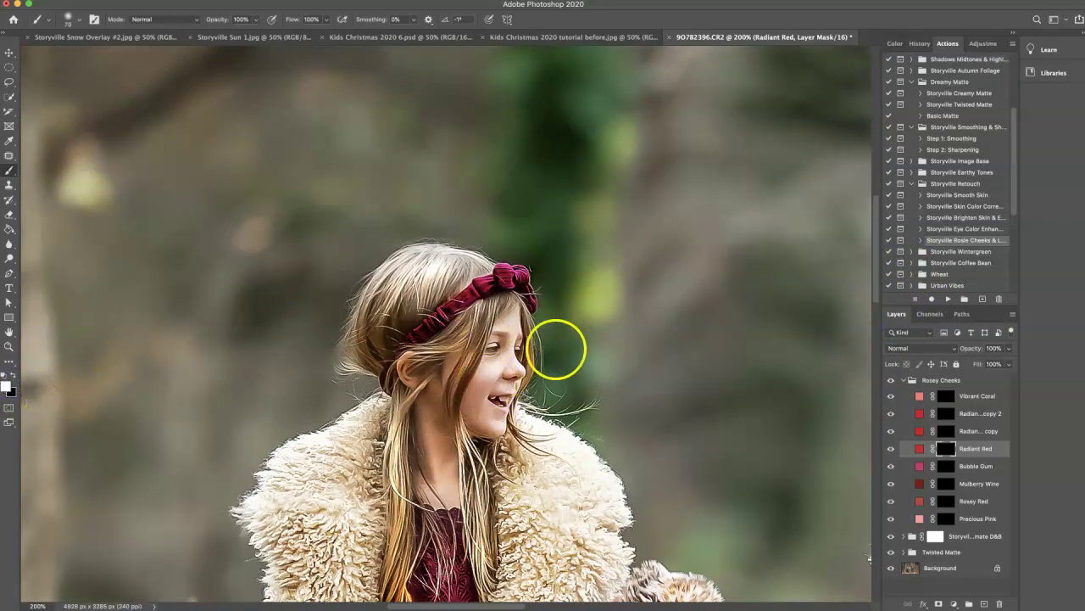
{"action": "left_click", "coordinate": [485, 373]}
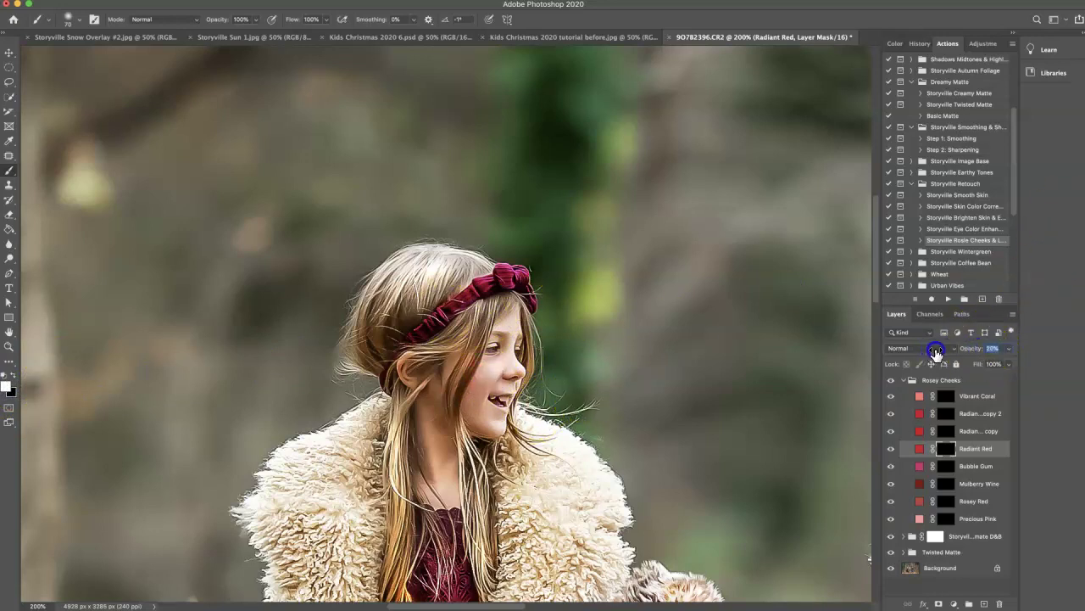
Shrink the brush and paint white on the Radiant Red mask over the lips of the girl in red.
{"action": "key", "text": "super+plus"}
{"action": "key", "text": "bracketleft"}
{"action": "key", "text": "bracketleft"}
{"action": "key", "text": "bracketleft"}
{"action": "key", "text": "bracketleft"}
{"action": "key", "text": "bracketleft"}
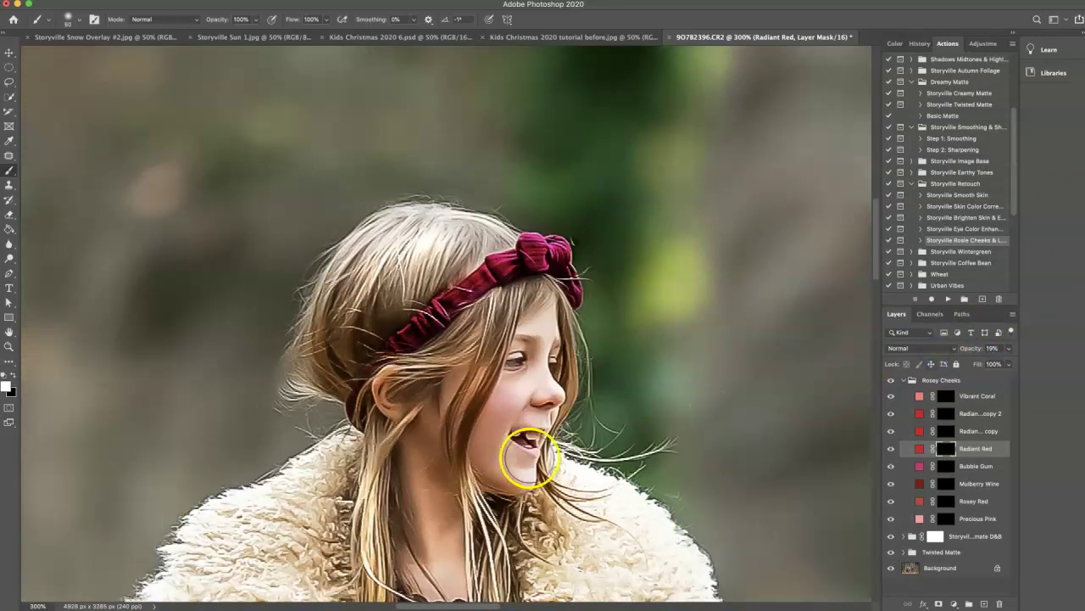
{"action": "left_click_drag", "start_coordinate": [527, 458], "coordinate": [532, 452]}
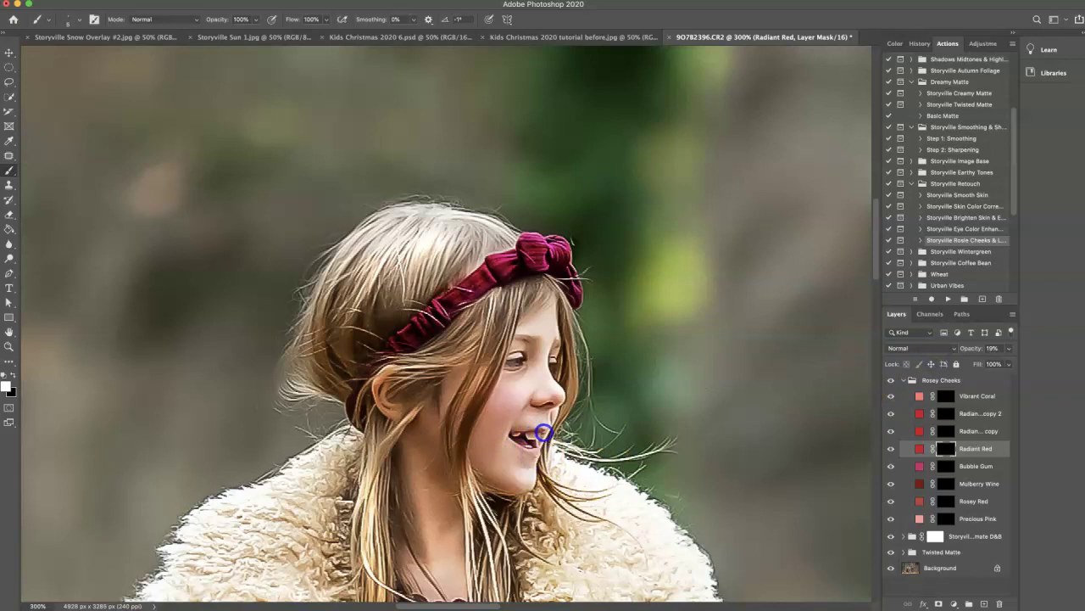
Paint white with an 80 px brush on the Radiant Red copy mask over the boy's cheek and set the layer opacity to 17%.
{"action": "key", "text": "super+minus"}
{"action": "key", "text": "super+minus"}
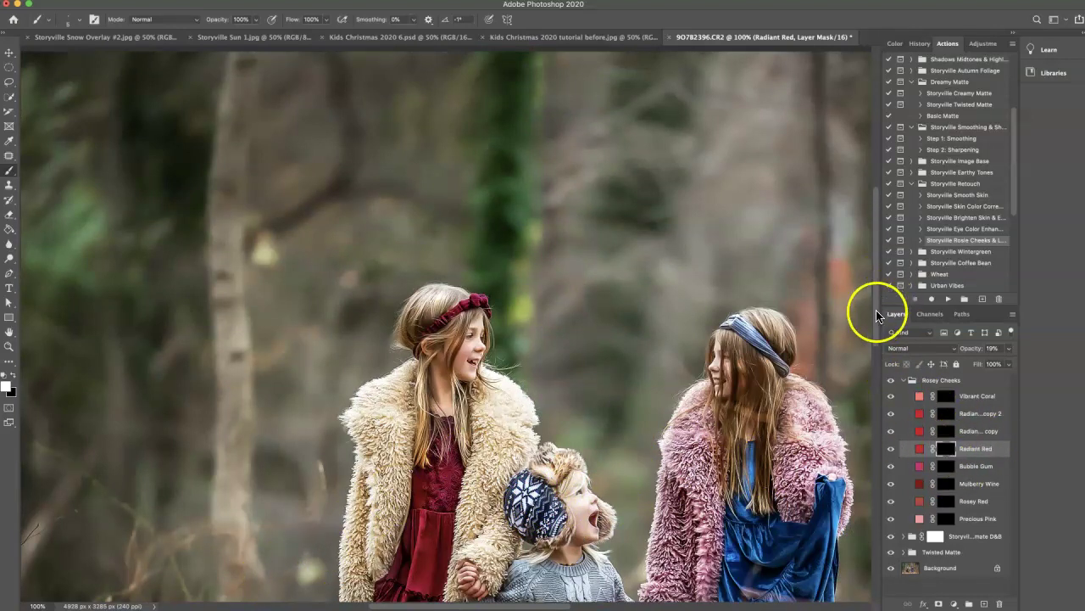
{"action": "scroll", "coordinate": [875, 309], "scroll_direction": "down", "scroll_amount": 3}
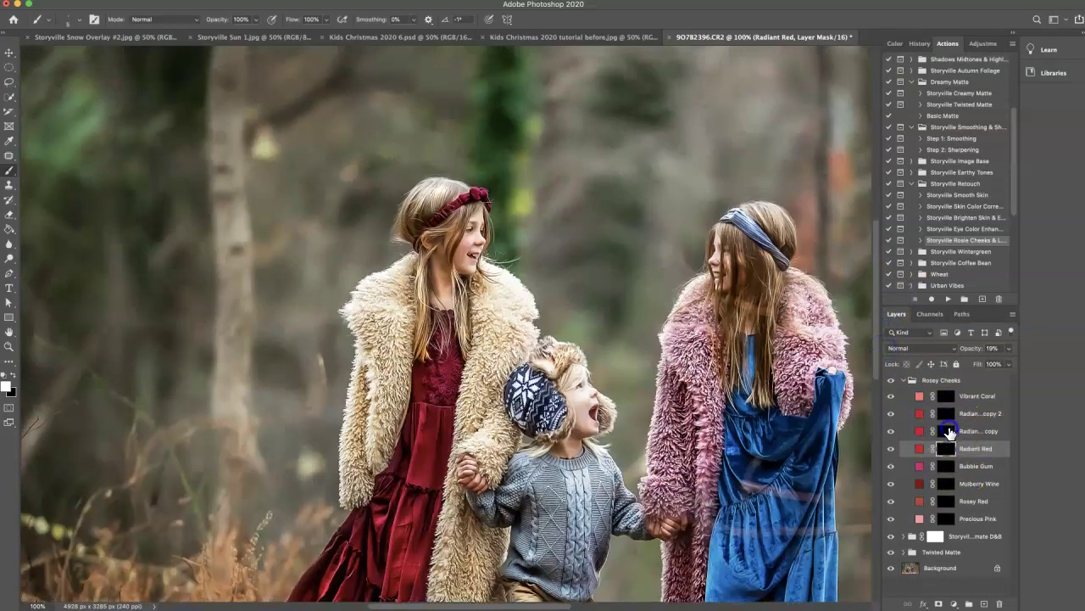
{"action": "left_click", "coordinate": [949, 431]}
{"action": "key", "text": "super+plus"}
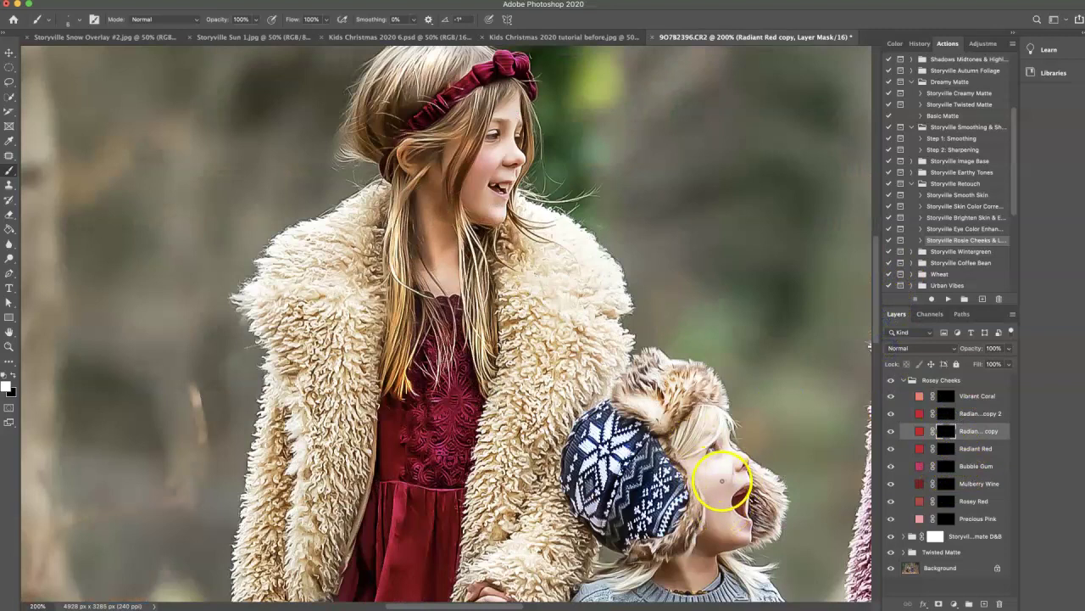
{"action": "left_click", "coordinate": [714, 479]}
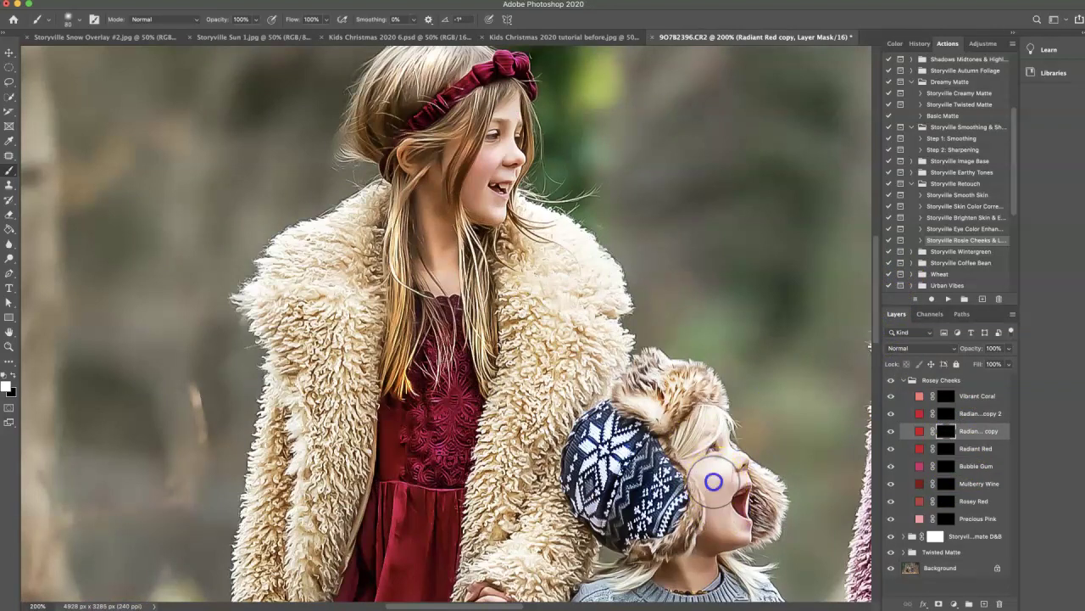
{"action": "left_click", "coordinate": [954, 348]}
{"action": "mouse_move", "coordinate": [954, 348]}
{"action": "left_mouse_down"}
{"action": "mouse_move", "coordinate": [934, 348]}
{"action": "mouse_move", "coordinate": [944, 354]}
{"action": "left_mouse_up"}
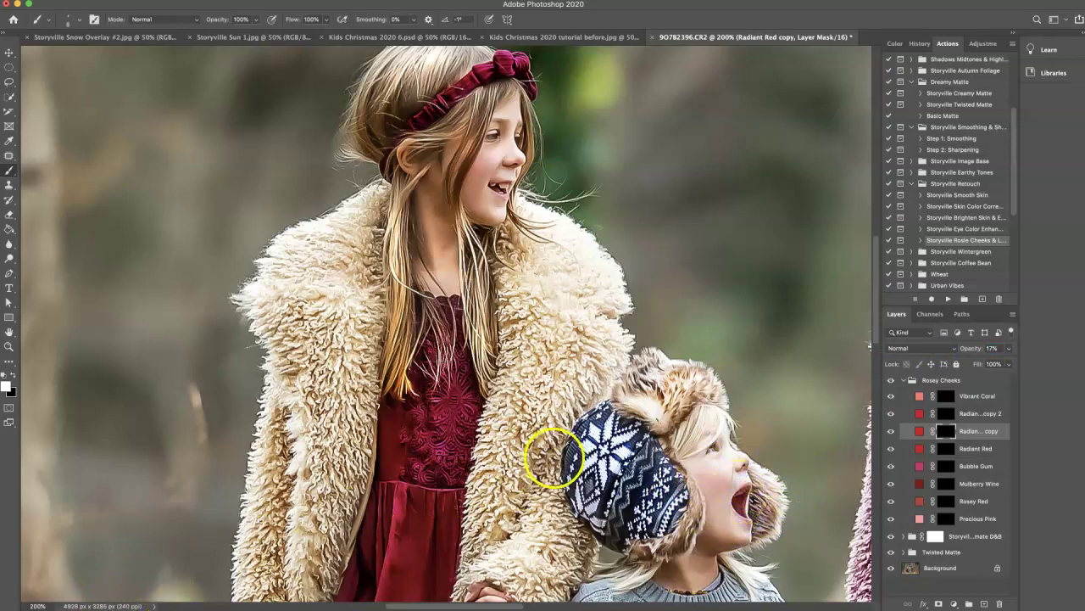
{"action": "key", "text": "ctrl+minus"}
{"action": "key", "text": "ctrl+minus"}
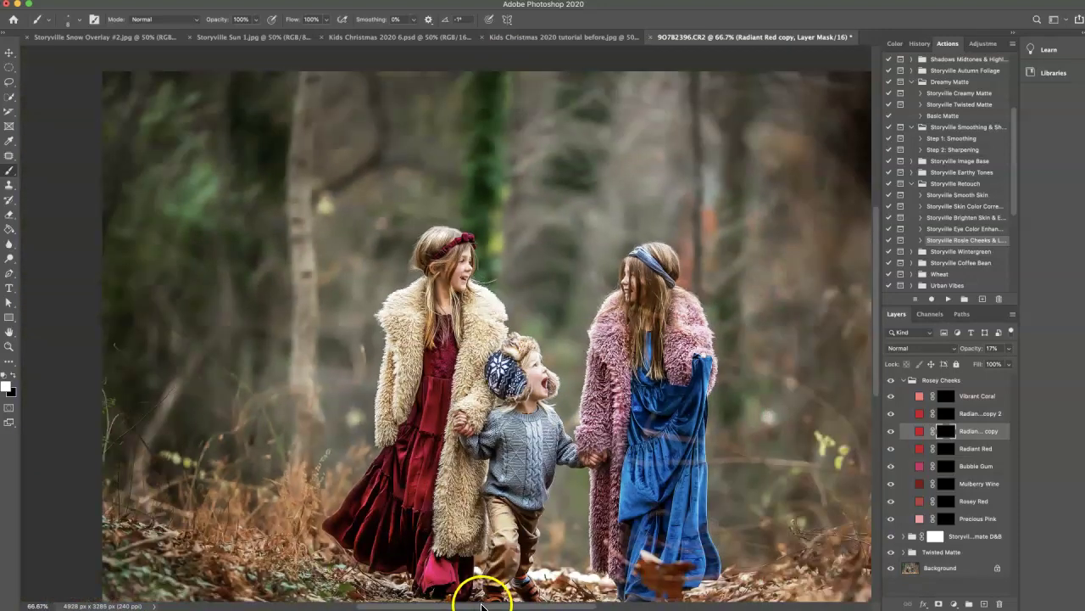
Paint white on the Radiant Red copy 2 mask over the cheek of the girl in the pink coat and set the layer opacity to 25%.
{"action": "left_click_drag", "start_coordinate": [480, 604], "coordinate": [521, 605]}
{"action": "key", "text": "super+plus"}
{"action": "key", "text": "super+plus"}
{"action": "left_click_drag", "start_coordinate": [877, 304], "coordinate": [875, 283]}
{"action": "key", "text": "super+plus"}
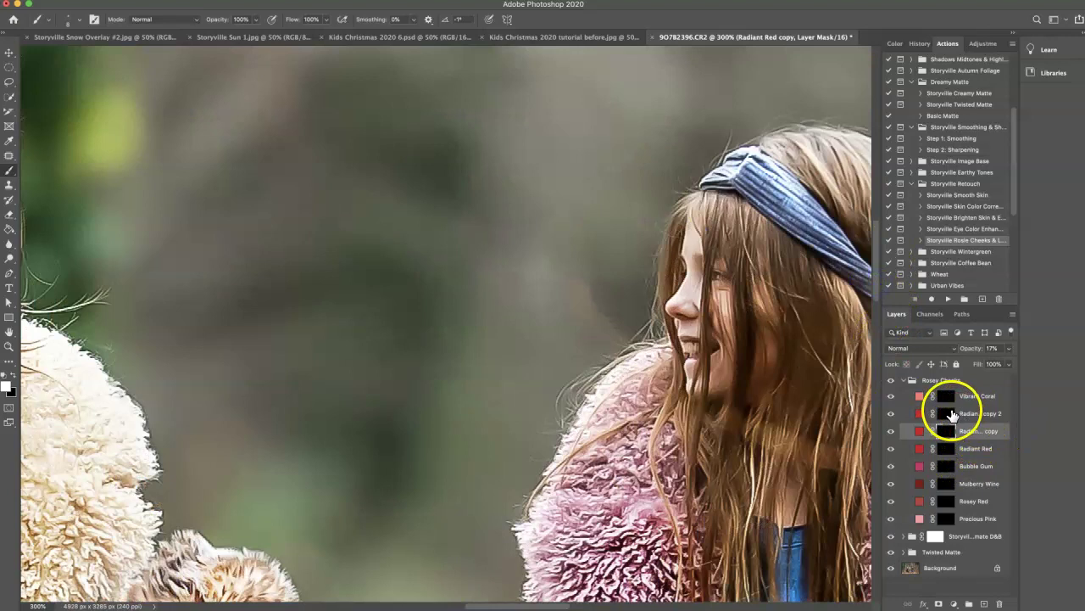
{"action": "left_click", "coordinate": [946, 413]}
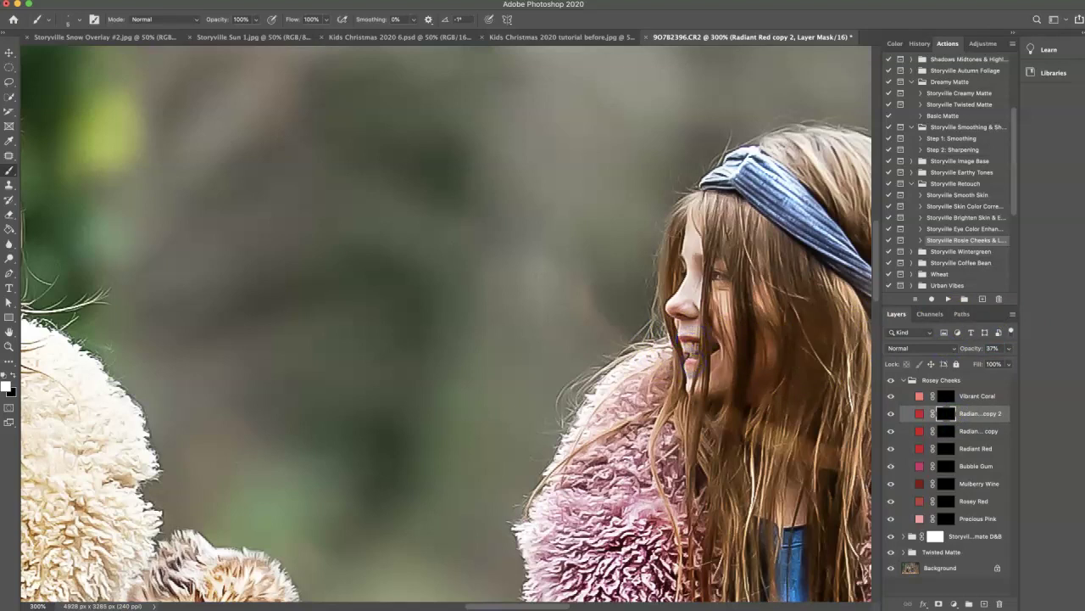
{"action": "left_click_drag", "start_coordinate": [960, 347], "coordinate": [962, 347]}
{"action": "key", "text": "super+1"}
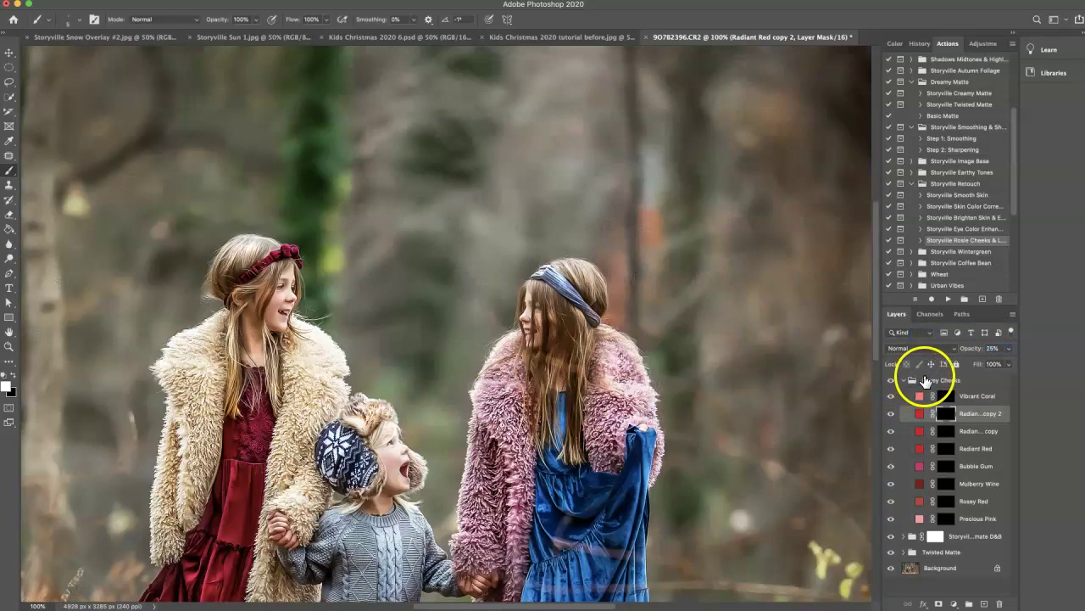
{"action": "key", "text": "super+minus"}
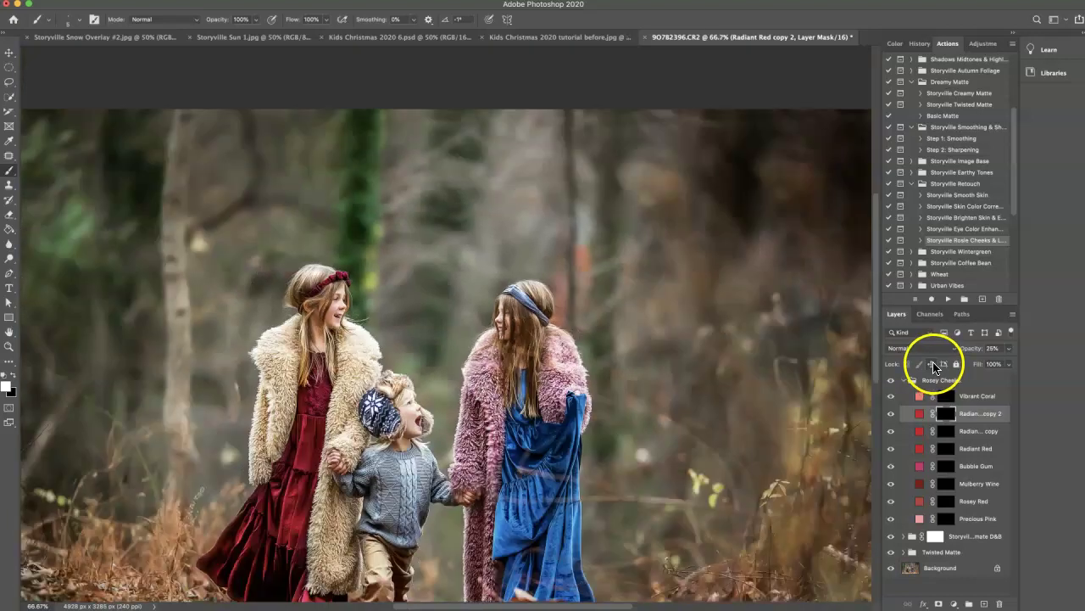
{"action": "key", "text": "super+minus"}
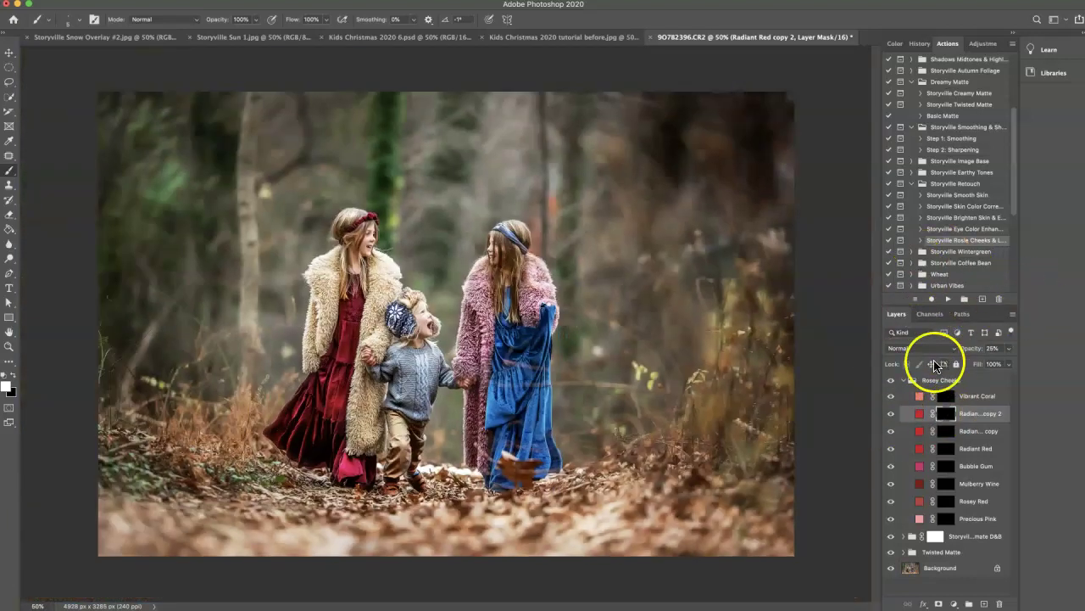
Collapse the Rosey Cheeks group and toggle its visibility to compare the faces with and without the effect.
{"action": "left_click", "coordinate": [901, 379]}
{"action": "left_click", "coordinate": [892, 381]}
{"action": "left_click", "coordinate": [893, 381]}
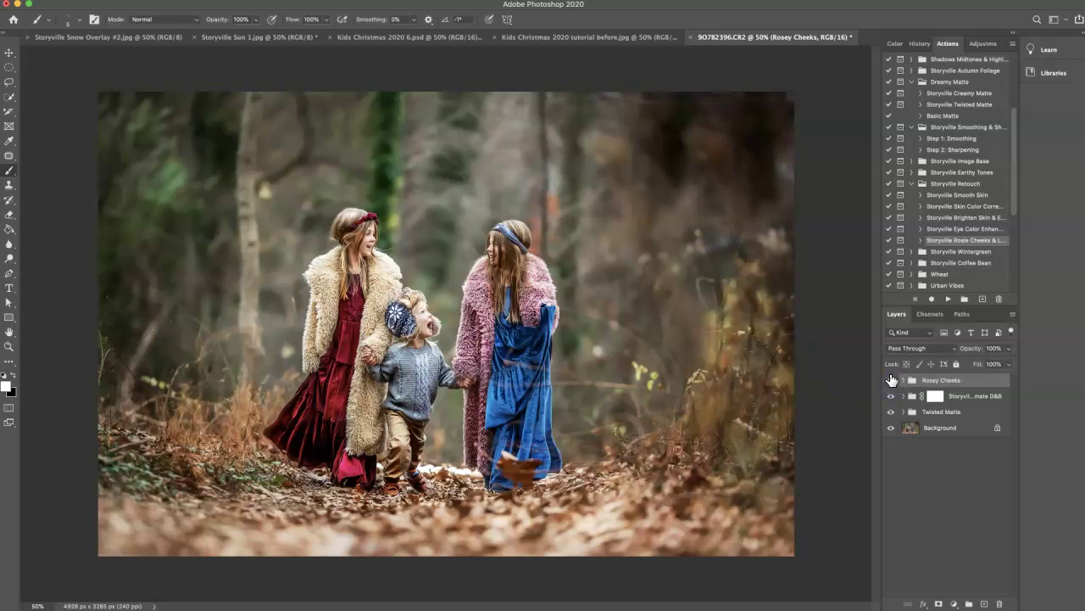
{"action": "key", "text": "super+plus"}
{"action": "key", "text": "super+plus"}
{"action": "key", "text": "super+plus"}
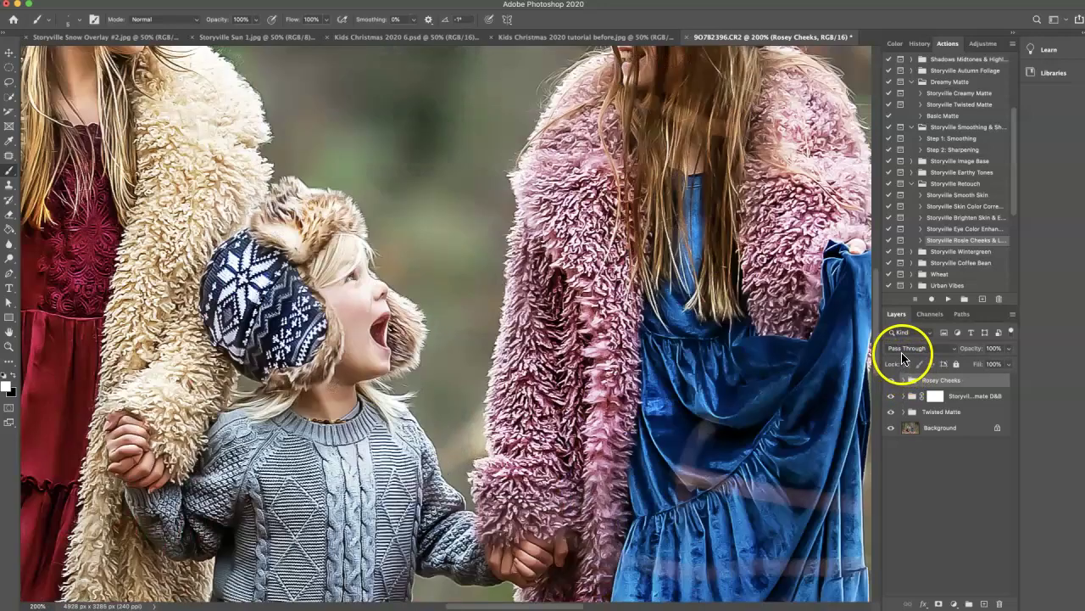
{"action": "key", "text": "super+minus"}
{"action": "key", "text": "super+minus"}
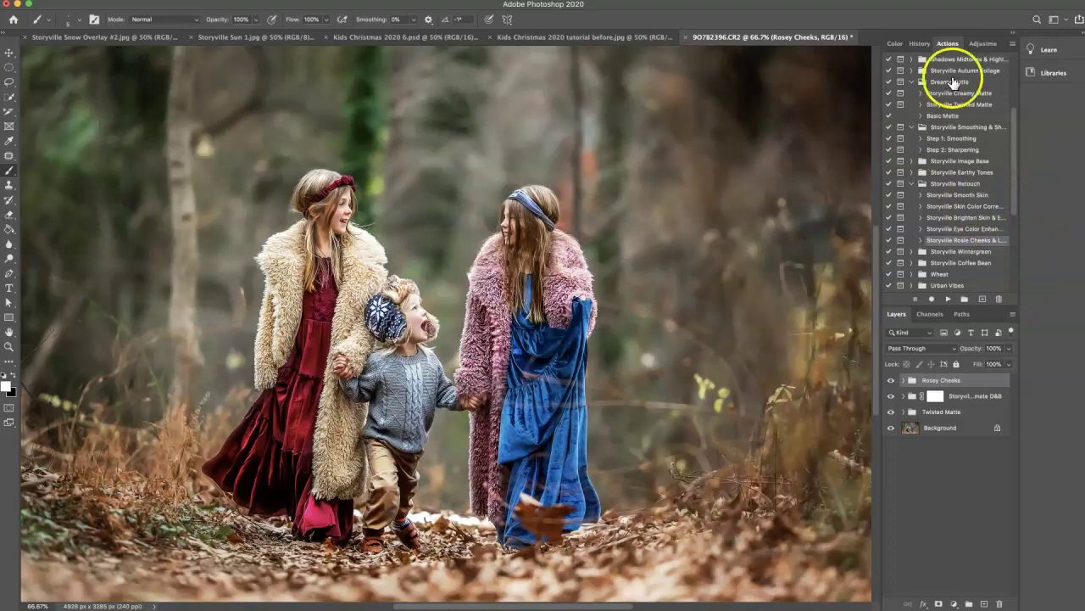
Run the Storyville Brighten Skin & Eyes action and expand the resulting layer group.
{"action": "left_click", "coordinate": [966, 220]}
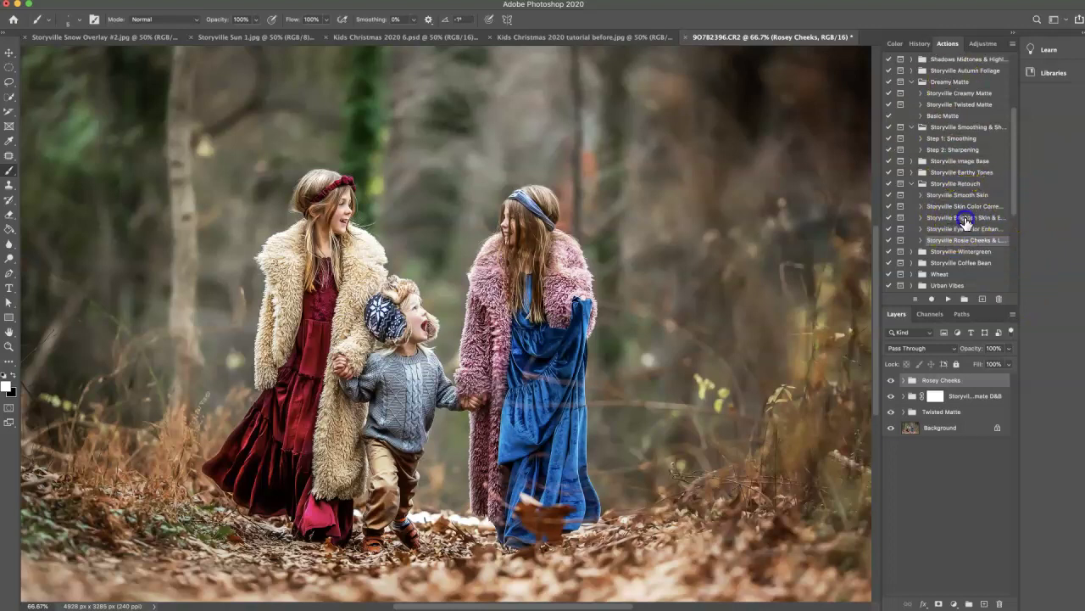
{"action": "left_click", "coordinate": [949, 300]}
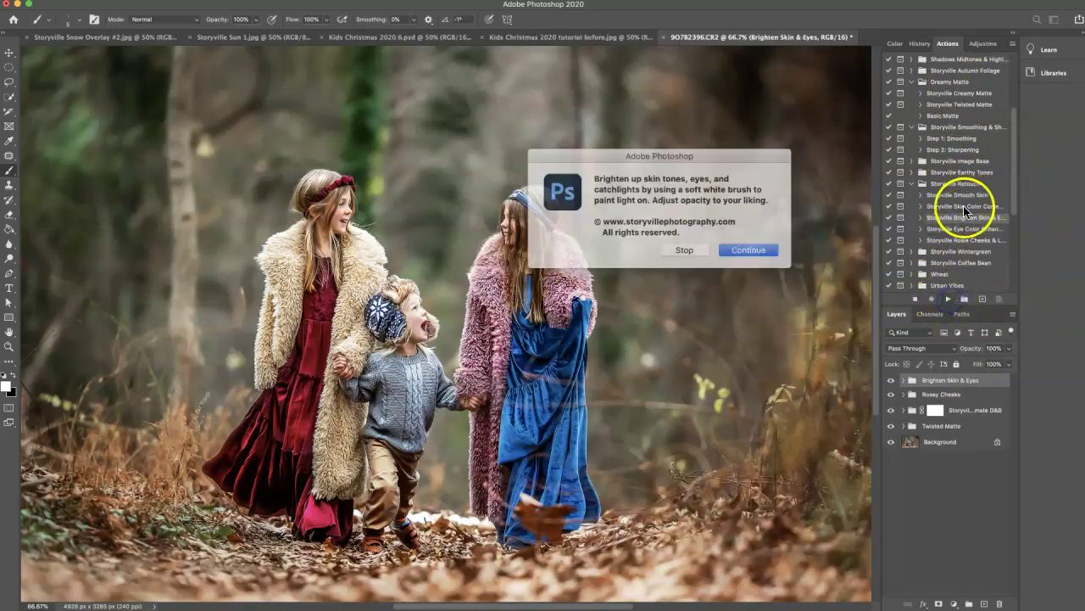
{"action": "left_click", "coordinate": [739, 246]}
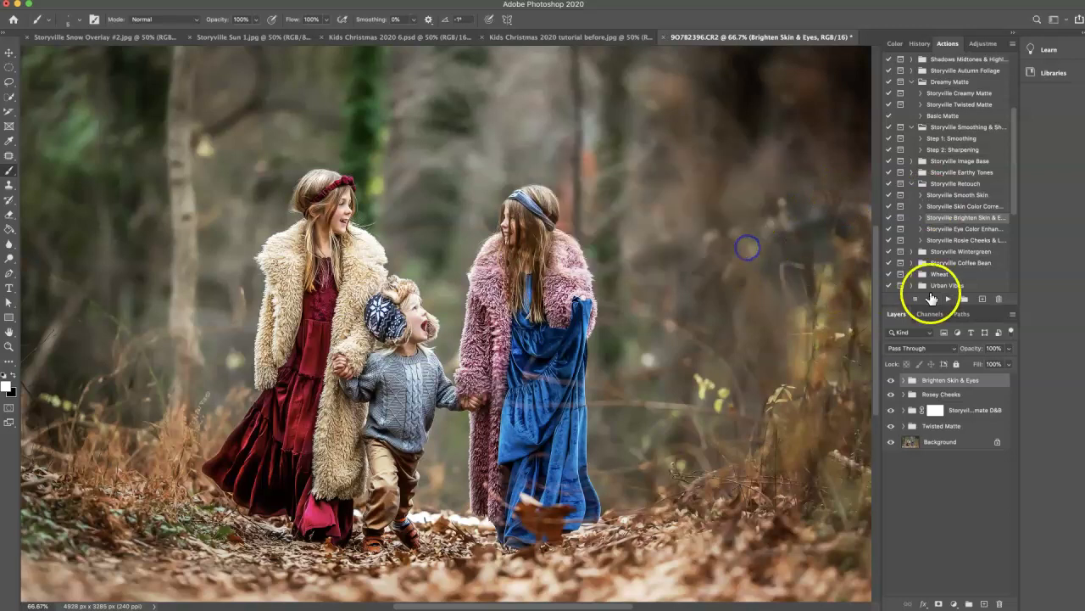
{"action": "left_click", "coordinate": [905, 380]}
Paint white with an 80 px brush on the Brighten Skin mask over the children's hands and set the layer opacity to 52%.
{"action": "left_click", "coordinate": [946, 431]}
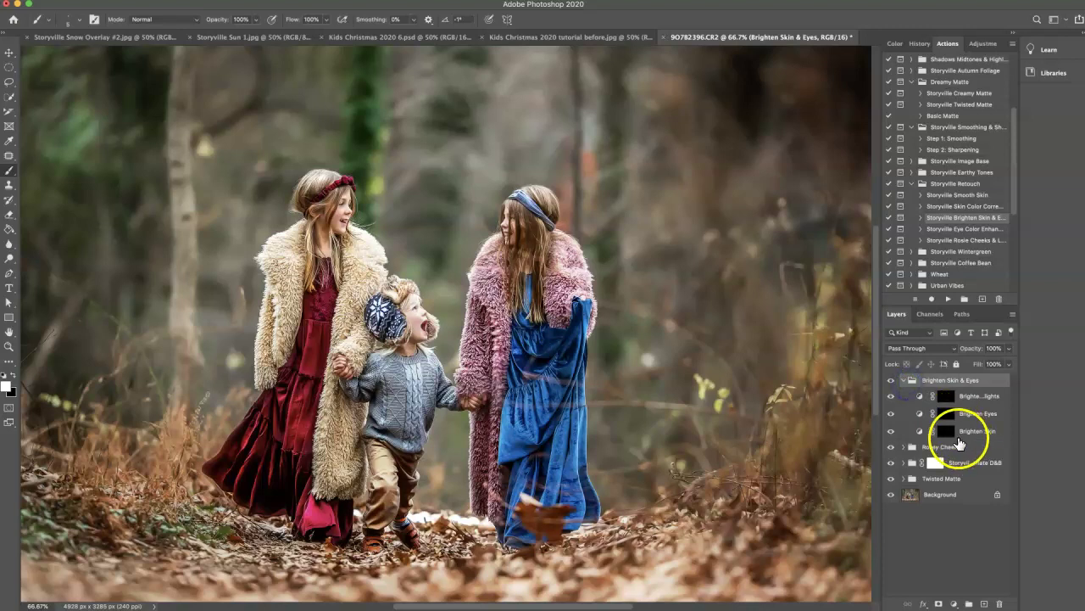
{"action": "key", "text": "super+1"}
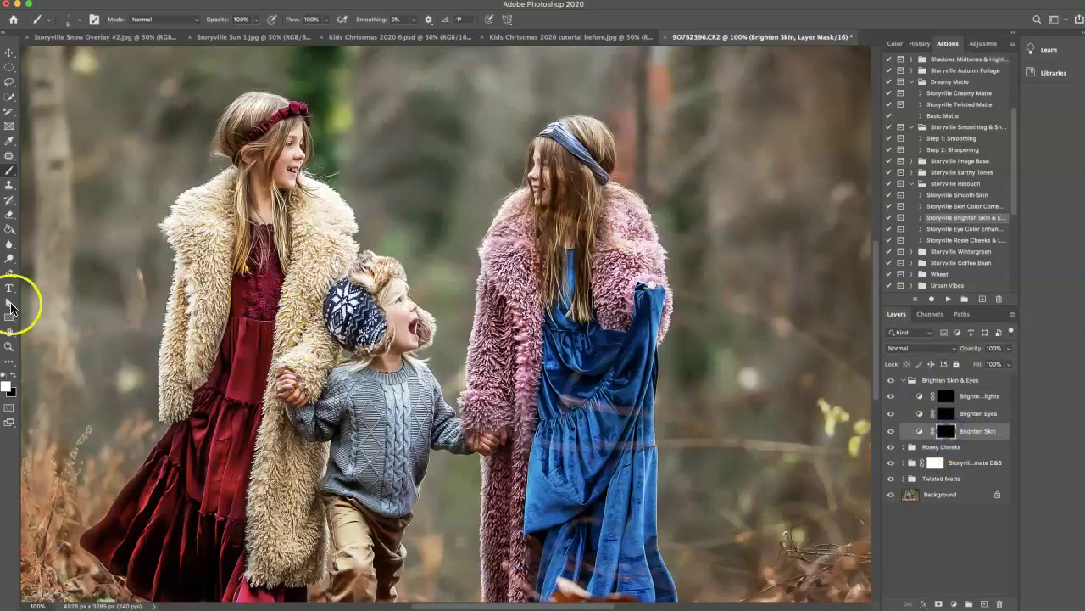
{"action": "key", "text": "bracketright"}
{"action": "key", "text": "bracketright"}
{"action": "key", "text": "bracketright"}
{"action": "key", "text": "bracketright"}
{"action": "key", "text": "bracketright"}
{"action": "key", "text": "bracketright"}
{"action": "key", "text": "bracketright"}
{"action": "key", "text": "bracketright"}
{"action": "key", "text": "bracketright"}
{"action": "key", "text": "bracketright"}
{"action": "key", "text": "bracketright"}
{"action": "key", "text": "bracketright"}
{"action": "left_click_drag", "start_coordinate": [289, 381], "coordinate": [286, 379]}
{"action": "left_click_drag", "start_coordinate": [470, 438], "coordinate": [480, 438]}
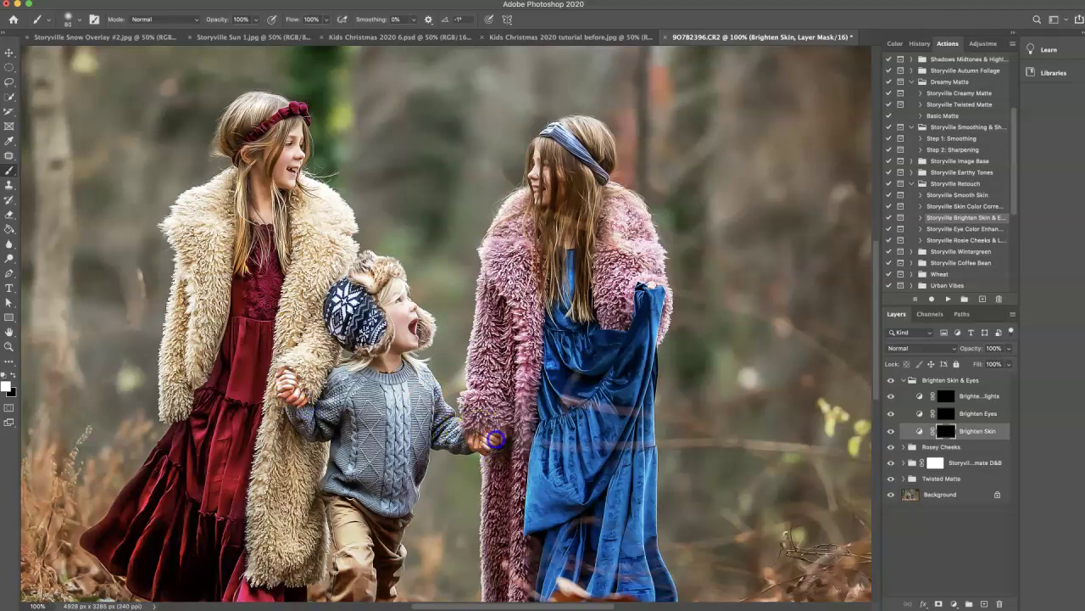
{"action": "left_click_drag", "start_coordinate": [974, 348], "coordinate": [899, 342]}
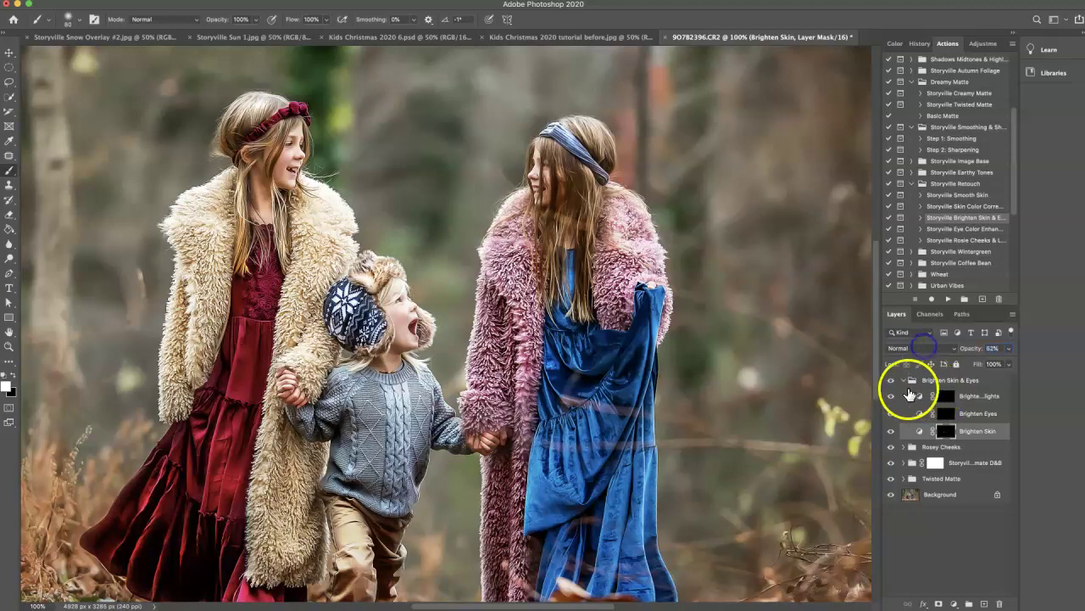
{"action": "left_click", "coordinate": [903, 380]}
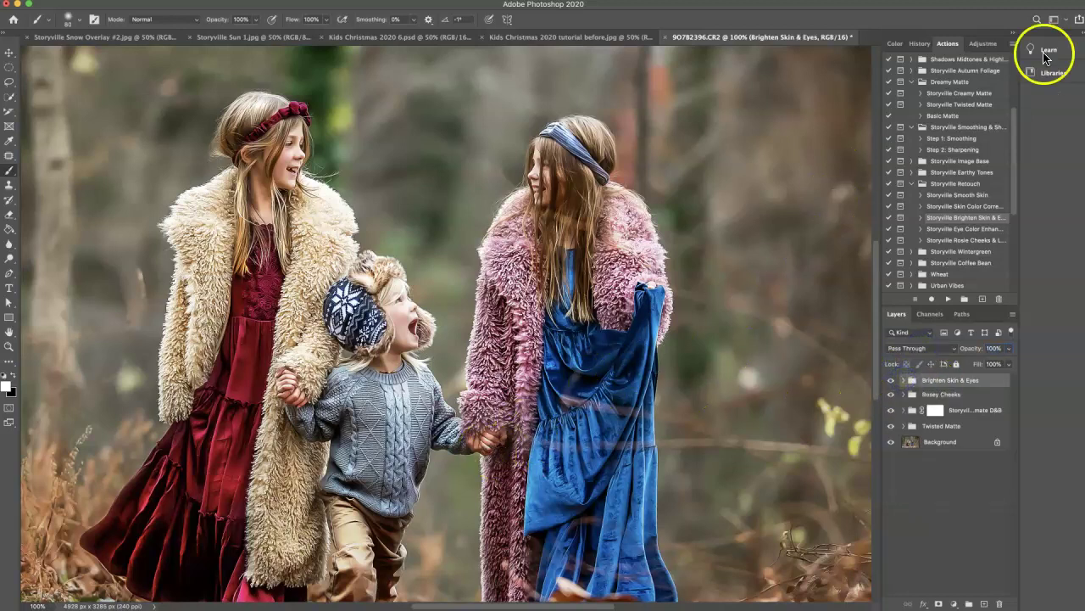
Run the Storyville Skin Color Correction action and expand the resulting layer group.
{"action": "left_click", "coordinate": [982, 207]}
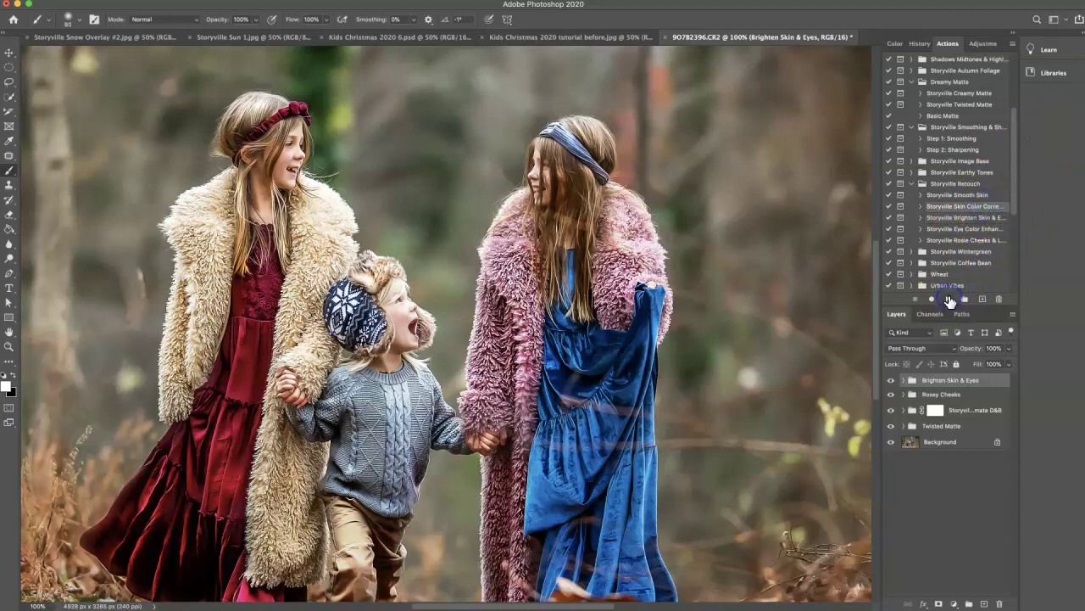
{"action": "left_click", "coordinate": [948, 300]}
{"action": "left_click", "coordinate": [741, 258]}
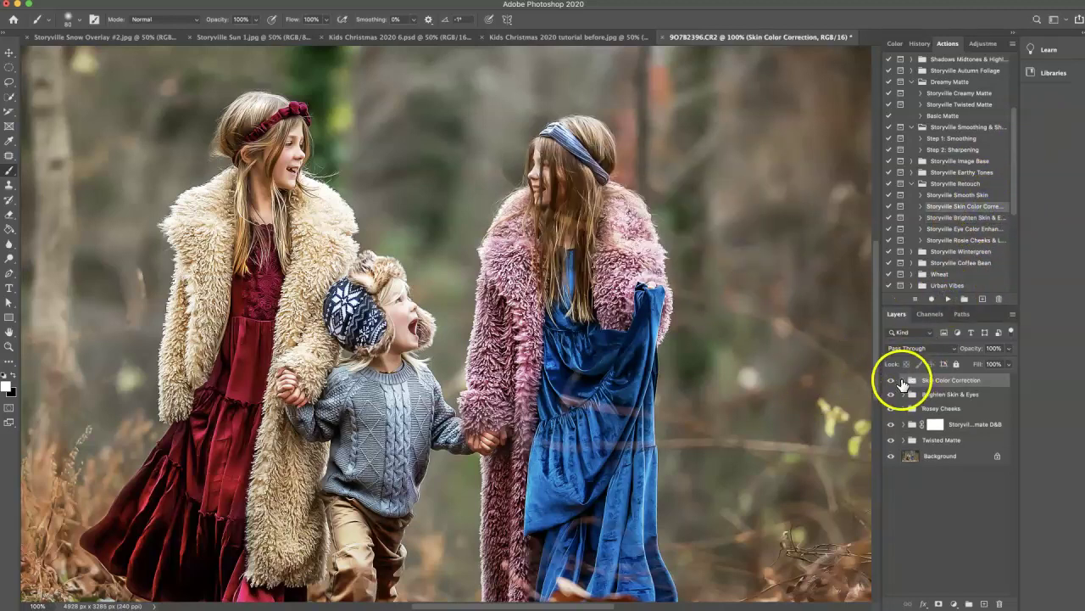
{"action": "left_click", "coordinate": [903, 380]}
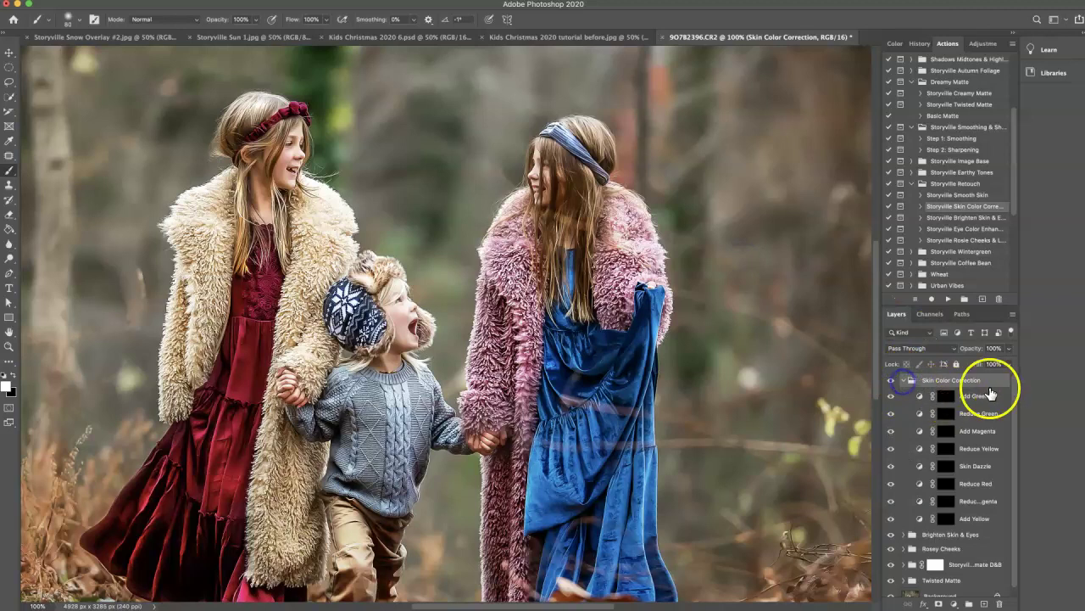
Paint white on the Reduce Red mask over the children's hands, lower the layer opacity and collapse the Skin Color Correction group.
{"action": "left_click", "coordinate": [946, 483]}
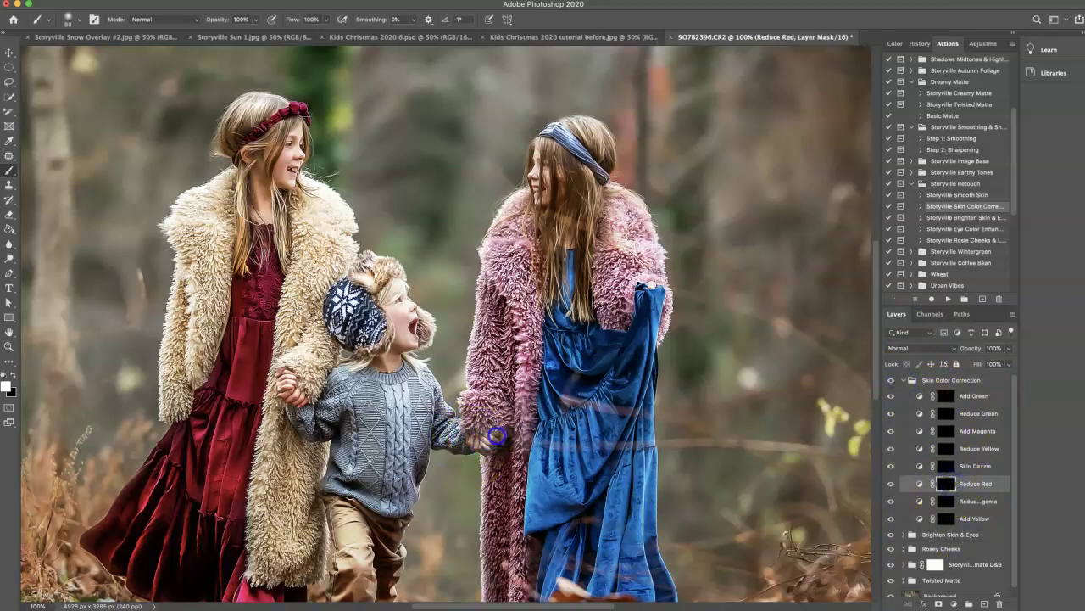
{"action": "left_click_drag", "start_coordinate": [296, 379], "coordinate": [294, 398]}
{"action": "left_click_drag", "start_coordinate": [972, 349], "coordinate": [964, 352]}
{"action": "left_click", "coordinate": [907, 384]}
{"action": "left_click", "coordinate": [904, 381]}
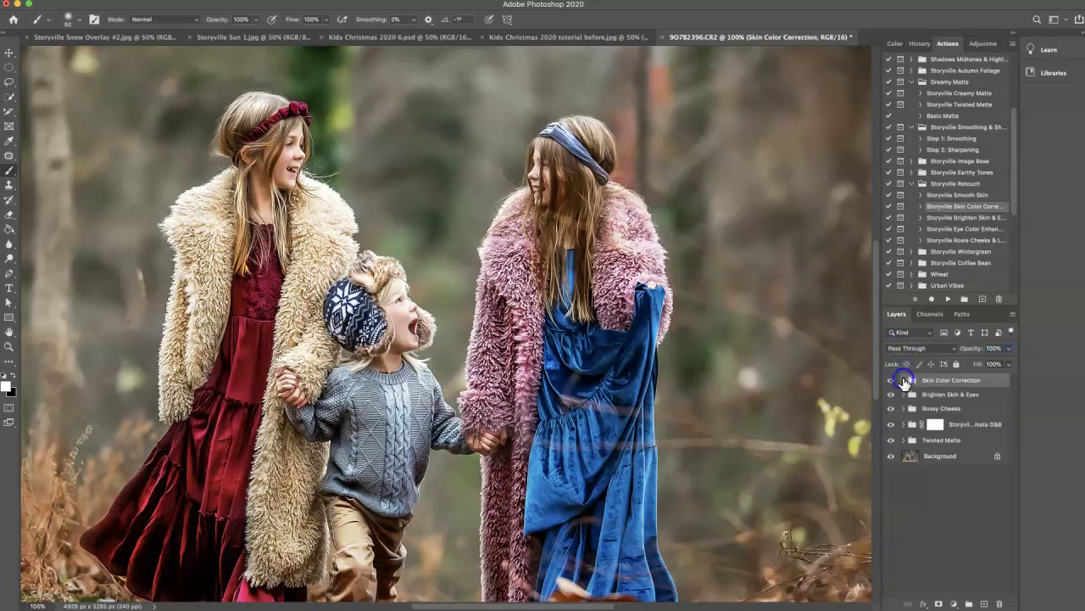
{"action": "key", "text": "super+minus"}
{"action": "key", "text": "super+minus"}
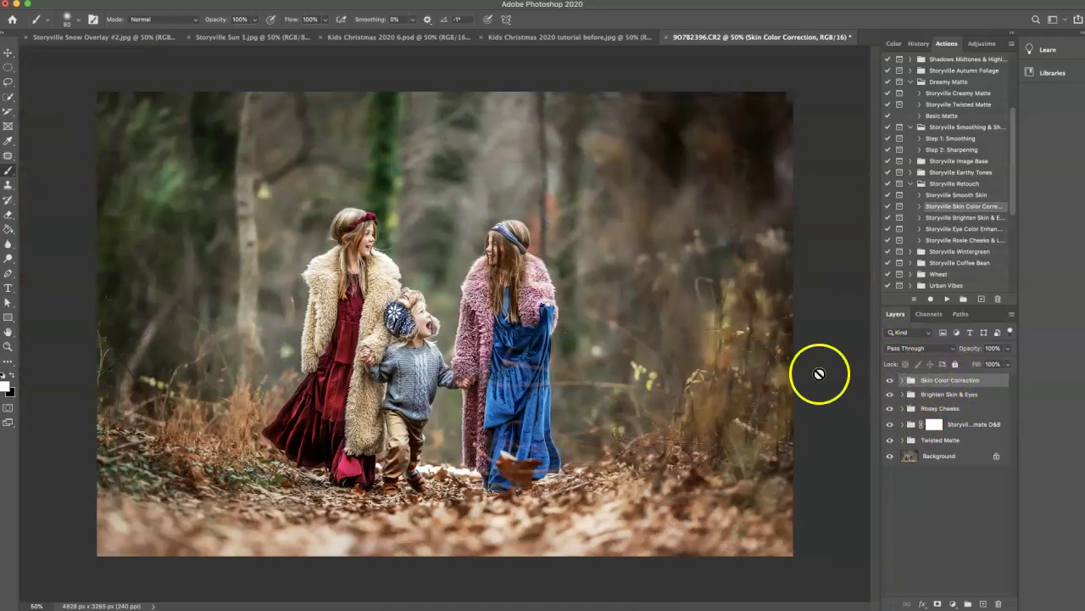
Paint white on the Burn 1 mask in the D&B Skin & Hair group over the boy's chin.
{"action": "left_click", "coordinate": [911, 425]}
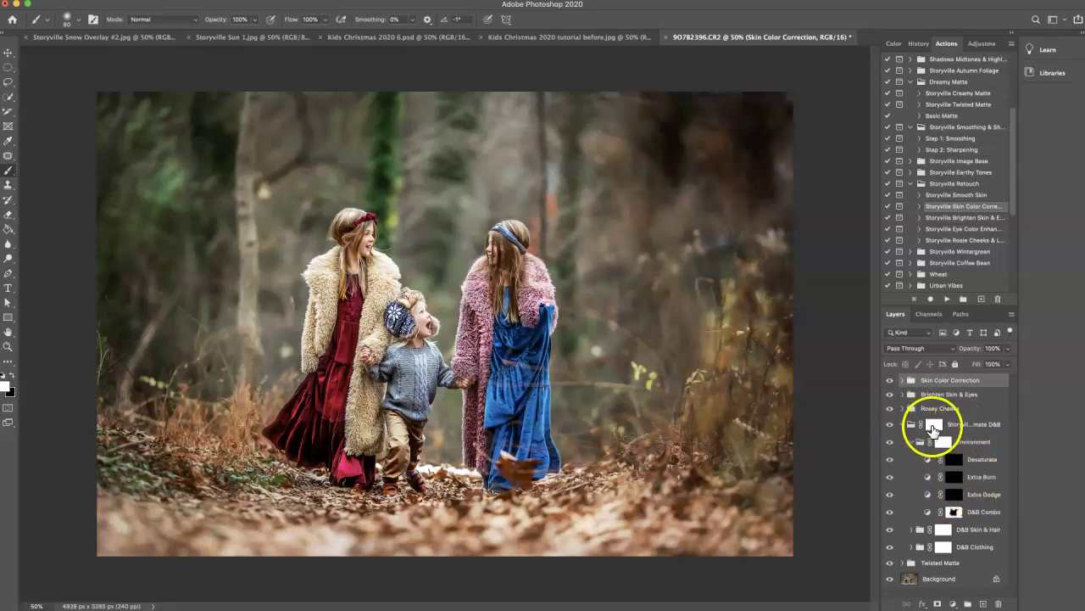
{"action": "left_click", "coordinate": [911, 441]}
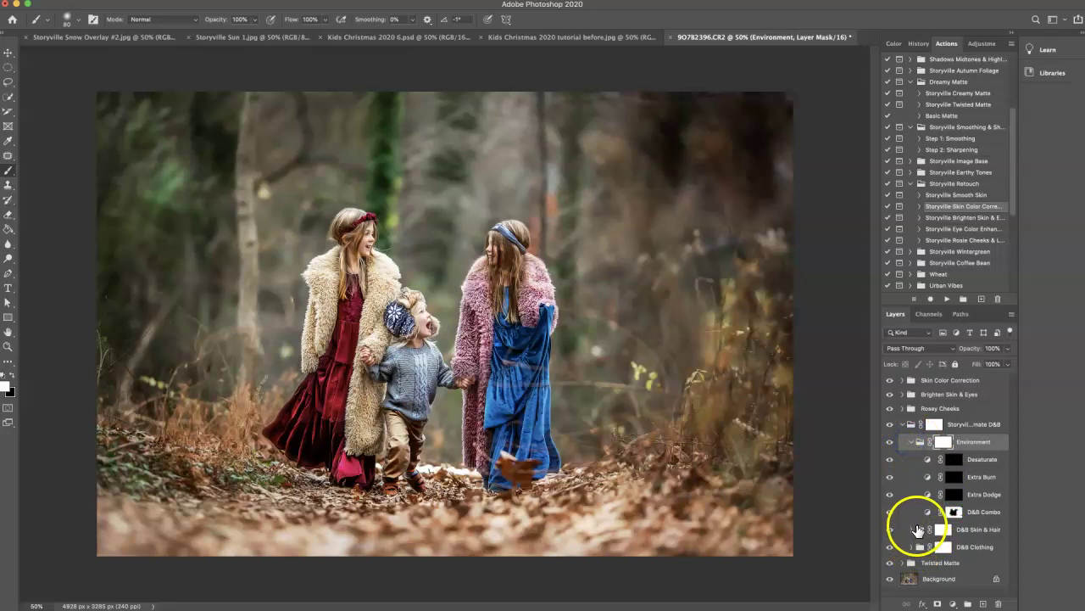
{"action": "left_click", "coordinate": [919, 531]}
{"action": "left_click", "coordinate": [914, 530]}
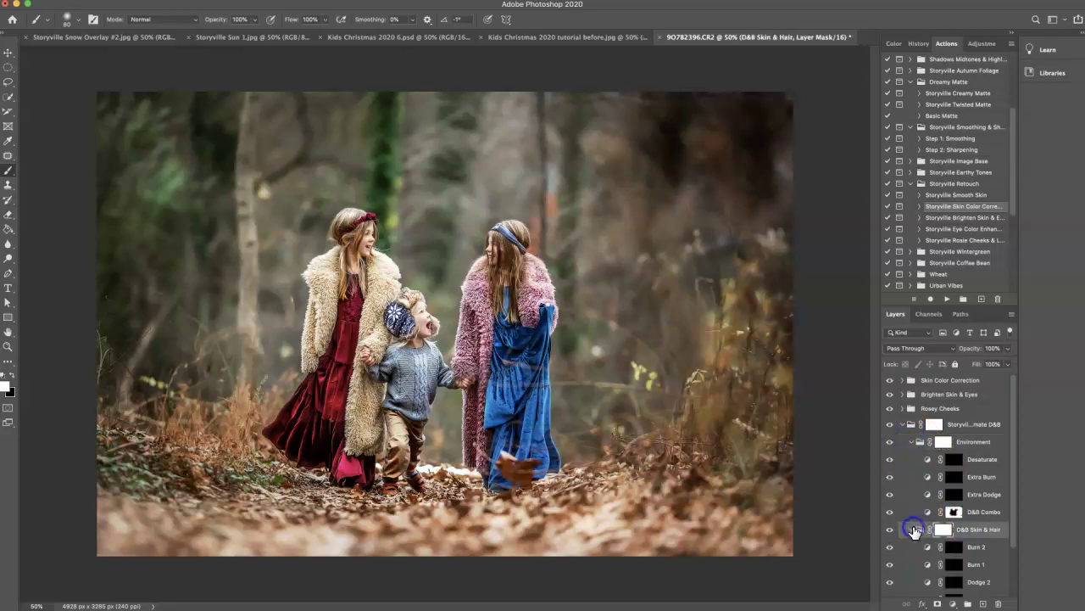
{"action": "left_click", "coordinate": [969, 563]}
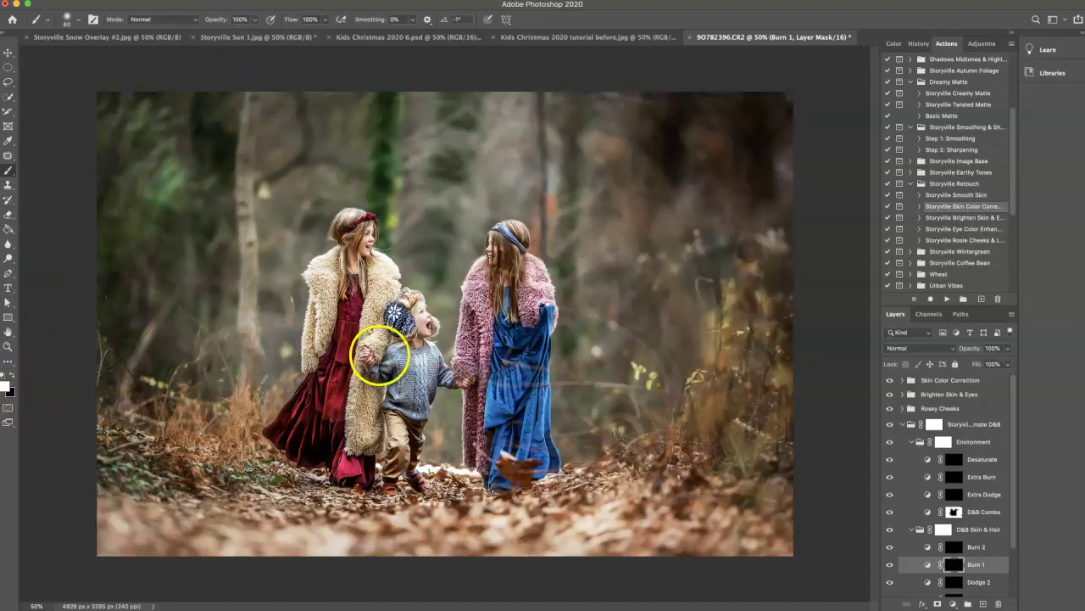
{"action": "scroll", "coordinate": [405, 325], "scroll_direction": "up", "scroll_amount": 1}
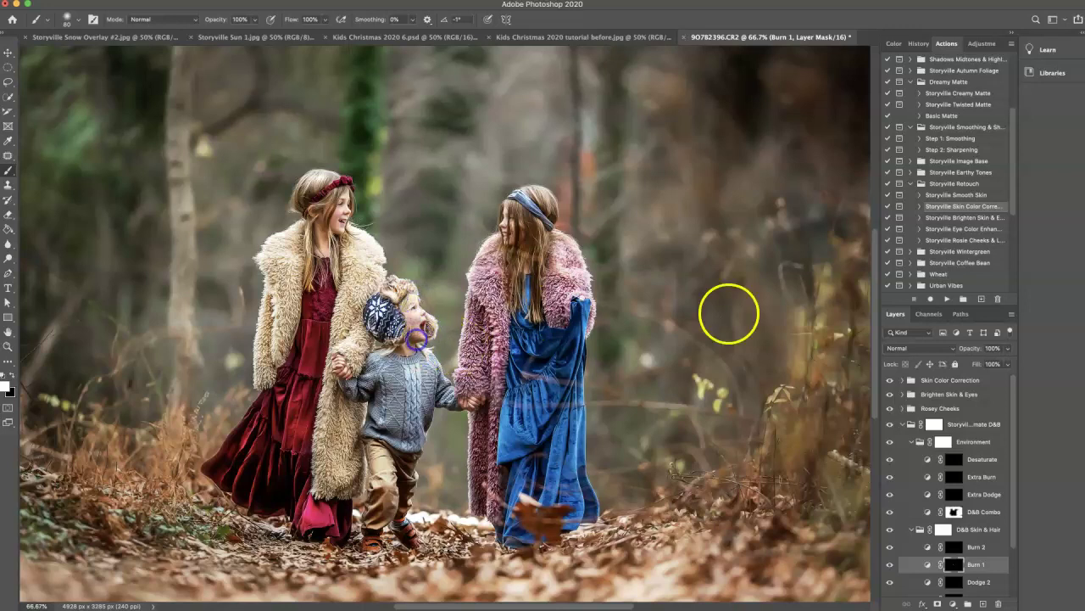
{"action": "left_click", "coordinate": [888, 563]}
Collapse the Ultimate D&B group and make the Skin Color Correction group active.
{"action": "left_click", "coordinate": [908, 442]}
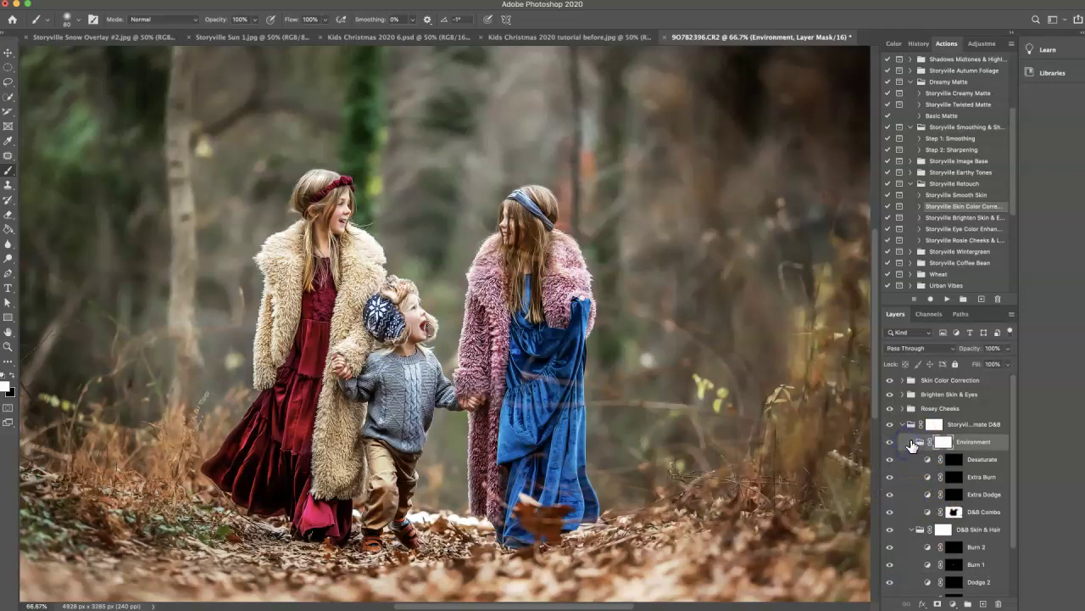
{"action": "left_click", "coordinate": [906, 427]}
{"action": "left_click", "coordinate": [904, 425]}
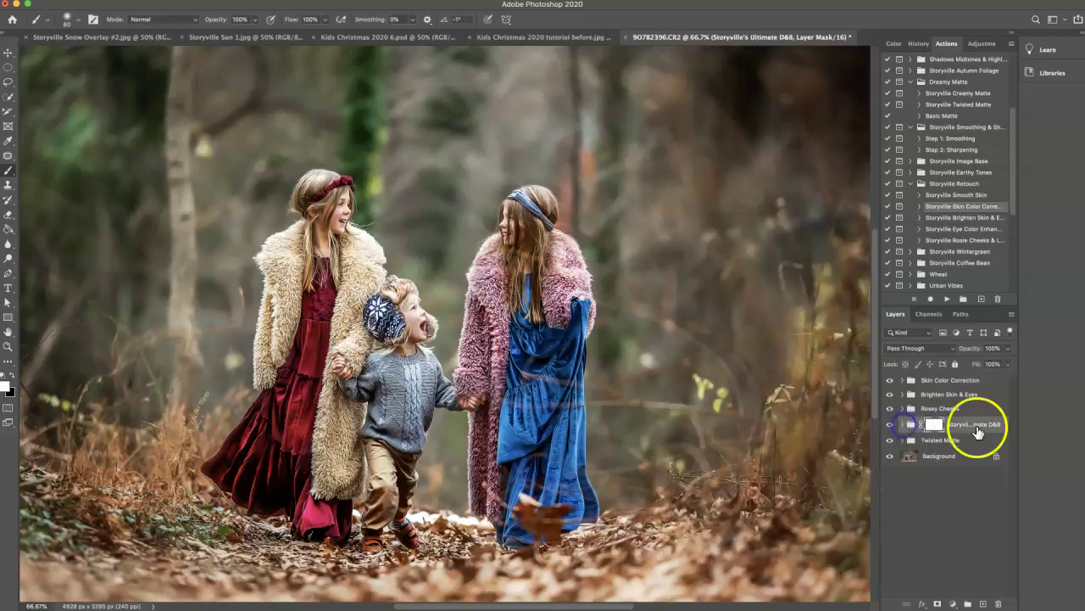
{"action": "left_click", "coordinate": [925, 379]}
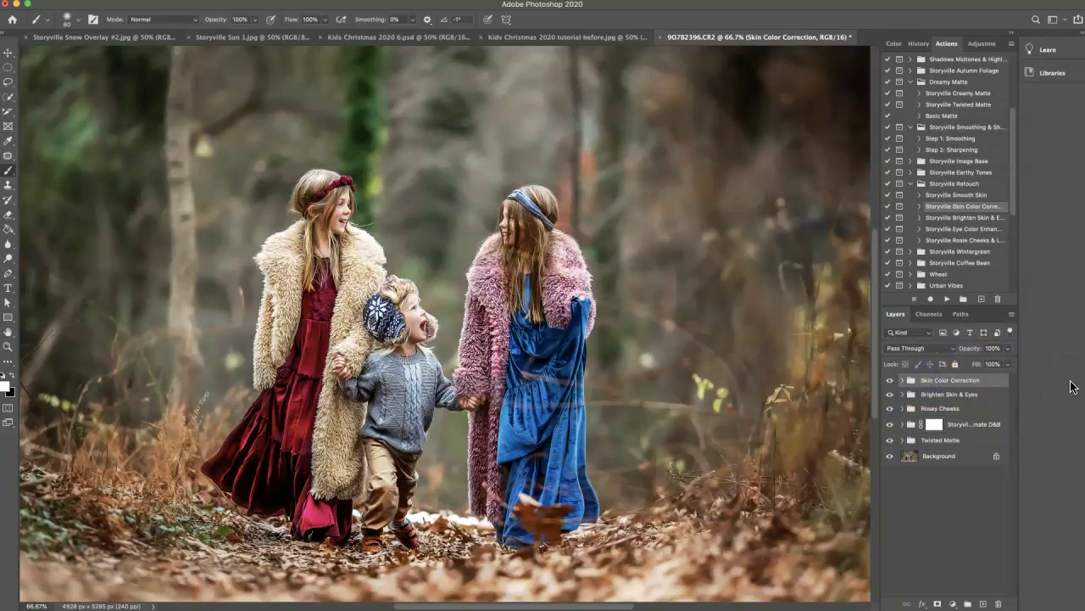
{"action": "key", "text": "super+minus"}
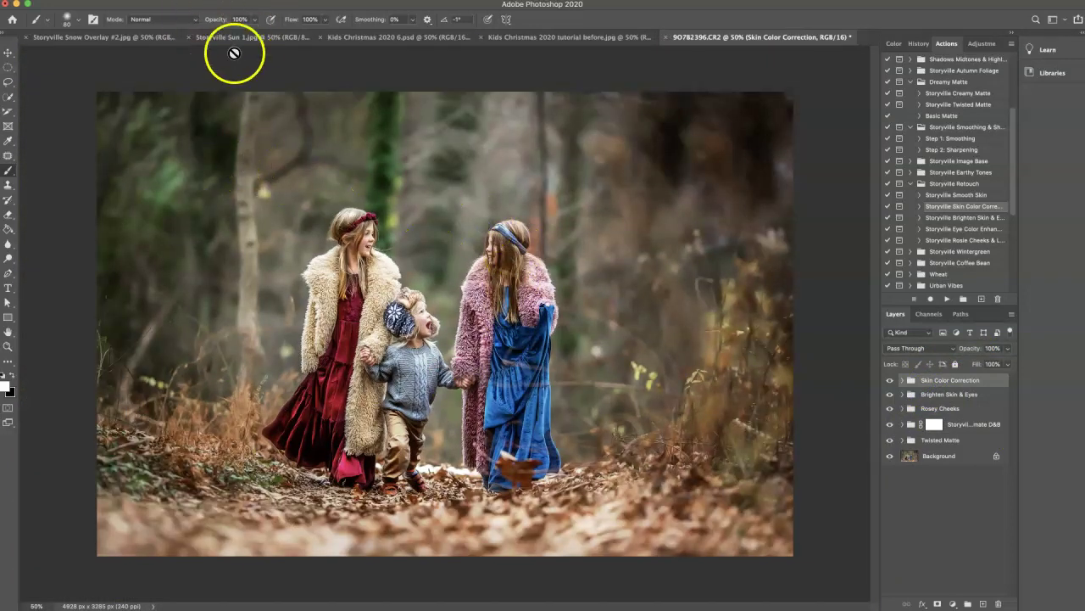
Paste the Storyville Sun 1 overlay into the woodland photo as the uppermost layer and set its blend mode to Screen.
{"action": "left_click", "coordinate": [246, 38]}
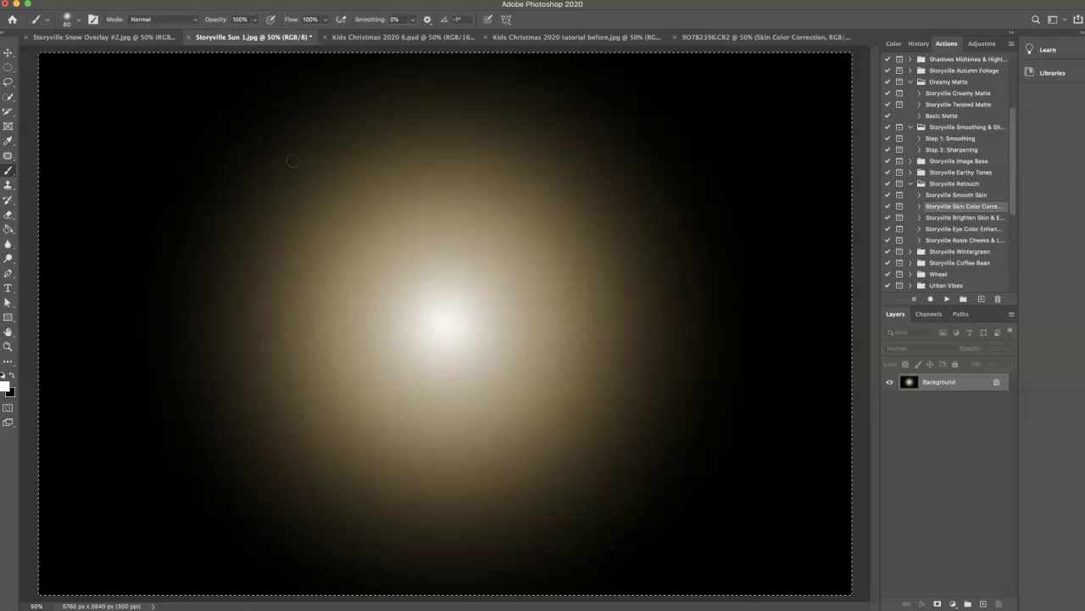
{"action": "left_click", "coordinate": [746, 38]}
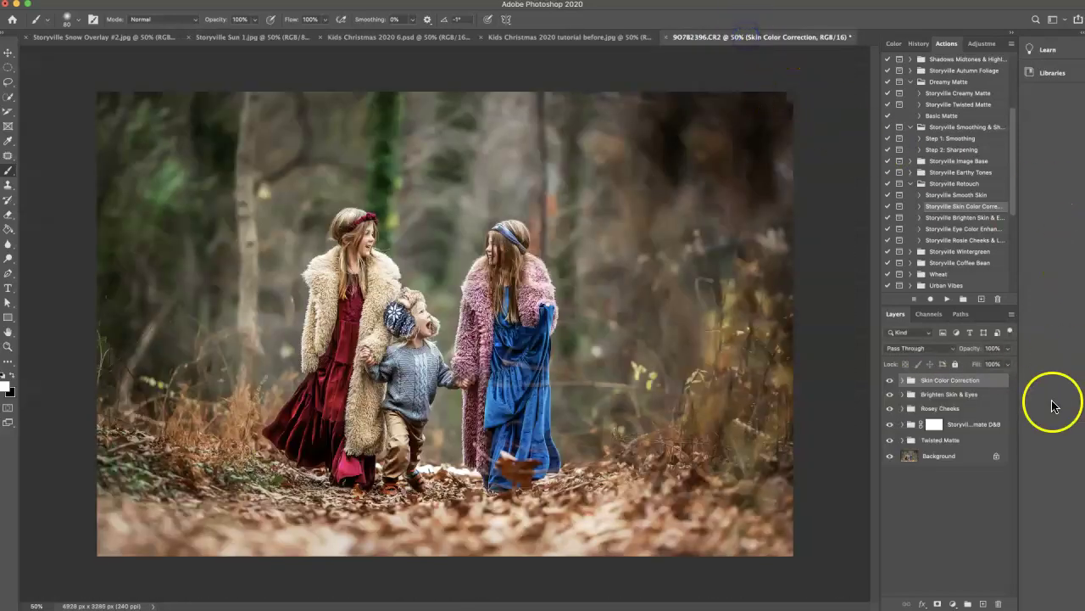
{"action": "key", "text": "ctrl+v"}
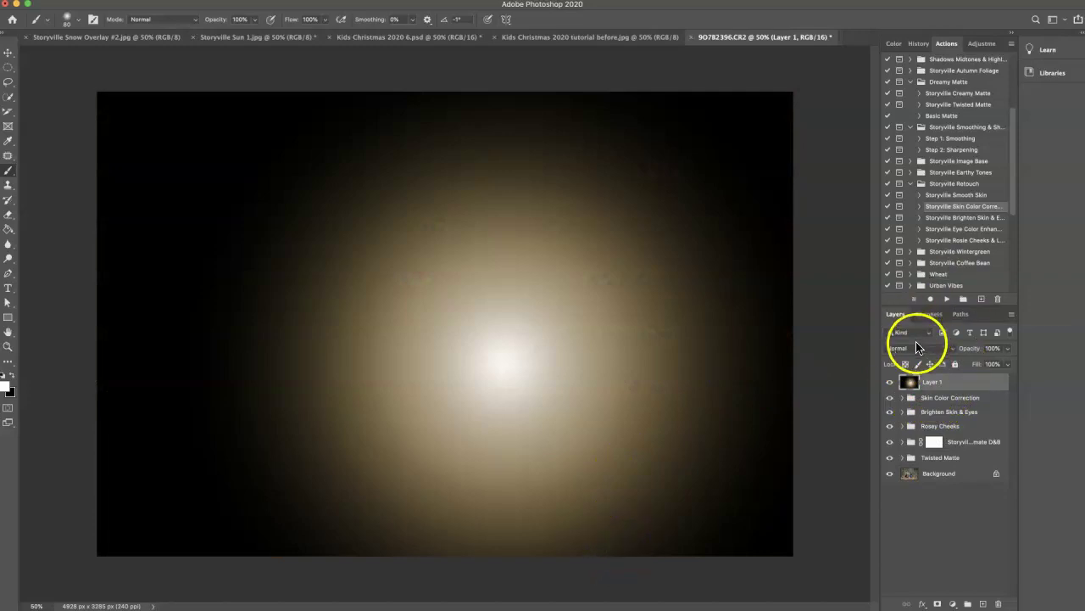
{"action": "left_click", "coordinate": [916, 347]}
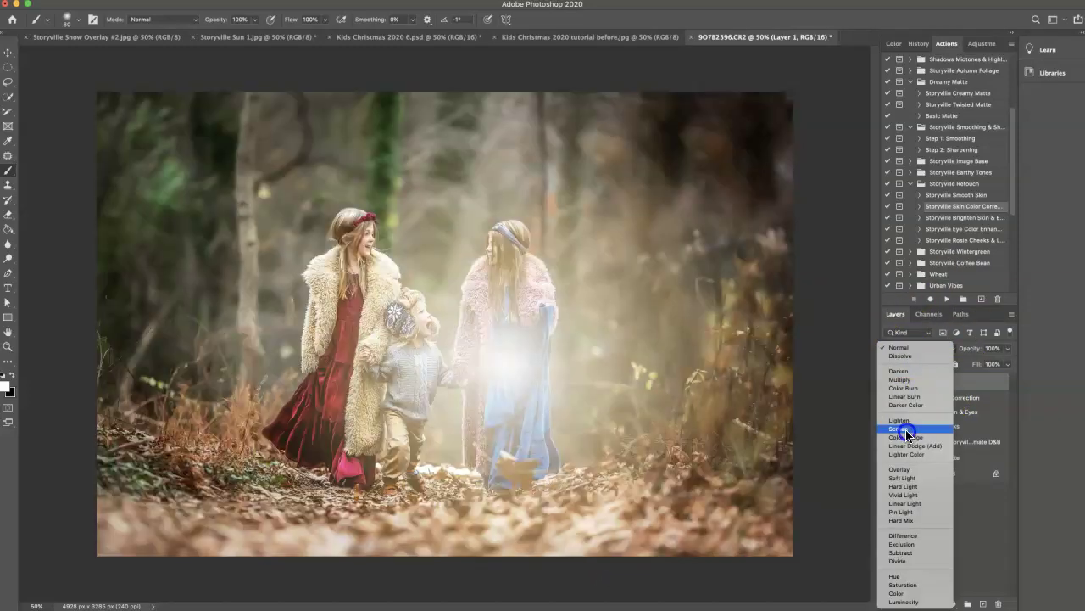
Transform the sun overlay so its glow sits at the photo's upper centre, stretched to about 110% width and 119% height.
{"action": "key", "text": "ctrl+t"}
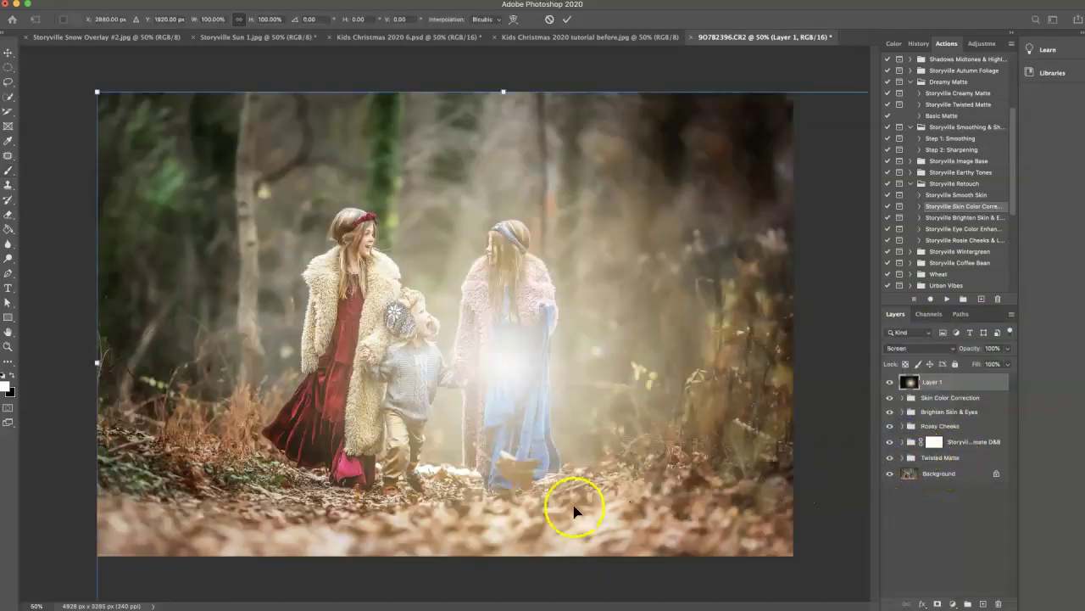
{"action": "left_click_drag", "start_coordinate": [639, 466], "coordinate": [581, 153]}
{"action": "left_click", "coordinate": [436, 333]}
{"action": "left_click_drag", "start_coordinate": [444, 320], "coordinate": [412, 422]}
{"action": "left_click_drag", "start_coordinate": [849, 100], "coordinate": [931, 98]}
{"action": "left_click_drag", "start_coordinate": [656, 222], "coordinate": [636, 178]}
{"action": "left_click", "coordinate": [933, 378]}
{"action": "left_click", "coordinate": [941, 383]}
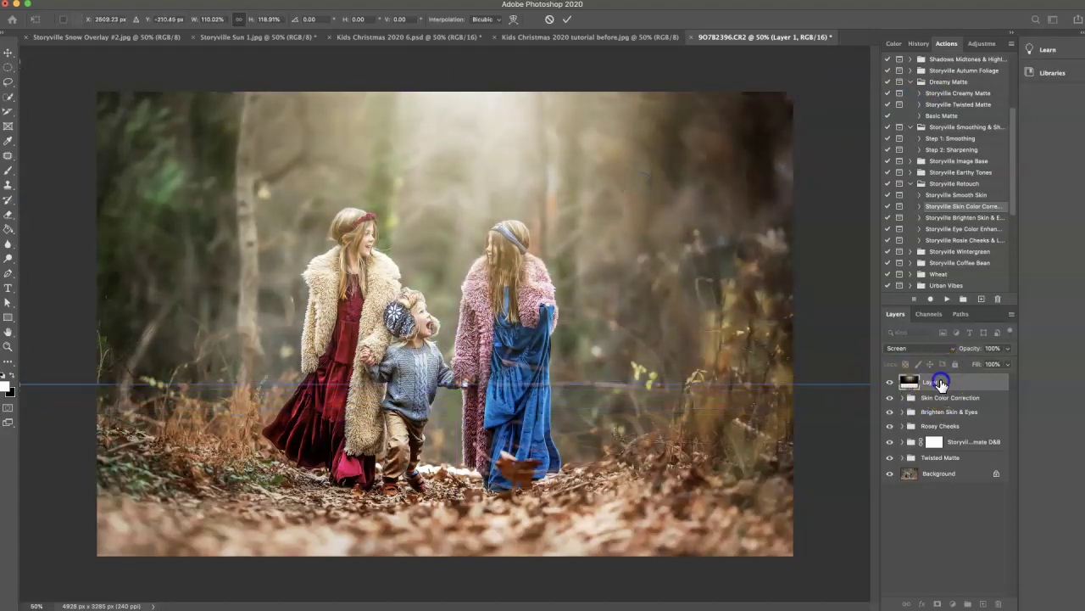
{"action": "key", "text": "Return"}
{"action": "key", "text": "b"}
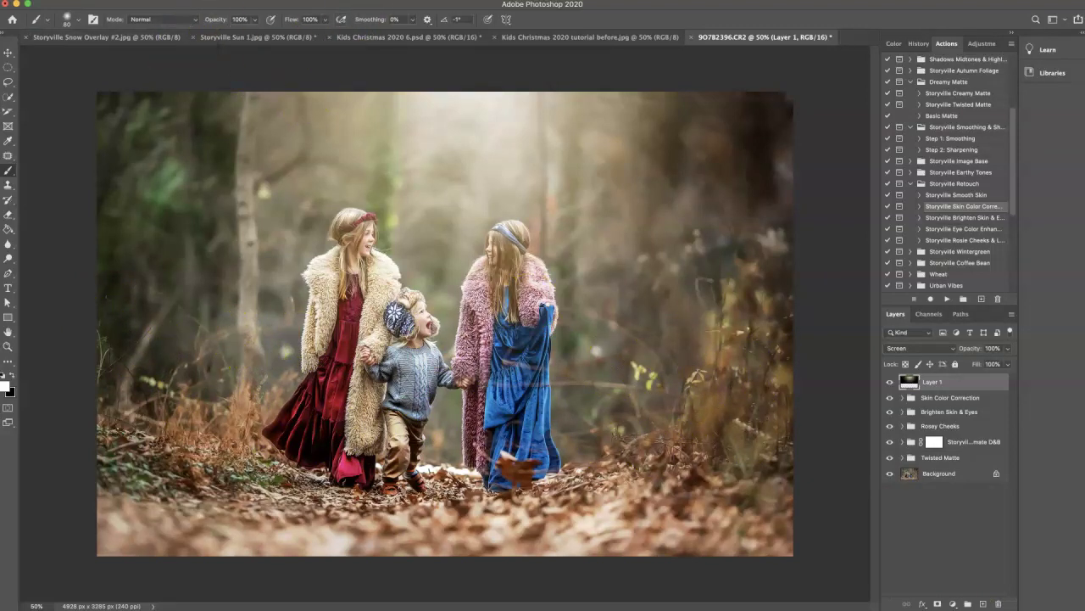
Apply a Gaussian Blur with a 41.6 pixel radius to the sun overlay.
{"action": "left_click", "coordinate": [201, 0]}
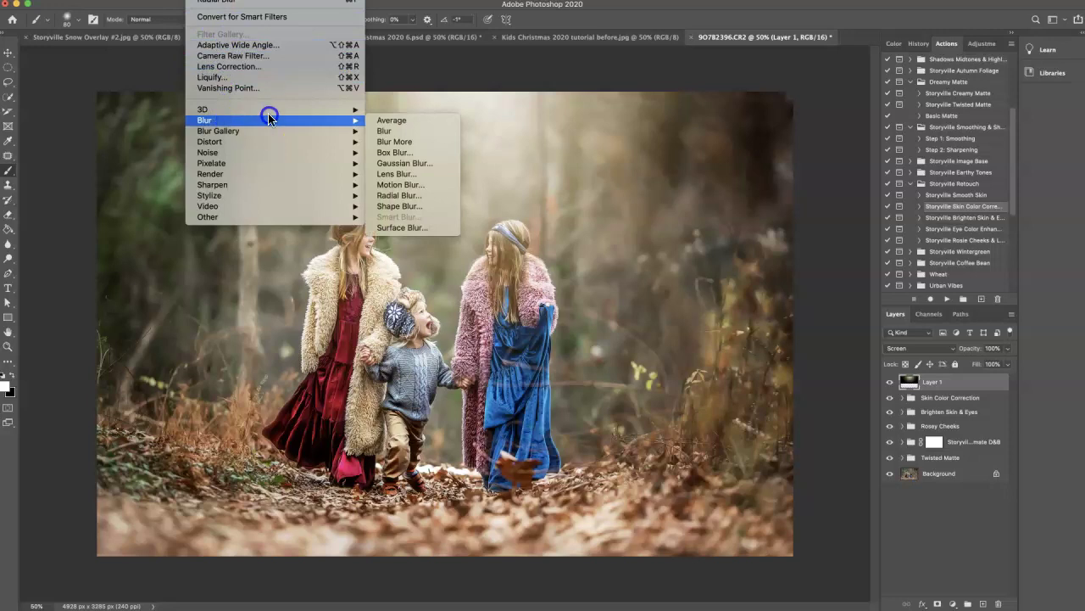
{"action": "mouse_move", "coordinate": [320, 121]}
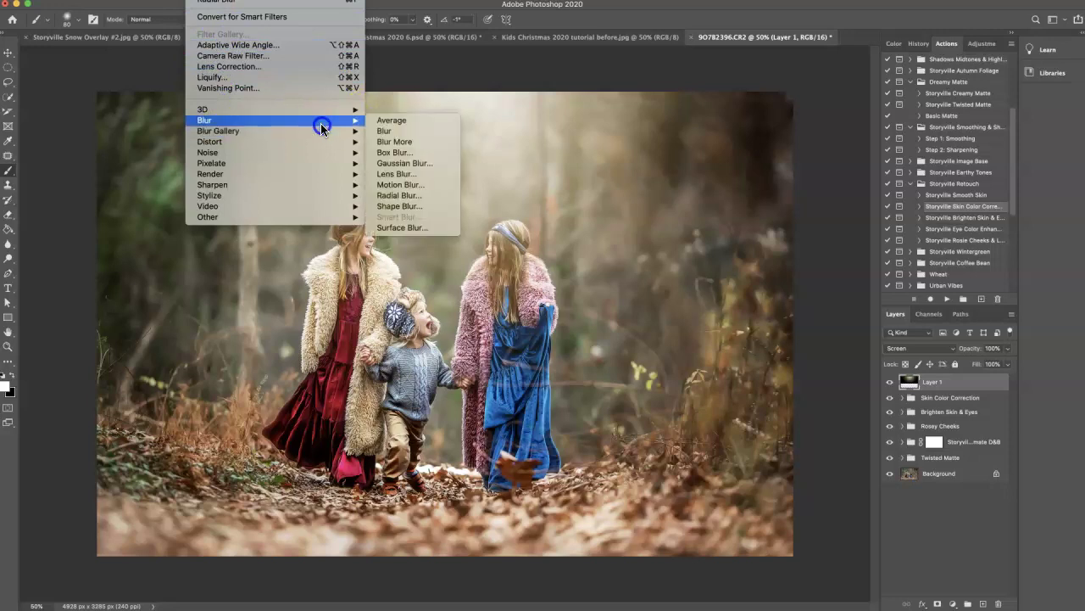
{"action": "left_click", "coordinate": [413, 163]}
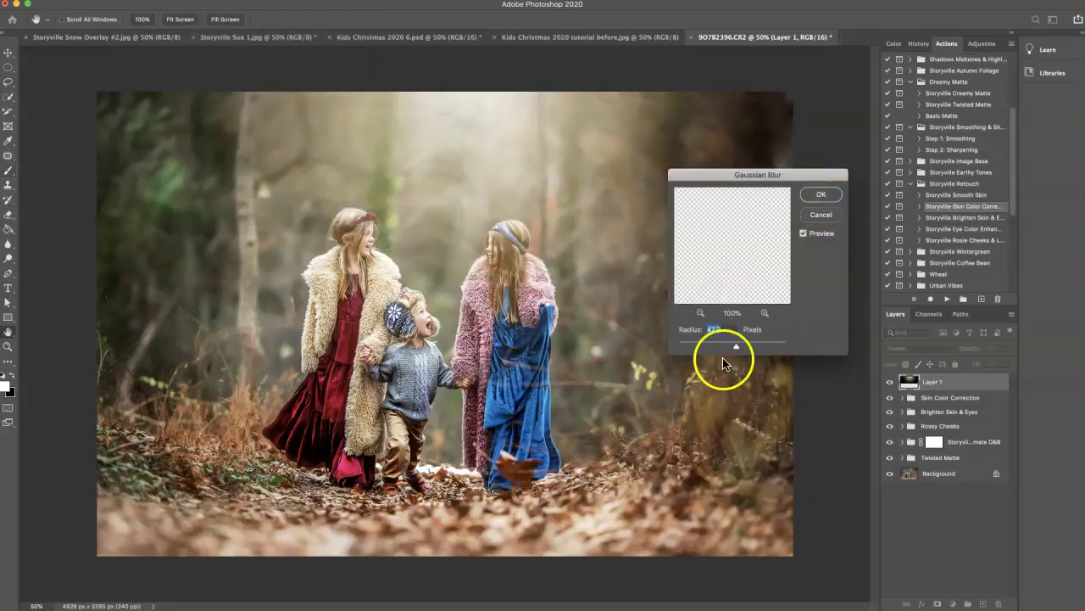
{"action": "left_click_drag", "start_coordinate": [737, 344], "coordinate": [734, 351]}
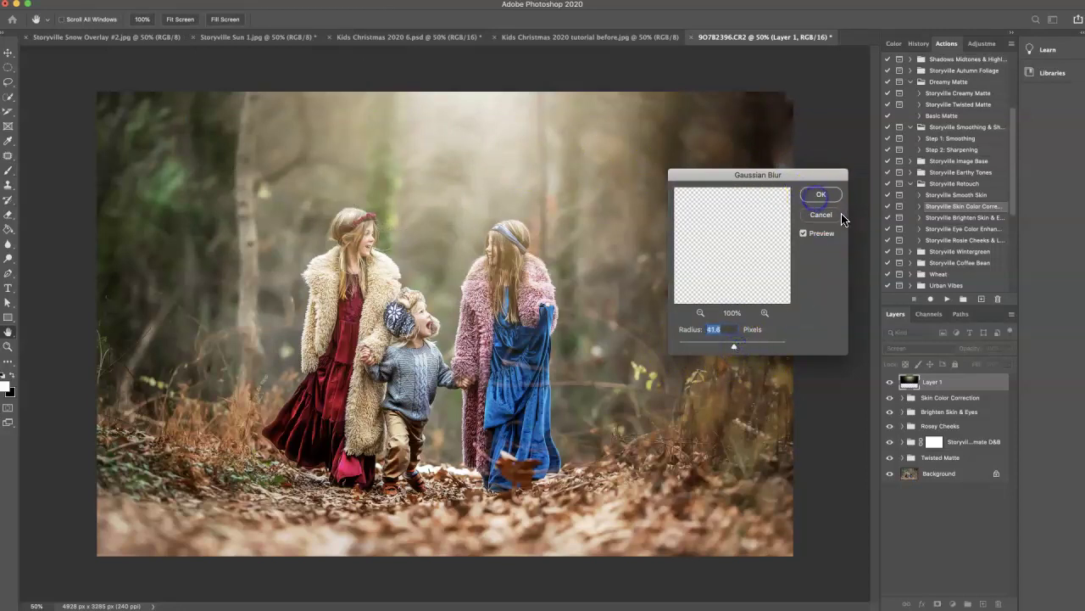
{"action": "left_click", "coordinate": [821, 194]}
{"action": "key", "text": "b"}
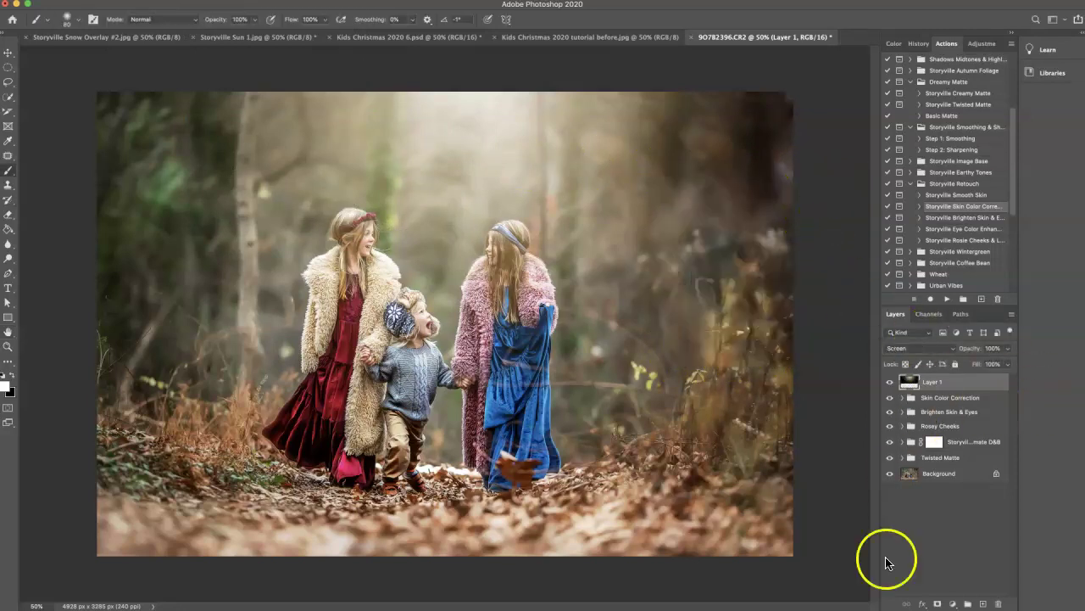
Add a layer mask to the sun overlay and paint black over the hair and face of the girl in red.
{"action": "left_click", "coordinate": [937, 603]}
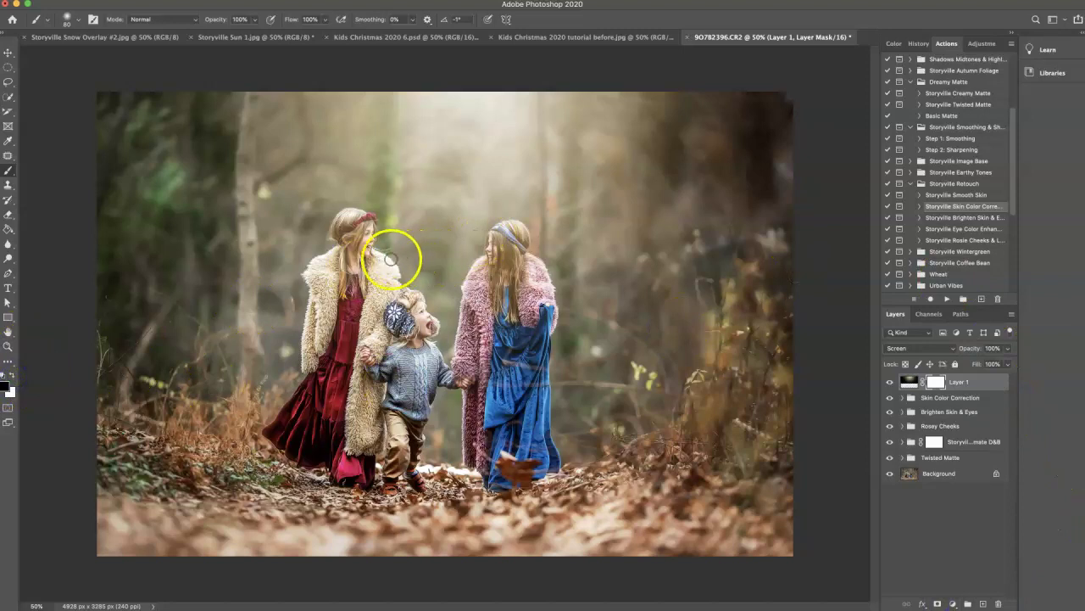
{"action": "key", "text": "super+equal"}
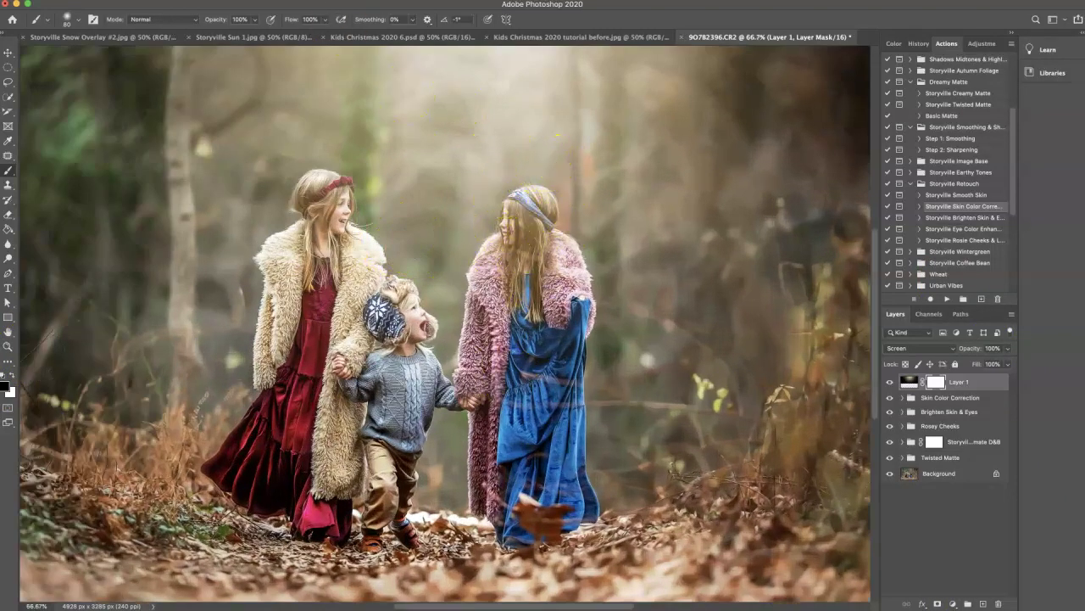
{"action": "key", "text": "bracketright"}
{"action": "key", "text": "bracketright"}
{"action": "key", "text": "bracketright"}
{"action": "key", "text": "bracketright"}
{"action": "key", "text": "bracketright"}
{"action": "key", "text": "bracketright"}
{"action": "key", "text": "bracketright"}
{"action": "key", "text": "bracketright"}
{"action": "key", "text": "bracketright"}
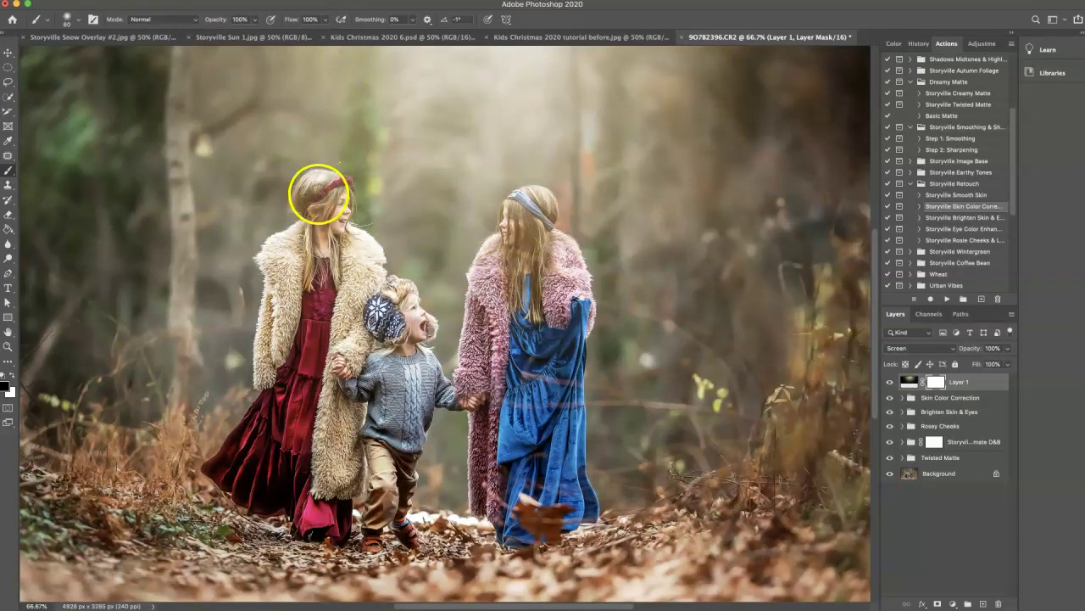
{"action": "left_click_drag", "start_coordinate": [317, 193], "coordinate": [316, 196]}
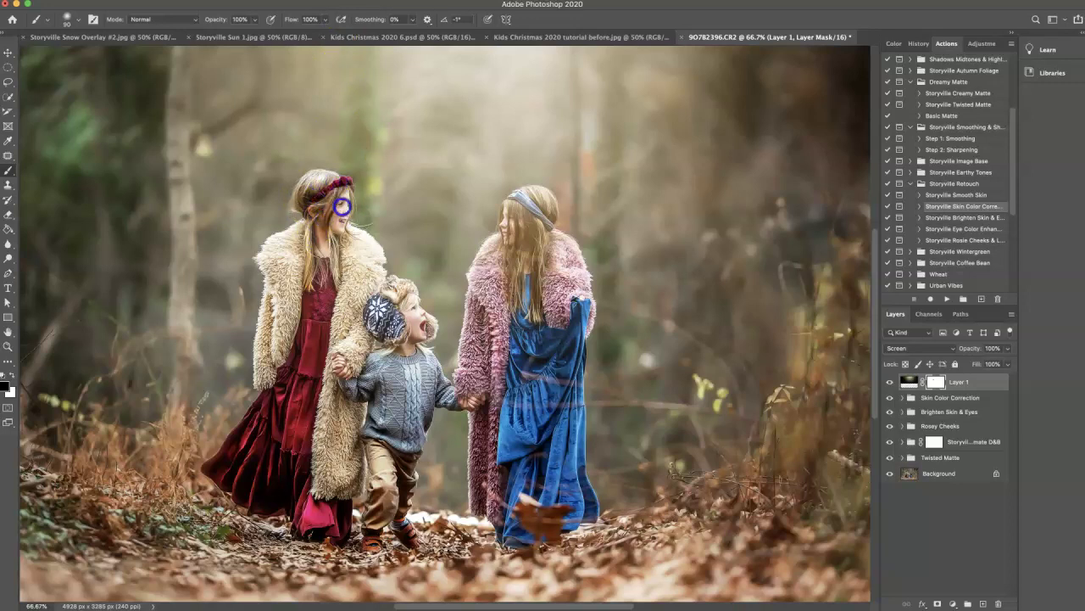
{"action": "left_click_drag", "start_coordinate": [338, 207], "coordinate": [339, 206]}
Reduce the brush size to 70 and paint black on the sun overlay's mask over the boy's hat and head.
{"action": "key", "text": "x"}
{"action": "key", "text": "bracketleft"}
{"action": "key", "text": "bracketleft"}
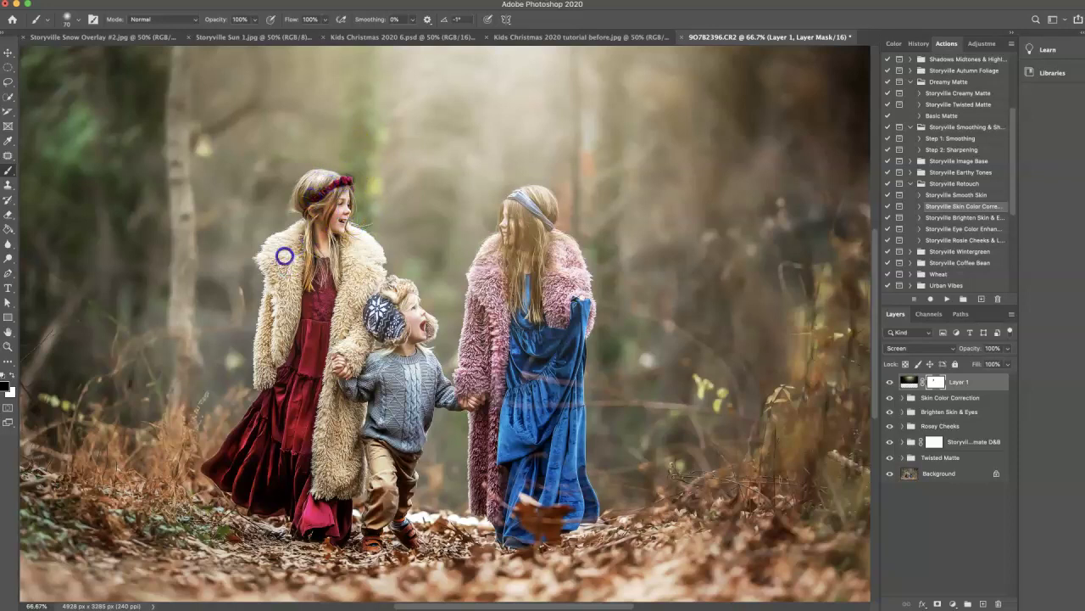
{"action": "left_click_drag", "start_coordinate": [390, 306], "coordinate": [400, 301]}
{"action": "left_click", "coordinate": [471, 273]}
Paint black on the sun overlay's mask over the hair, face and pink coat of the girl in blue.
{"action": "left_click", "coordinate": [532, 201]}
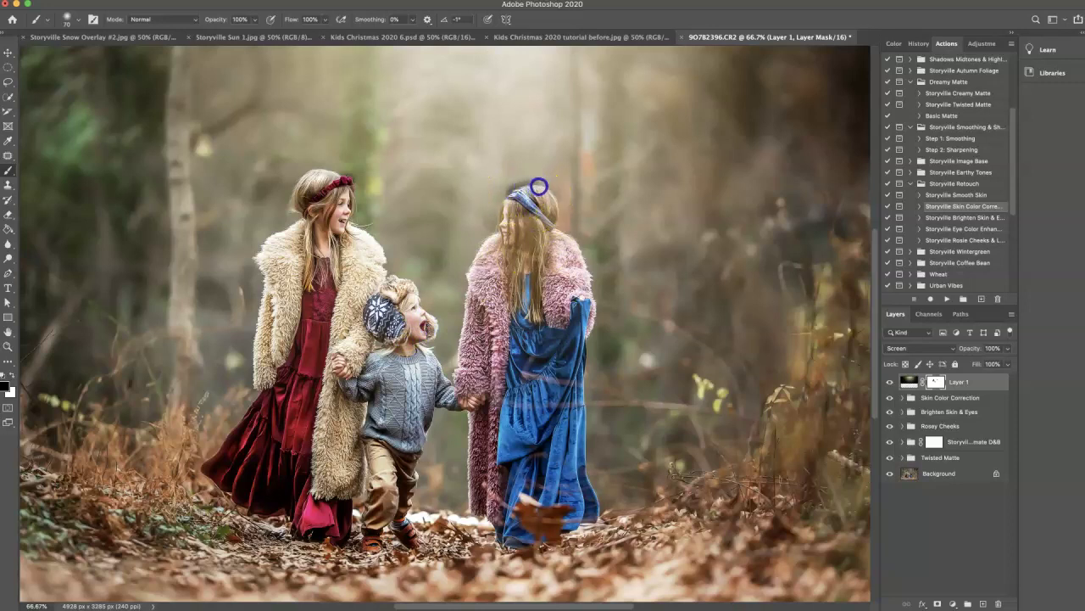
{"action": "left_click_drag", "start_coordinate": [547, 190], "coordinate": [552, 209]}
{"action": "key", "text": "super+z"}
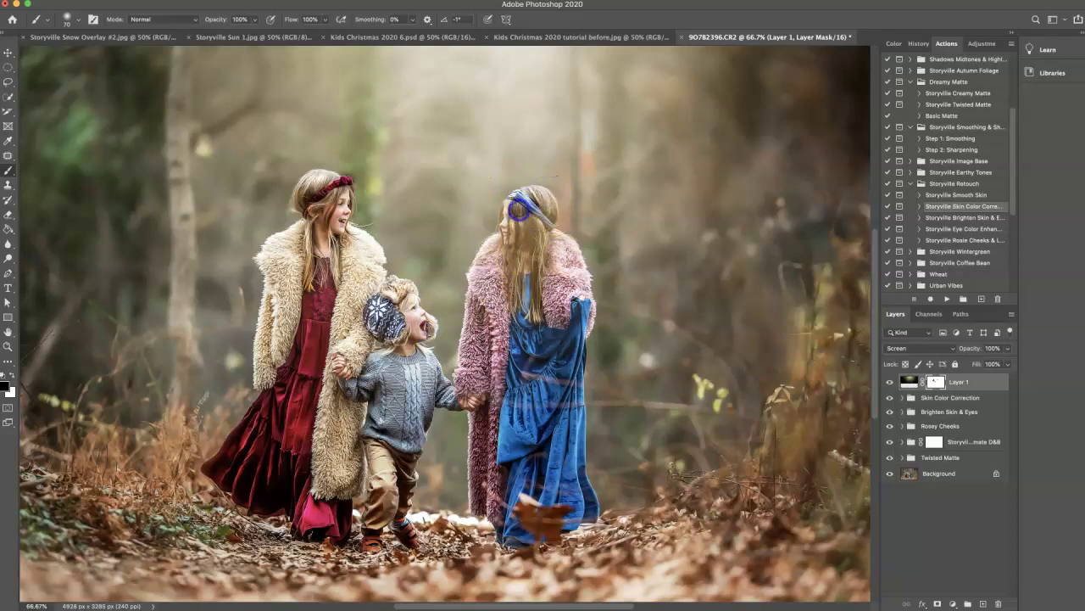
{"action": "mouse_move", "coordinate": [506, 229]}
{"action": "left_mouse_down"}
{"action": "mouse_move", "coordinate": [512, 249]}
{"action": "mouse_move", "coordinate": [534, 222]}
{"action": "left_mouse_up"}
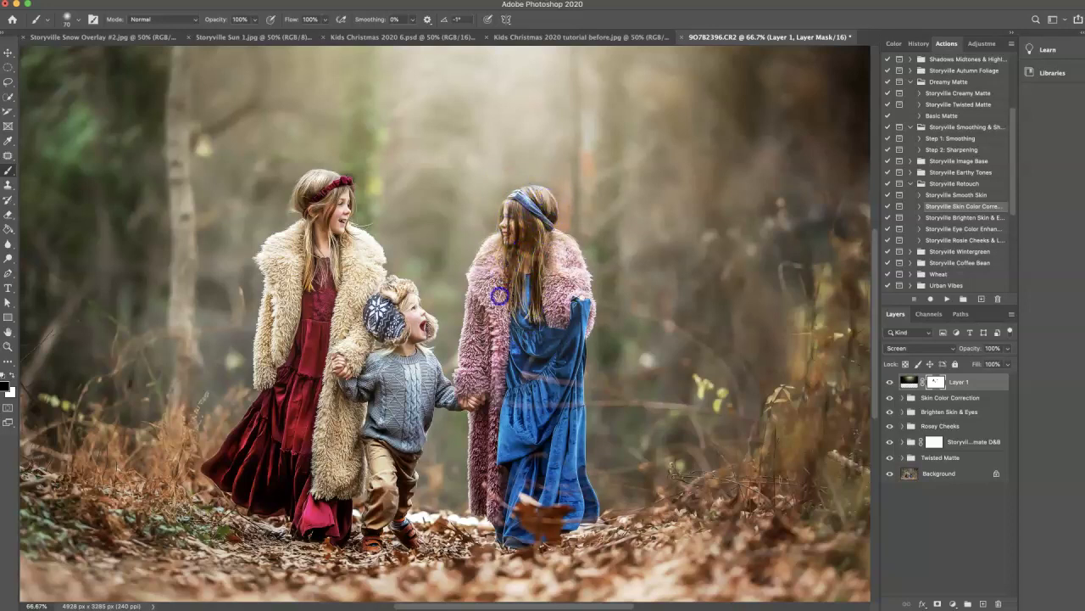
{"action": "mouse_move", "coordinate": [488, 308]}
{"action": "left_mouse_down"}
{"action": "mouse_move", "coordinate": [506, 298]}
{"action": "mouse_move", "coordinate": [515, 320]}
{"action": "mouse_move", "coordinate": [569, 268]}
{"action": "left_mouse_up"}
Refine the sun mask with white around the blue-dressed girl's shoulder and head and black on her coat, and compare the overlay on and off.
{"action": "key", "text": "x"}
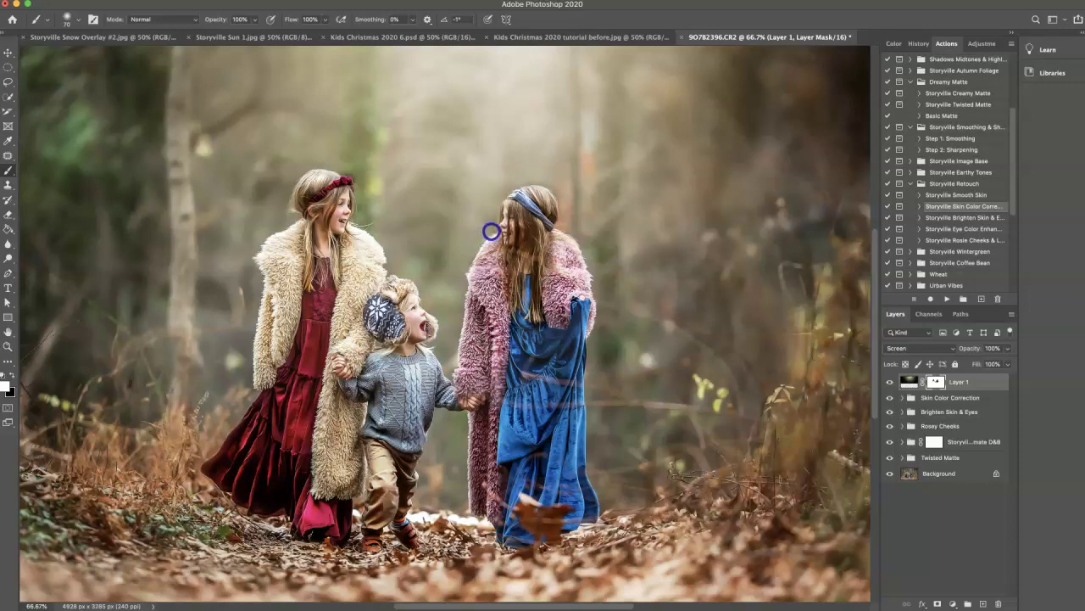
{"action": "left_click_drag", "start_coordinate": [473, 255], "coordinate": [465, 260]}
{"action": "left_click_drag", "start_coordinate": [529, 178], "coordinate": [526, 176]}
{"action": "key", "text": "x"}
{"action": "left_click_drag", "start_coordinate": [567, 277], "coordinate": [552, 289]}
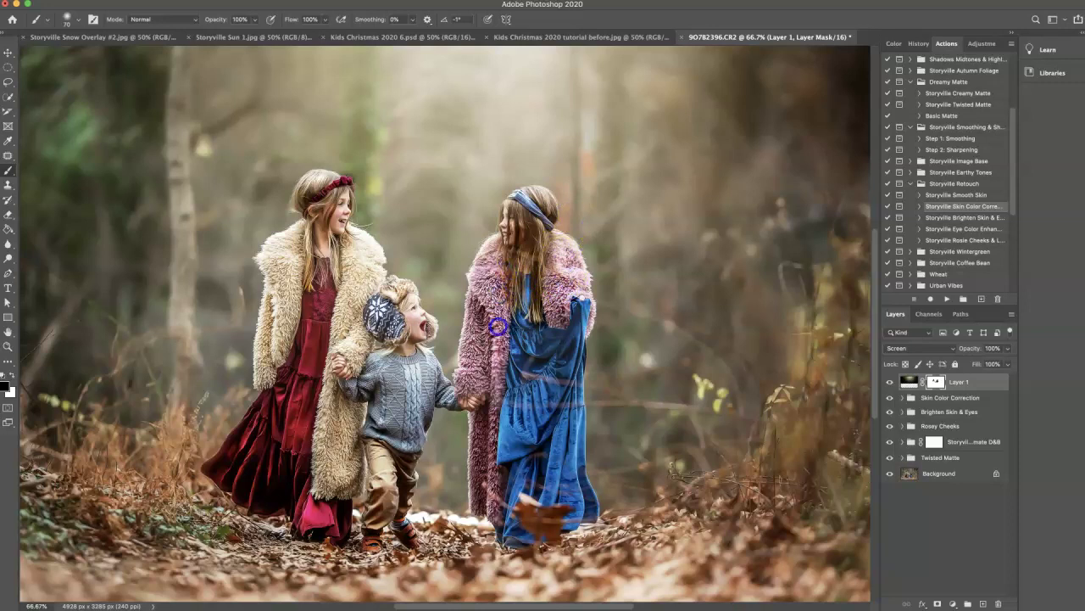
{"action": "key", "text": "super+minus"}
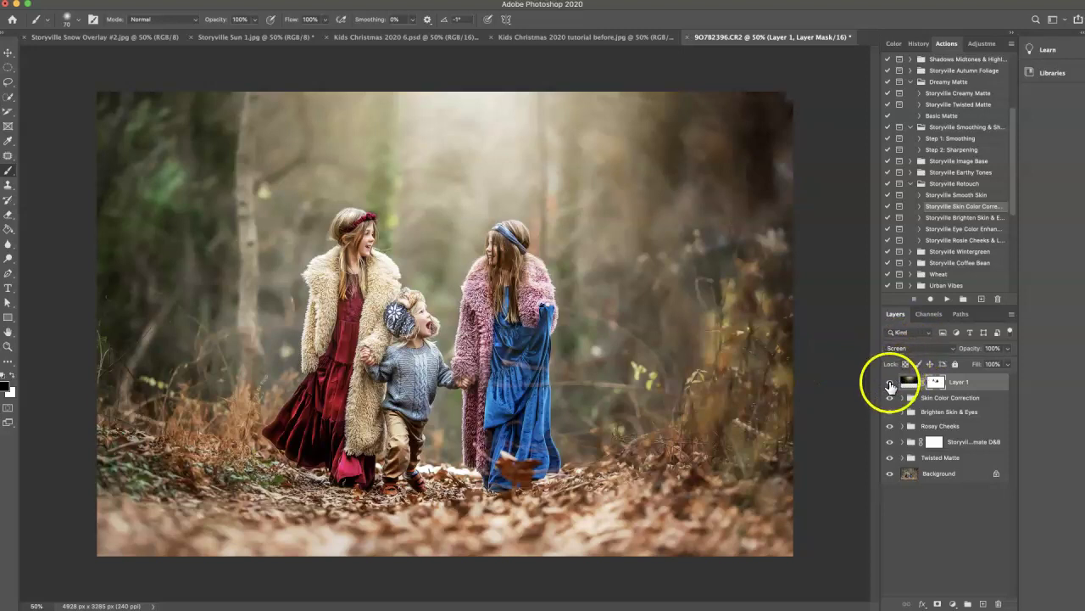
{"action": "left_click", "coordinate": [890, 385]}
{"action": "left_click", "coordinate": [890, 383]}
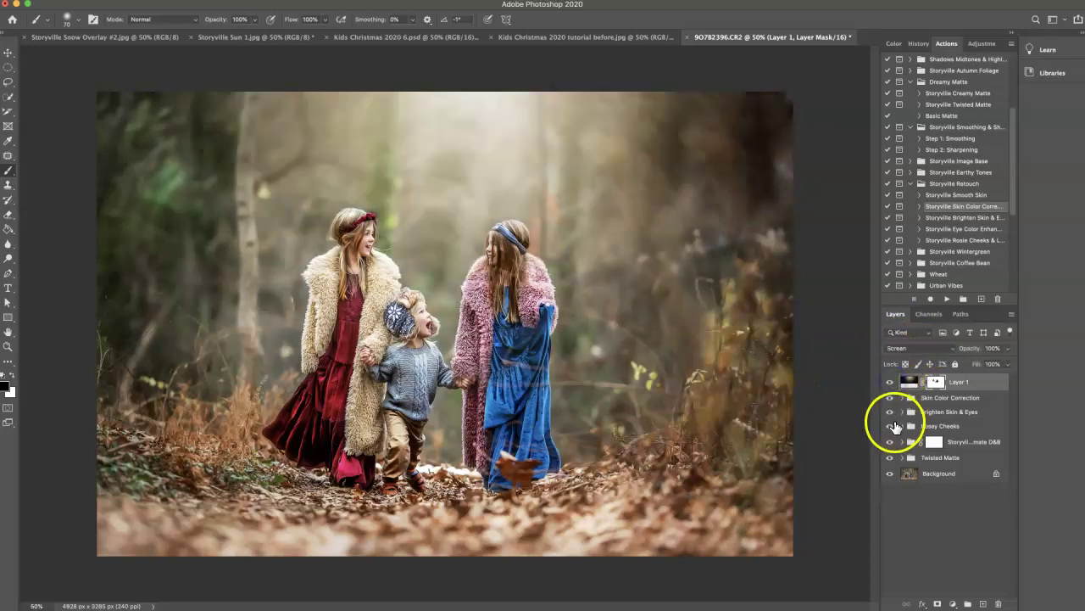
Copy Storyville Snow Overlay #2 into the woodland photo as the uppermost layer, set its blend mode to Screen and compare it on and off.
{"action": "left_click", "coordinate": [126, 36]}
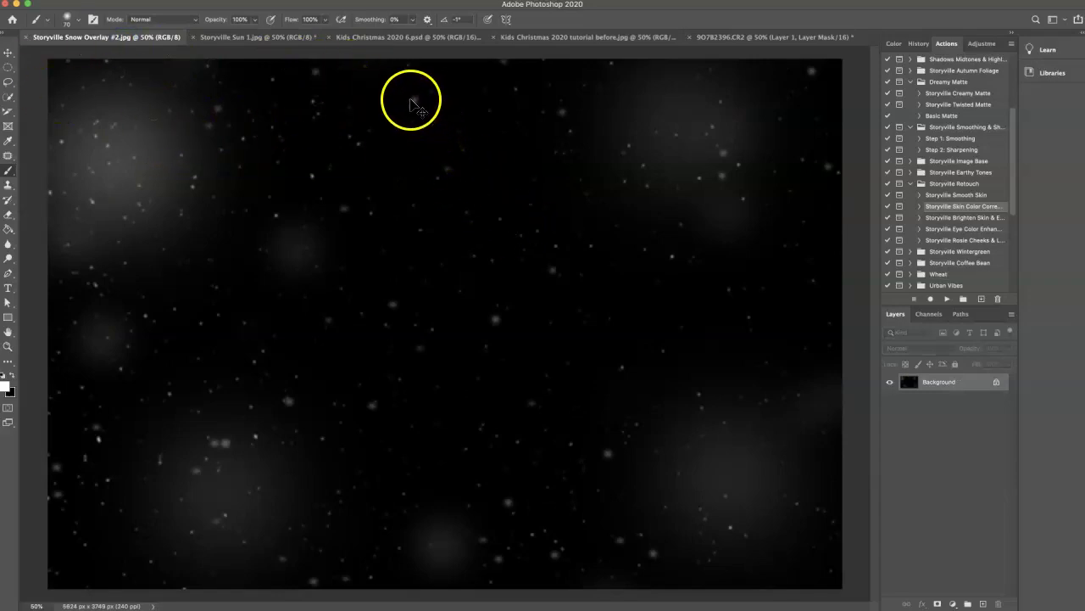
{"action": "key", "text": "super+a"}
{"action": "left_click", "coordinate": [723, 37]}
{"action": "key", "text": "super+v"}
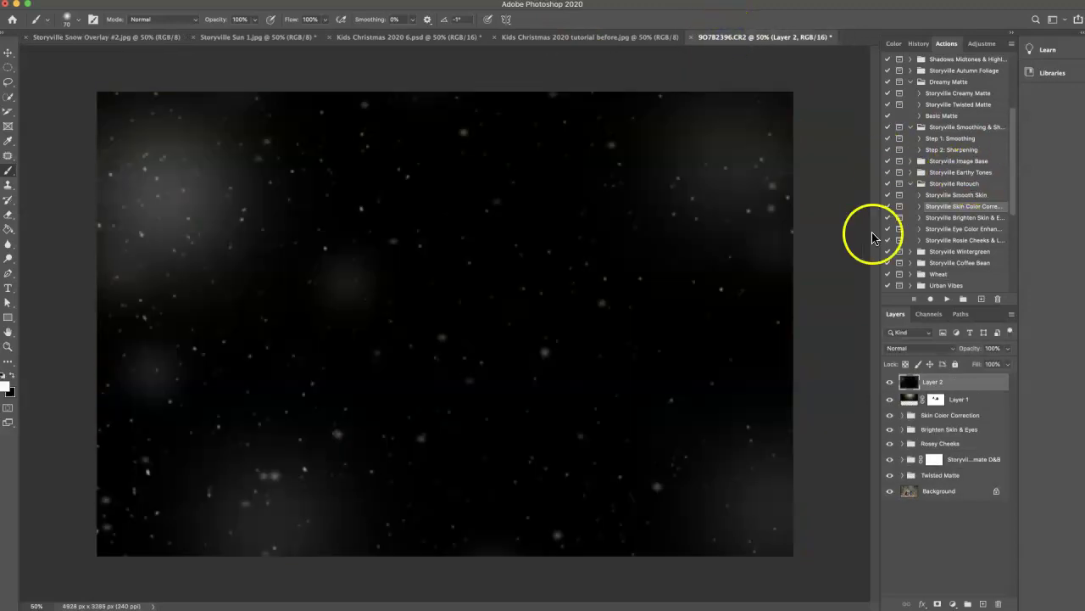
{"action": "left_click", "coordinate": [899, 347]}
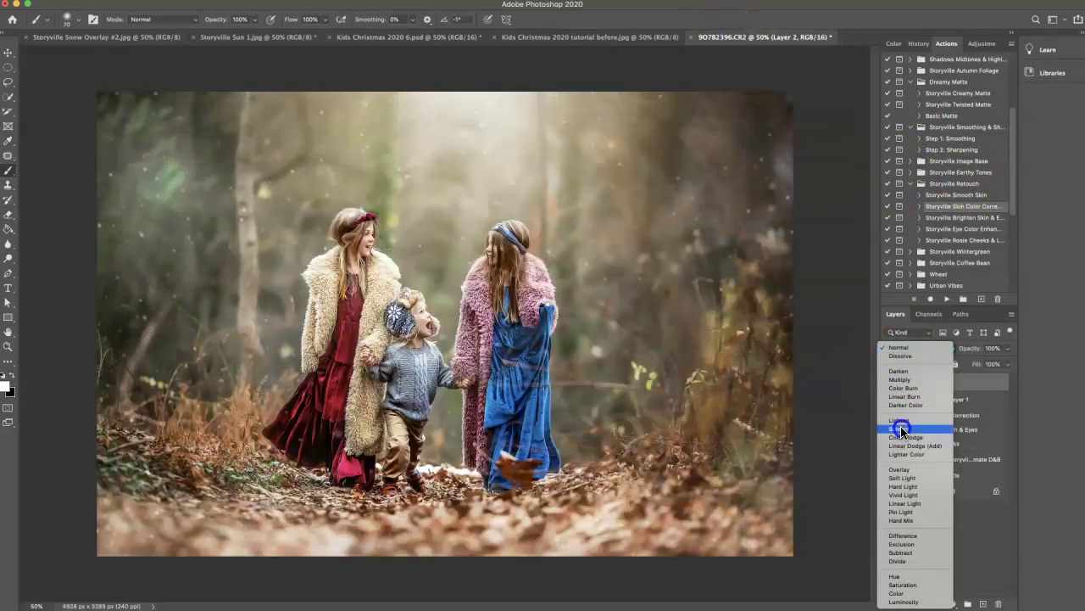
{"action": "left_click", "coordinate": [901, 428]}
{"action": "left_click", "coordinate": [890, 384]}
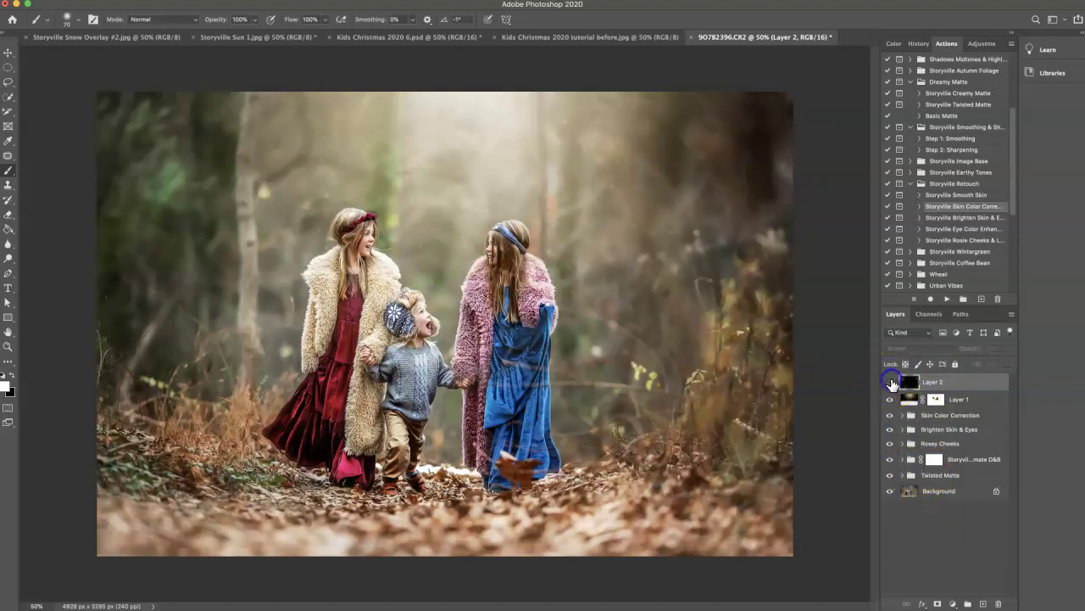
{"action": "left_click", "coordinate": [891, 384]}
{"action": "left_click_drag", "start_coordinate": [931, 383], "coordinate": [916, 388]}
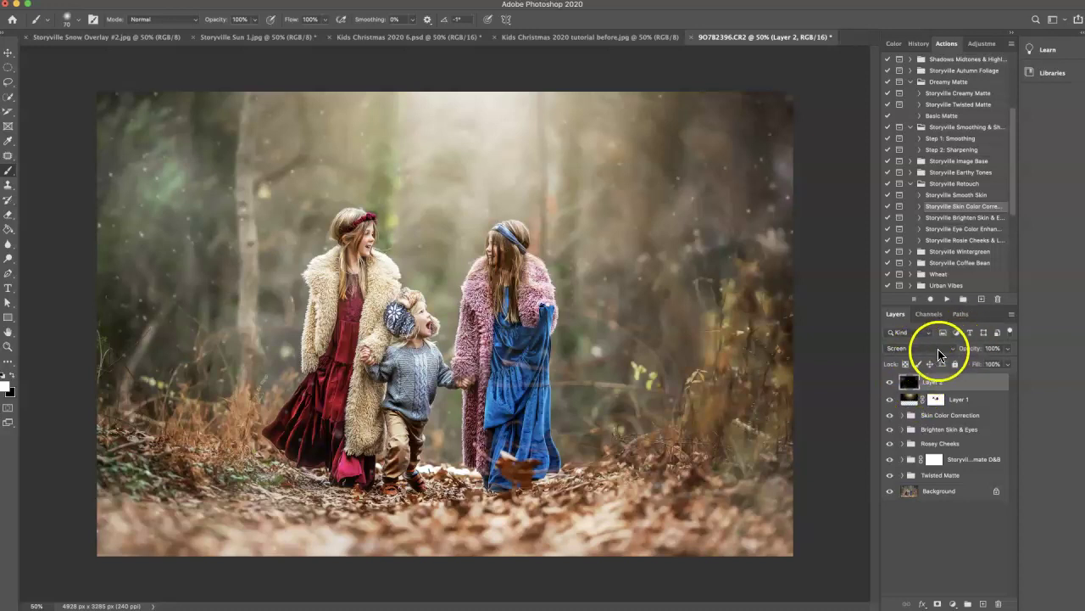
Duplicate the snow overlay, group both snow layers and add a layer mask to the group.
{"action": "key", "text": "super+j"}
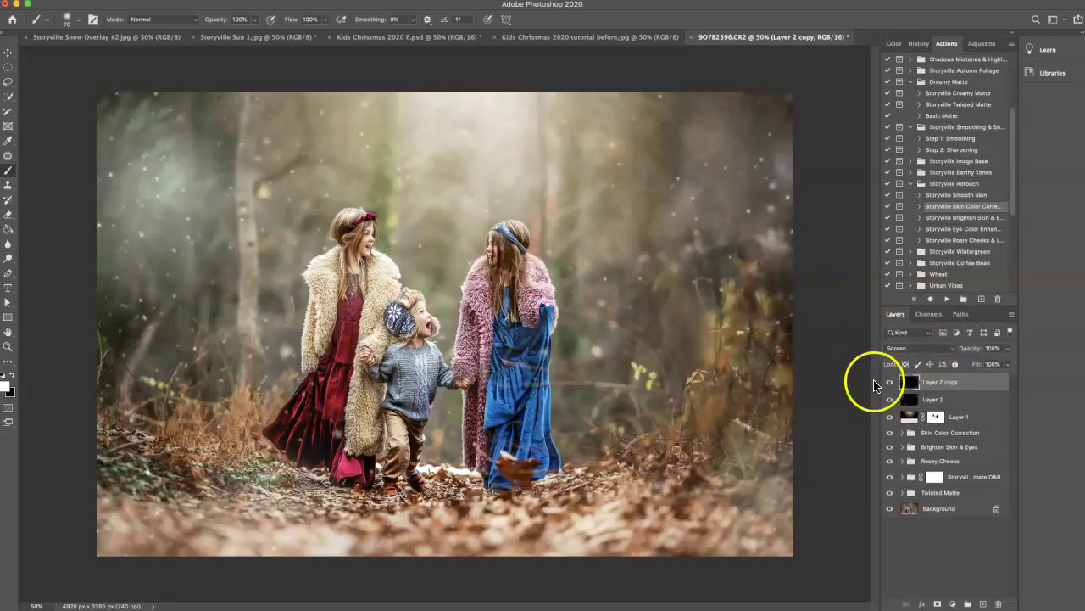
{"action": "left_click", "coordinate": [909, 399], "text": "shift"}
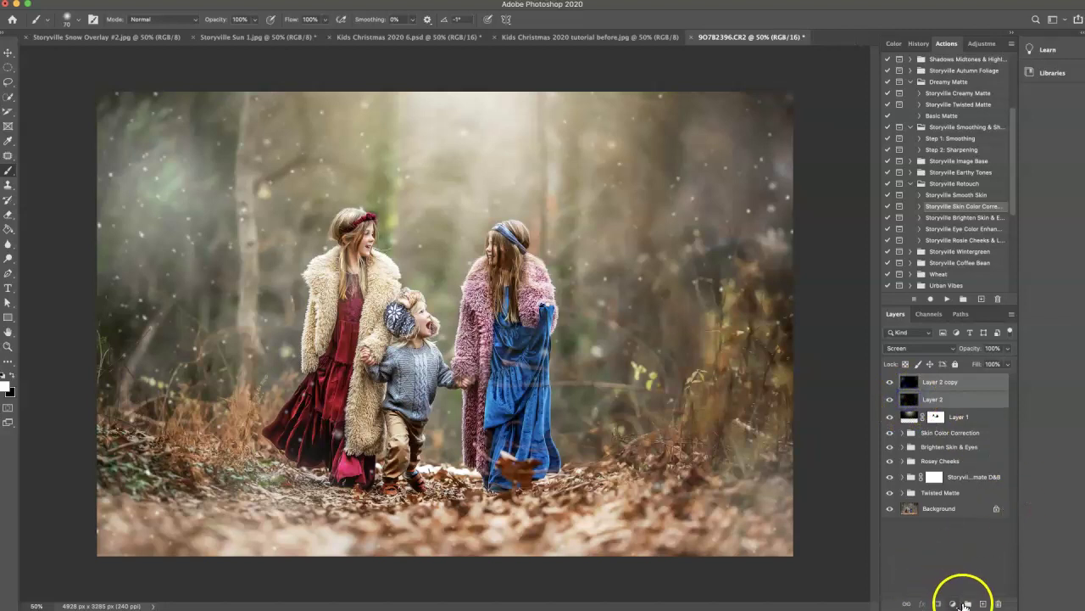
{"action": "left_click", "coordinate": [967, 604]}
{"action": "left_click", "coordinate": [938, 603]}
Paint black on the snow group's mask over the three children's faces with a brush of size 200.
{"action": "key", "text": "x"}
{"action": "key", "text": "bracketright"}
{"action": "key", "text": "bracketright"}
{"action": "key", "text": "bracketright"}
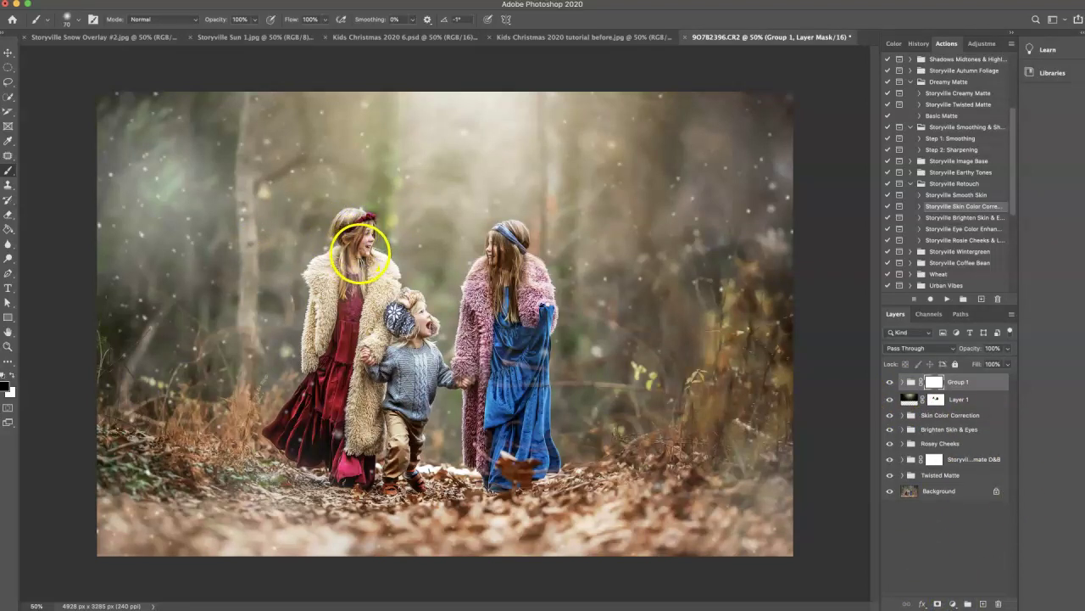
{"action": "key", "text": "bracketright"}
{"action": "left_click", "coordinate": [361, 233]}
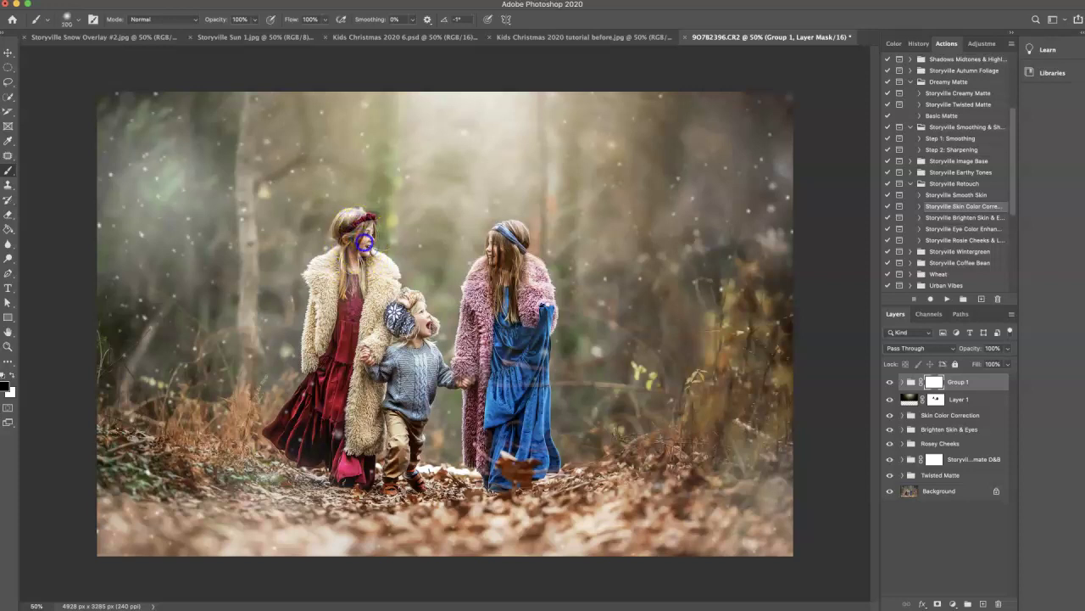
{"action": "left_click", "coordinate": [416, 322]}
{"action": "left_click", "coordinate": [507, 248]}
Run the Muted action from the Storyville Muted set and continue past its message.
{"action": "scroll", "coordinate": [1015, 204], "scroll_direction": "down", "scroll_amount": 3}
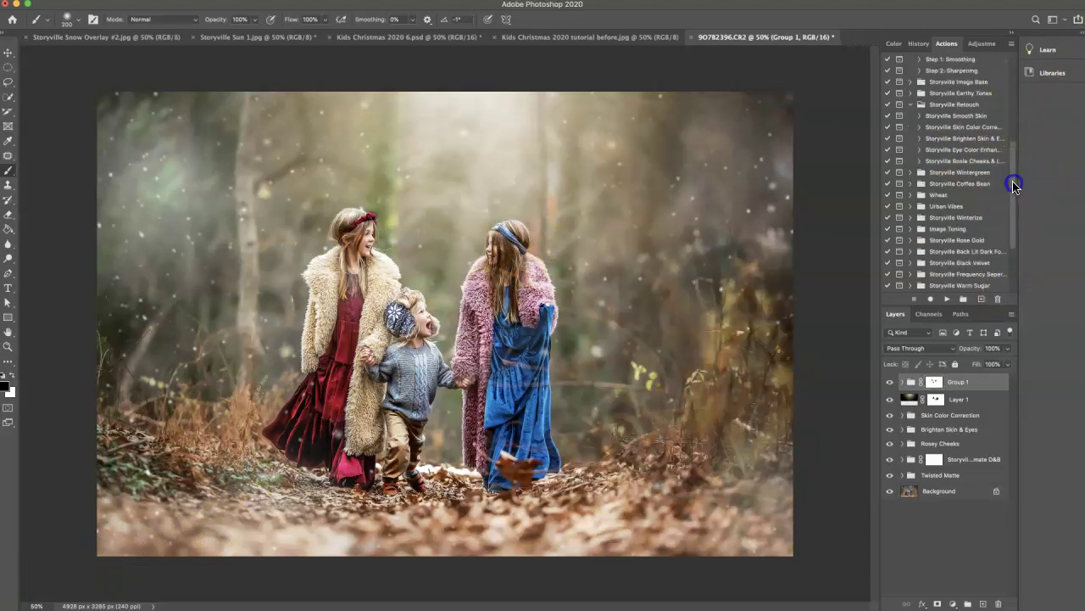
{"action": "left_click_drag", "start_coordinate": [1014, 184], "coordinate": [1006, 280]}
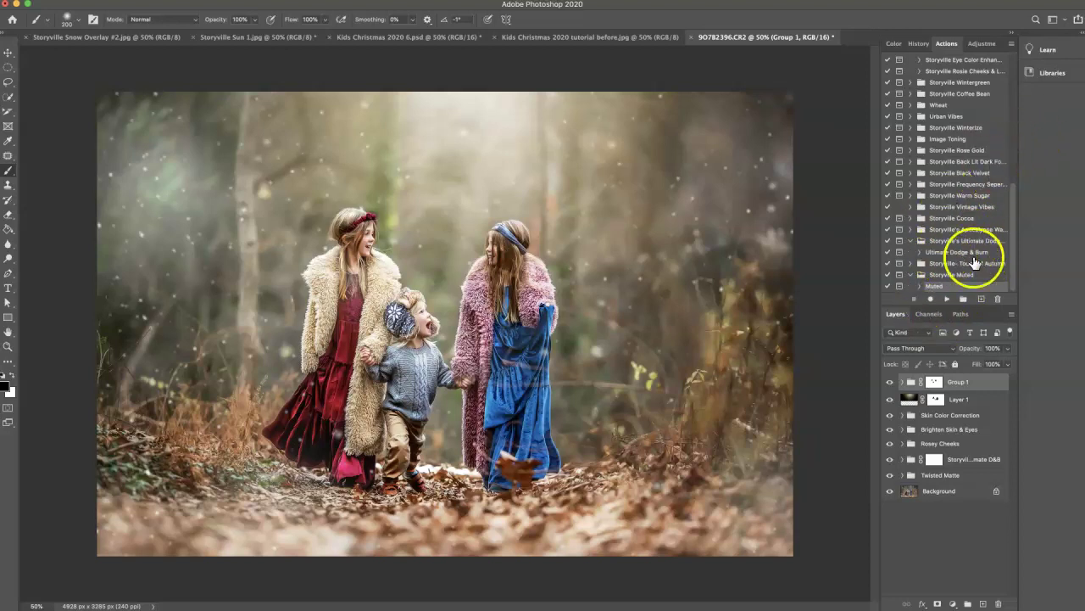
{"action": "left_click", "coordinate": [947, 301]}
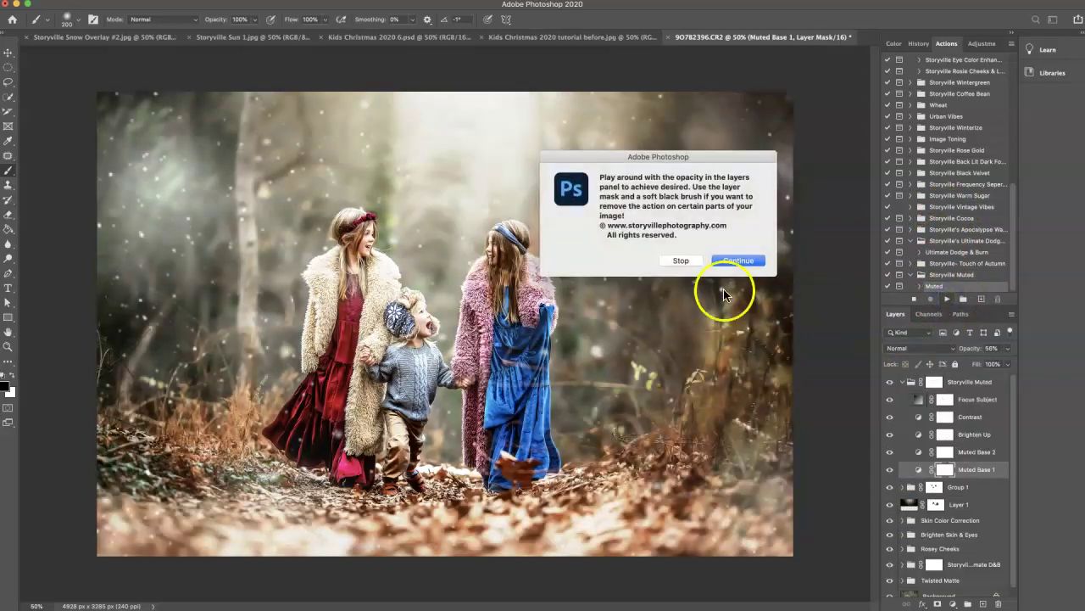
{"action": "left_click", "coordinate": [738, 261]}
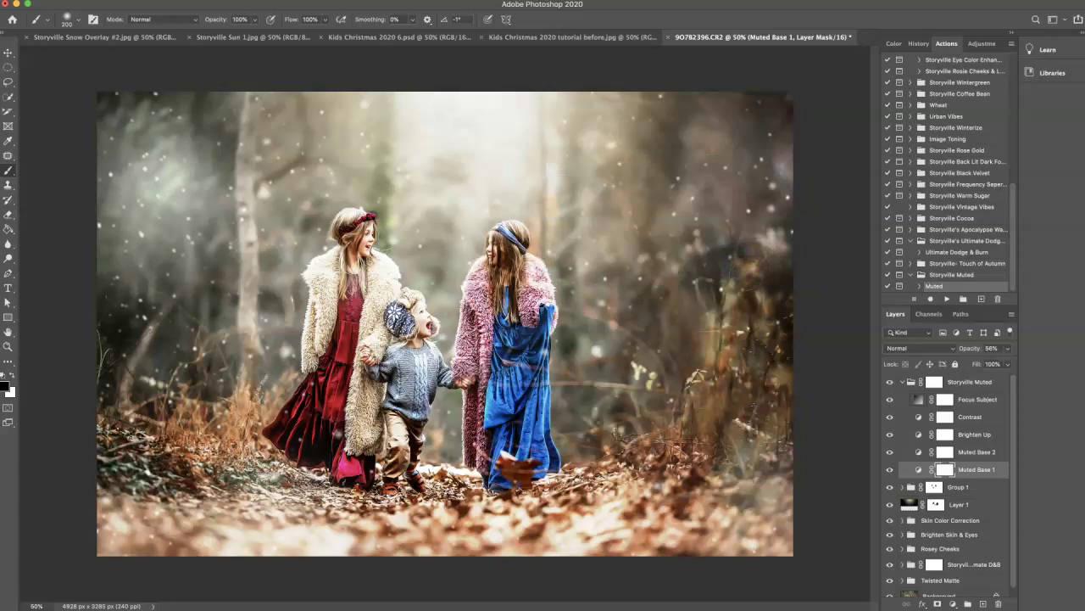
Hide the Brighten Up and Contrast layers in the Storyville Muted group and make the Muted Base 1 adjustment active.
{"action": "left_click", "coordinate": [890, 382]}
{"action": "left_click", "coordinate": [890, 434]}
{"action": "left_click", "coordinate": [889, 417]}
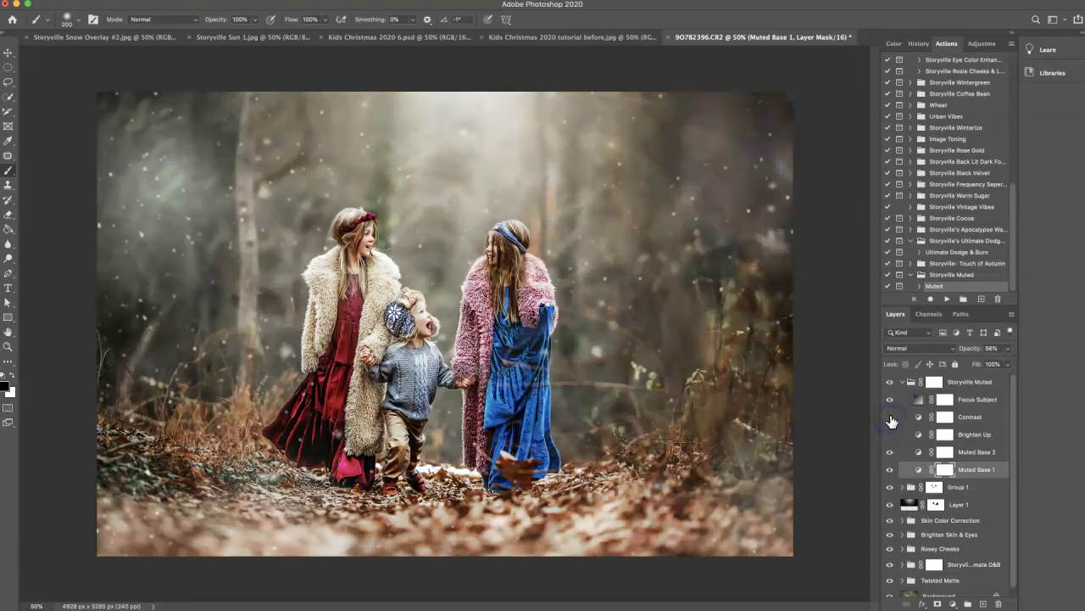
{"action": "left_click", "coordinate": [917, 469]}
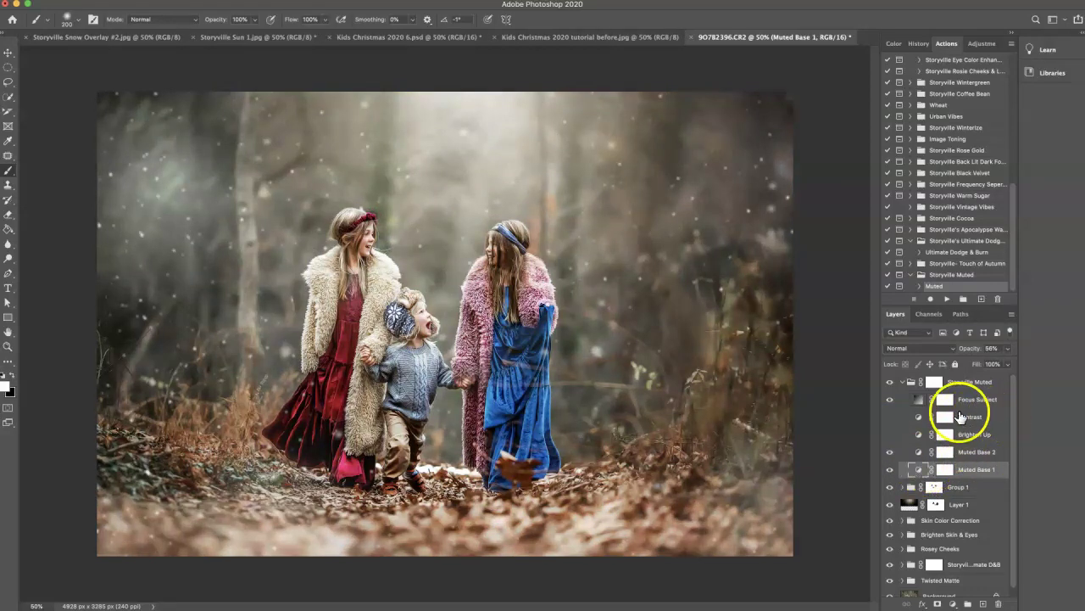
Fine-tune the opacity of the Muted Base 1 and Muted Base 2 adjustment layers.
{"action": "left_click_drag", "start_coordinate": [971, 350], "coordinate": [970, 350]}
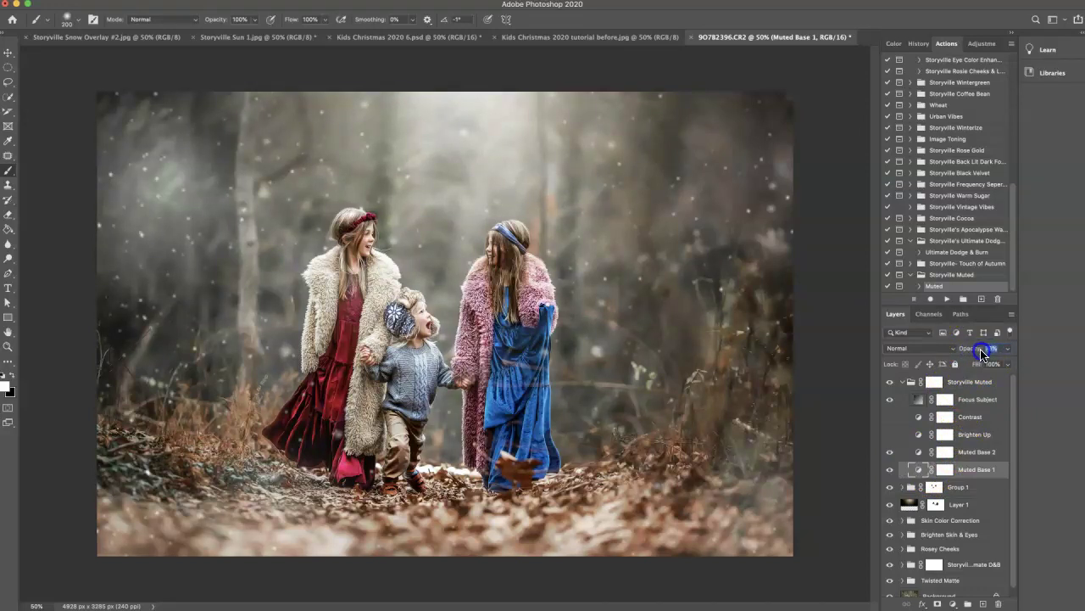
{"action": "left_click", "coordinate": [914, 451]}
{"action": "left_click_drag", "start_coordinate": [980, 348], "coordinate": [974, 351]}
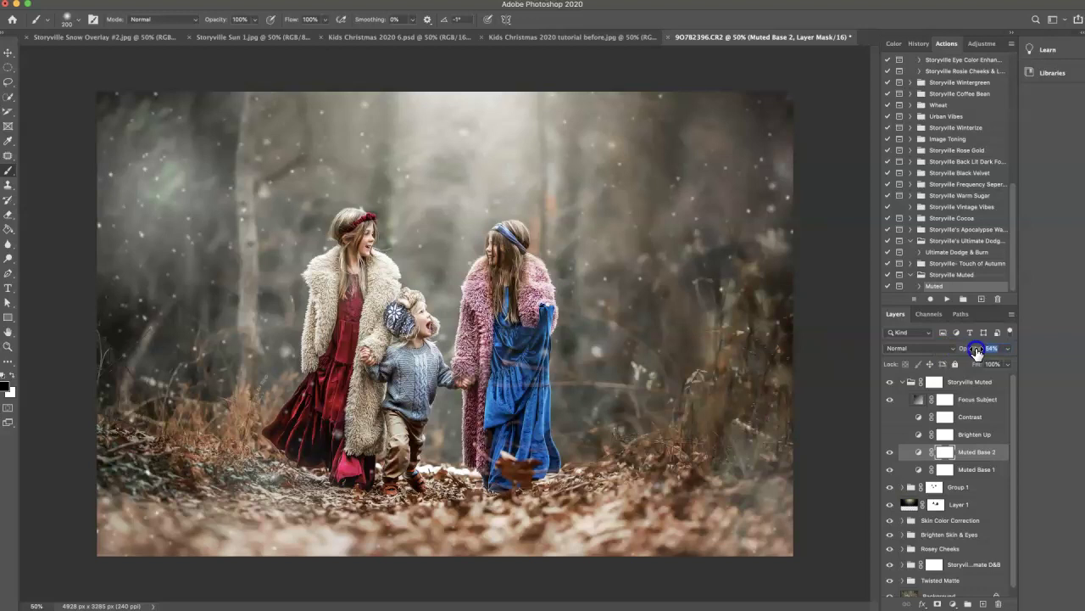
Check the Focus Subject layer's effect by toggling its visibility and adjust the layer's opacity.
{"action": "left_click", "coordinate": [916, 399]}
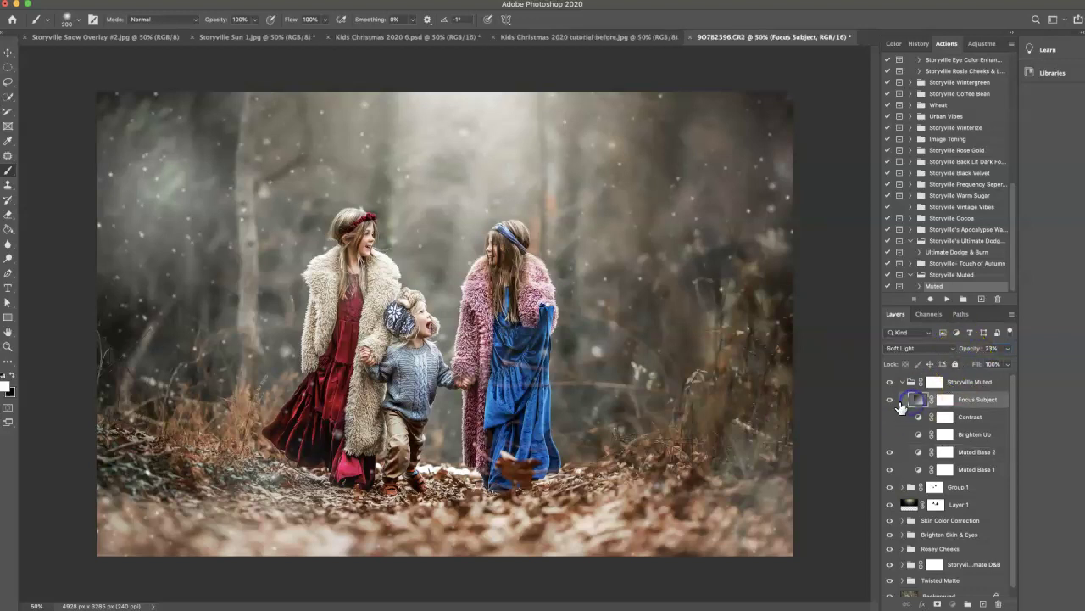
{"action": "left_click", "coordinate": [890, 399]}
{"action": "left_click_drag", "start_coordinate": [969, 349], "coordinate": [975, 350]}
Collapse the Storyville Muted group and compare the image with and without its toning.
{"action": "left_click", "coordinate": [902, 381]}
{"action": "left_click", "coordinate": [890, 383]}
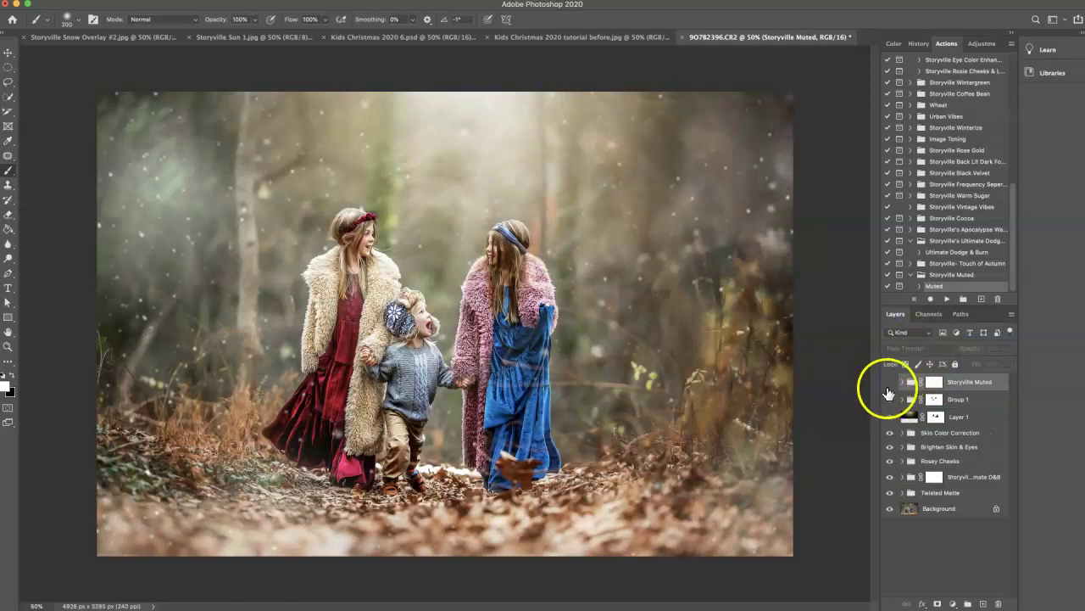
{"action": "left_click", "coordinate": [889, 383]}
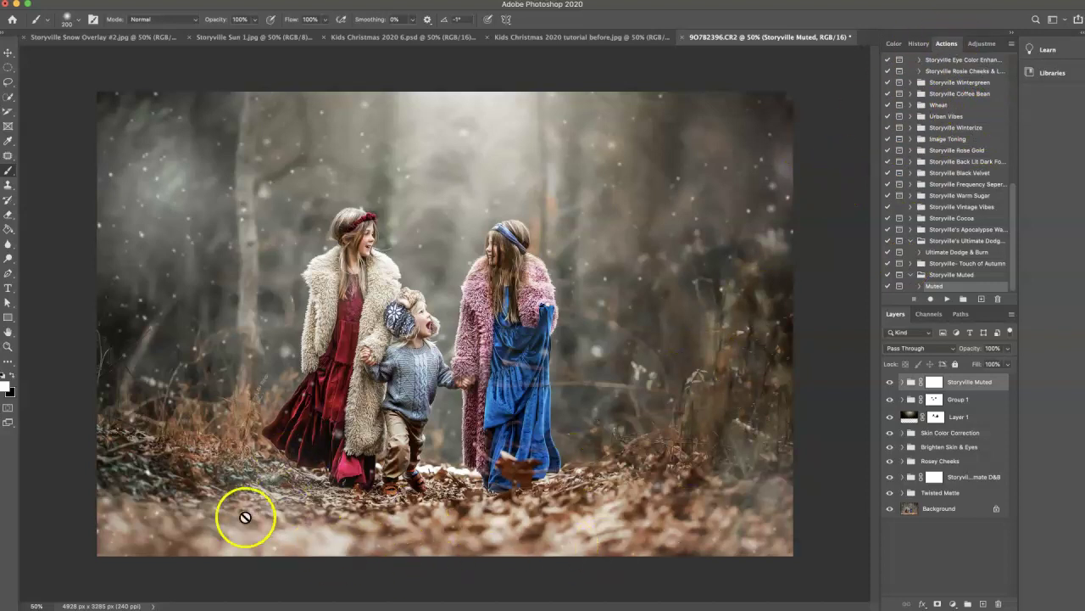
Add a Curves adjustment layer above the Storyville Muted group and pull its RGB curve down to darken the image.
{"action": "left_click", "coordinate": [982, 44]}
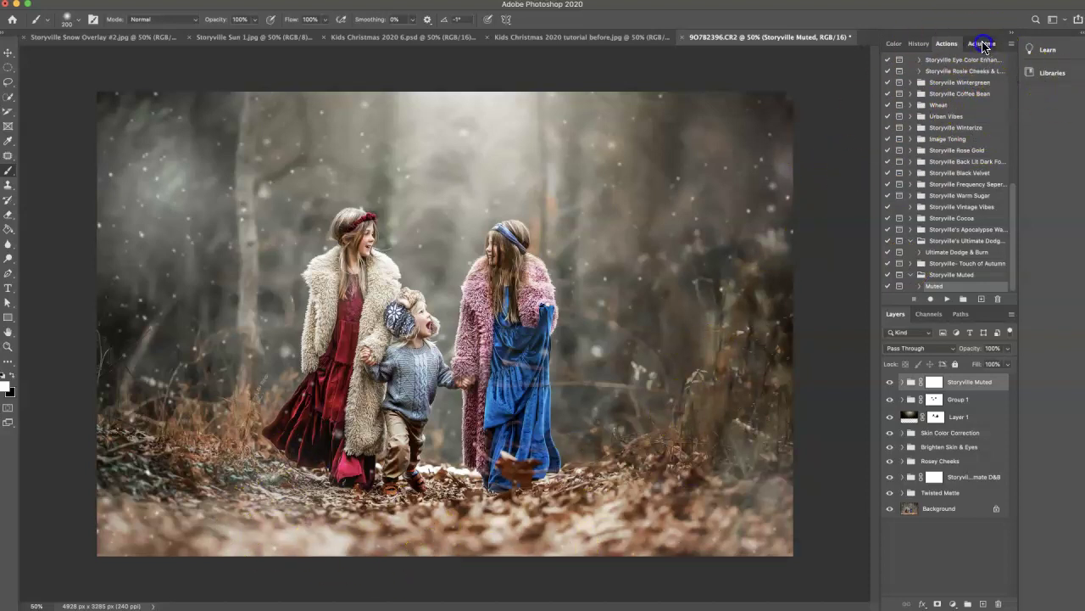
{"action": "left_click", "coordinate": [954, 68]}
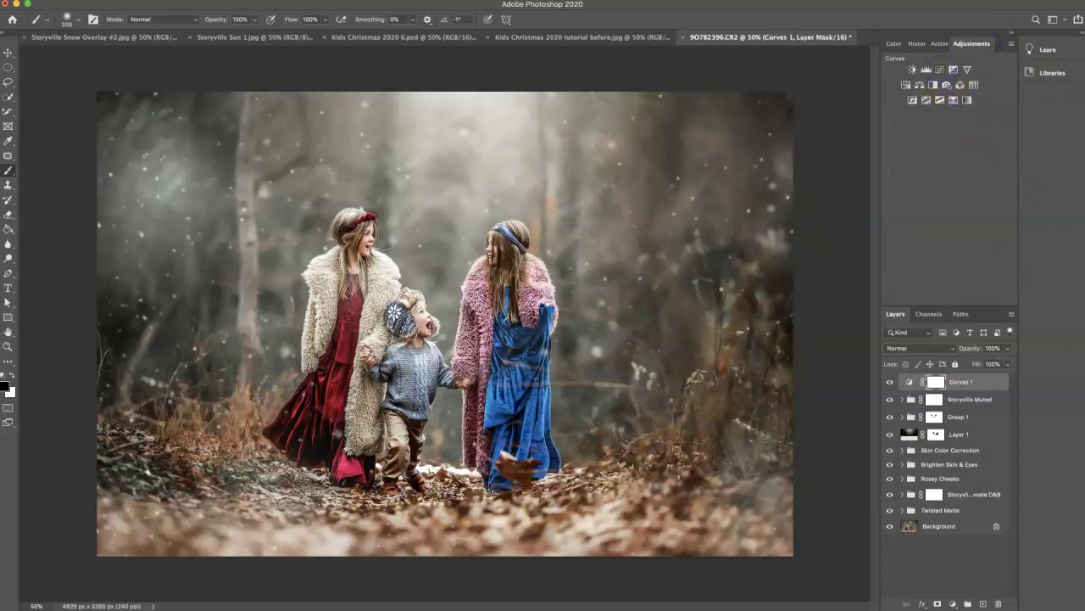
{"action": "left_click_drag", "start_coordinate": [910, 144], "coordinate": [852, 143]}
{"action": "mouse_move", "coordinate": [875, 273]}
{"action": "left_mouse_down"}
{"action": "mouse_move", "coordinate": [875, 255]}
{"action": "mouse_move", "coordinate": [875, 269]}
{"action": "left_mouse_up"}
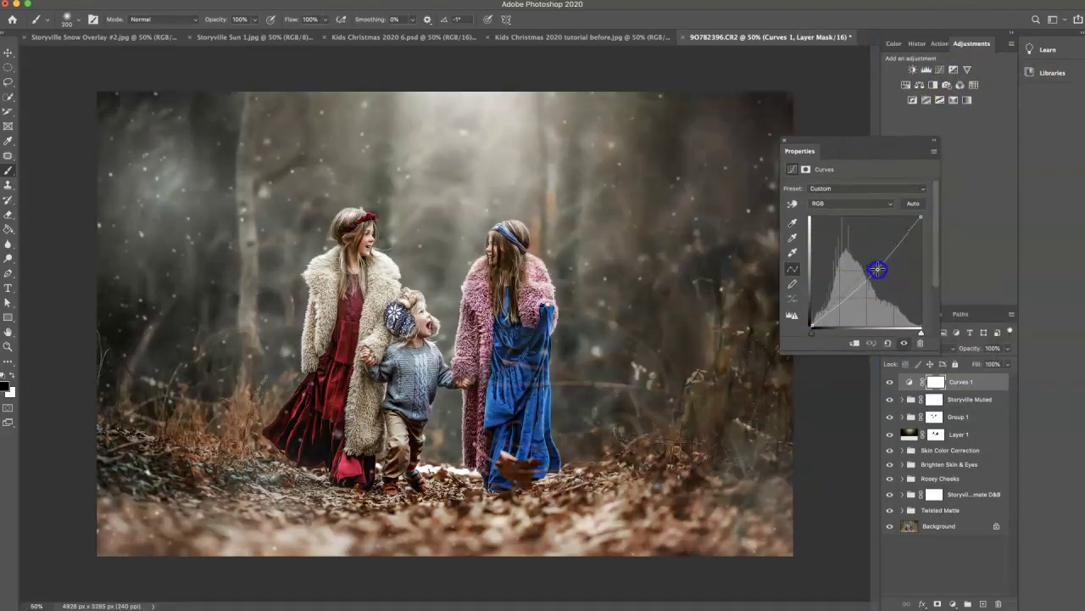
Invert the Curves adjustment's layer mask to black so the darkening is hidden everywhere.
{"action": "left_click", "coordinate": [935, 381]}
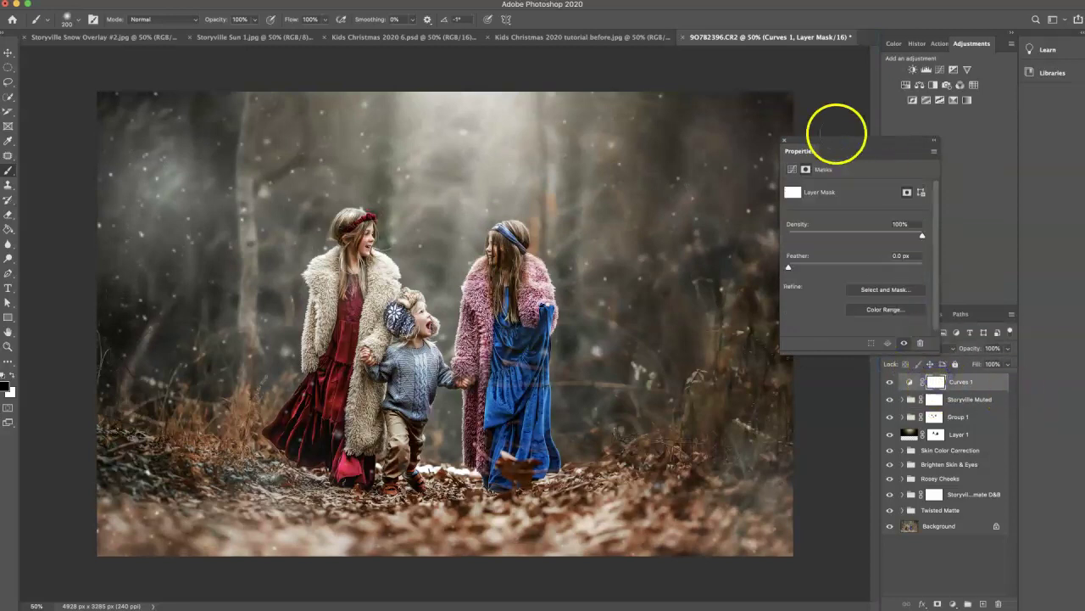
{"action": "left_click", "coordinate": [781, 141]}
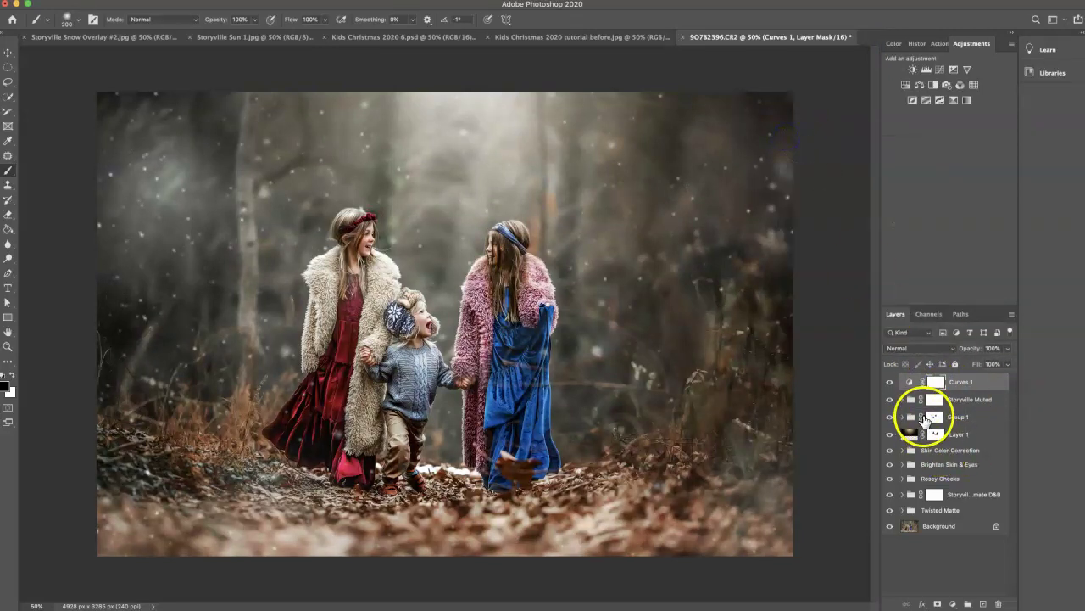
{"action": "key", "text": "super+i"}
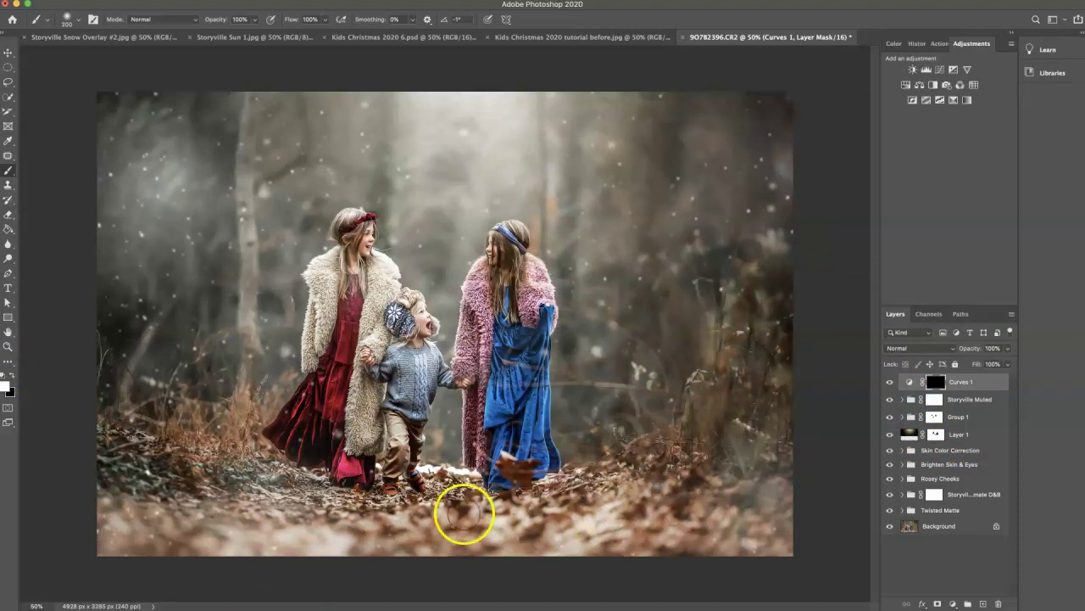
Paint white on the Curves mask over the leafy foreground with a brush of size 600.
{"action": "key", "text": "]"}
{"action": "key", "text": "]"}
{"action": "key", "text": "]"}
{"action": "key", "text": "]"}
{"action": "key", "text": "]"}
{"action": "key", "text": "]"}
{"action": "key", "text": "]"}
{"action": "mouse_move", "coordinate": [145, 530]}
{"action": "left_mouse_down"}
{"action": "mouse_move", "coordinate": [276, 543]}
{"action": "mouse_move", "coordinate": [233, 550]}
{"action": "mouse_move", "coordinate": [493, 553]}
{"action": "mouse_move", "coordinate": [615, 538]}
{"action": "mouse_move", "coordinate": [597, 527]}
{"action": "mouse_move", "coordinate": [817, 490]}
{"action": "mouse_move", "coordinate": [628, 545]}
{"action": "mouse_move", "coordinate": [305, 544]}
{"action": "mouse_move", "coordinate": [168, 477]}
{"action": "mouse_move", "coordinate": [116, 477]}
{"action": "left_mouse_up"}
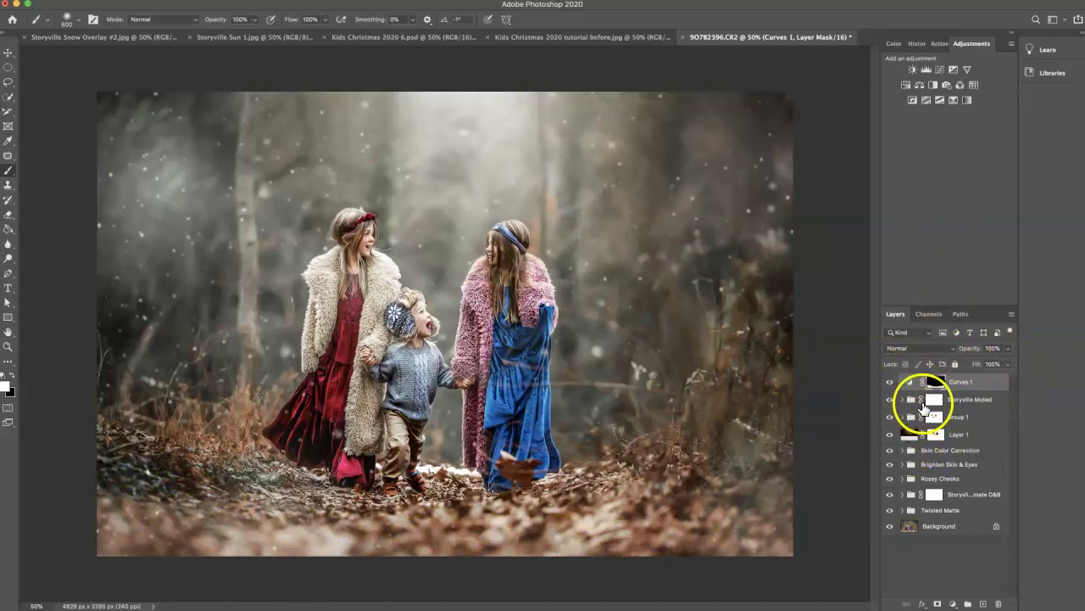
Move the snow group above the Curves layer to the top of the stack and compare the image with and without it.
{"action": "left_click_drag", "start_coordinate": [918, 419], "coordinate": [914, 383]}
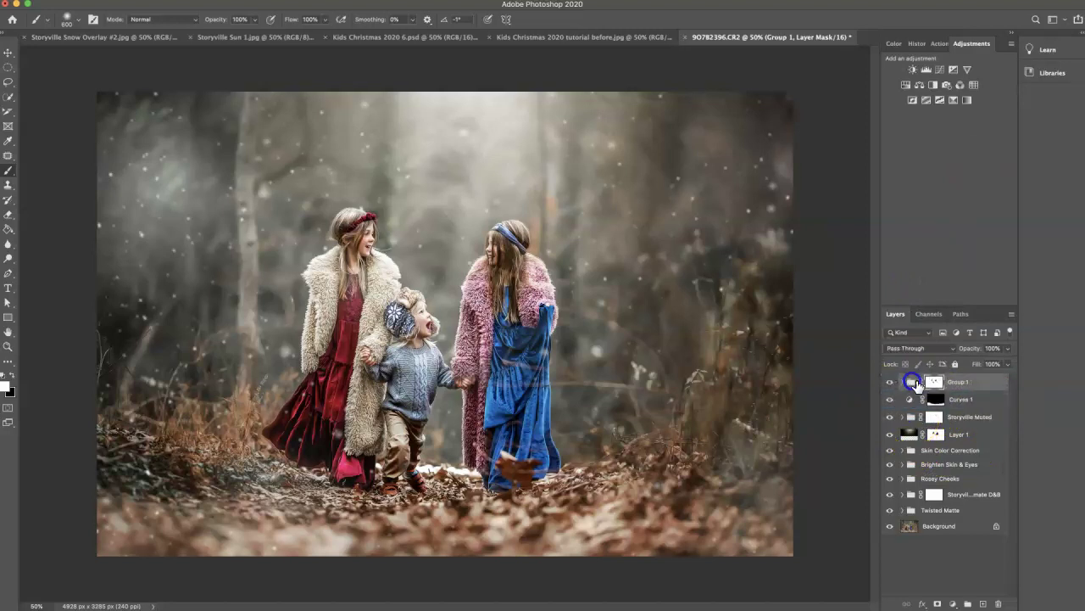
{"action": "left_click", "coordinate": [892, 384]}
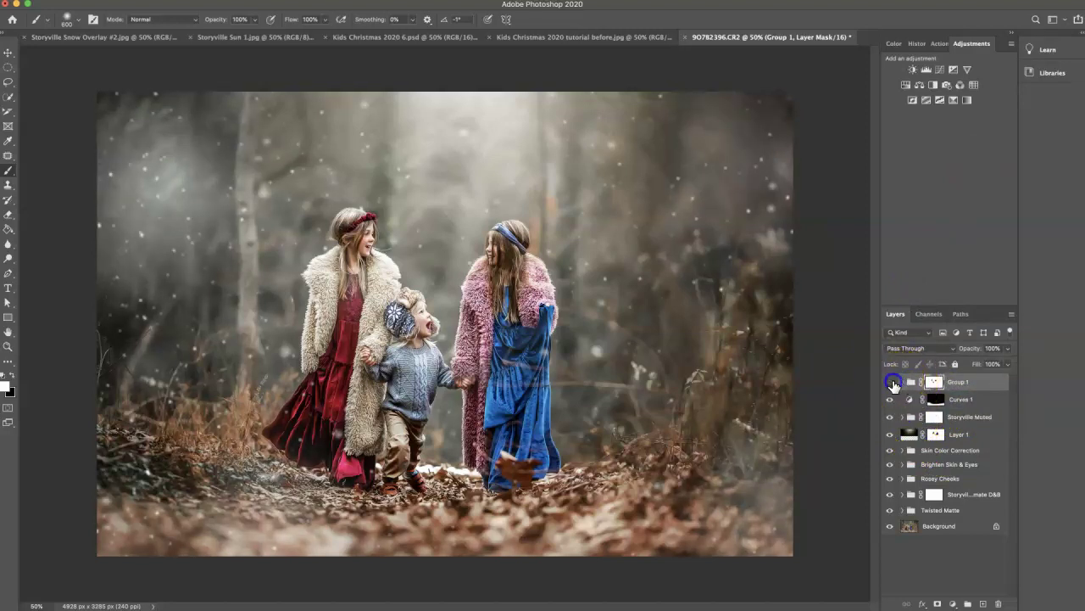
{"action": "left_click", "coordinate": [892, 383]}
{"action": "left_click", "coordinate": [890, 385]}
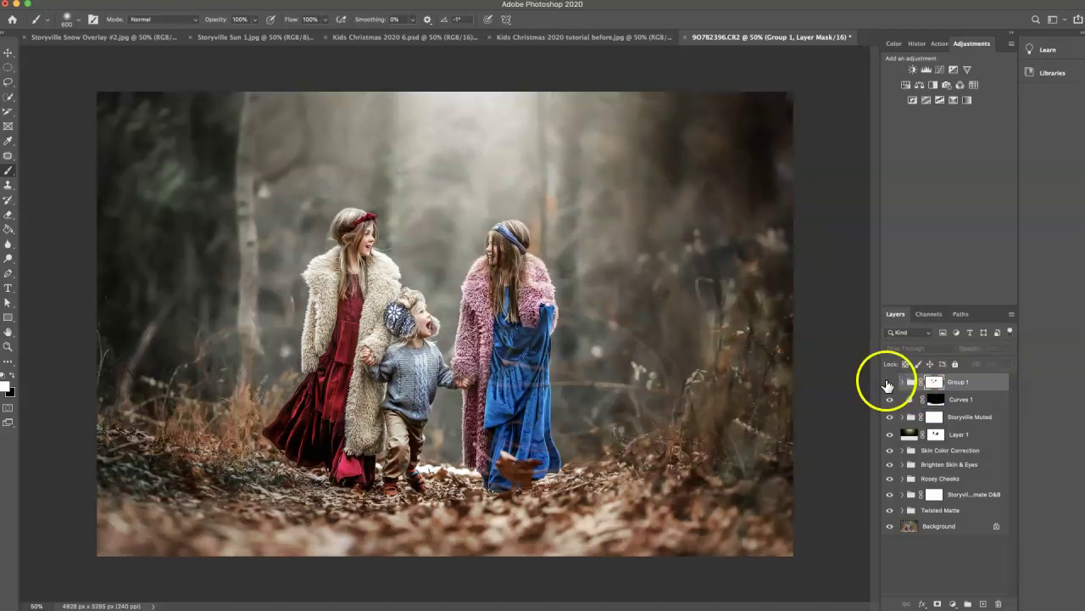
{"action": "left_click", "coordinate": [889, 383]}
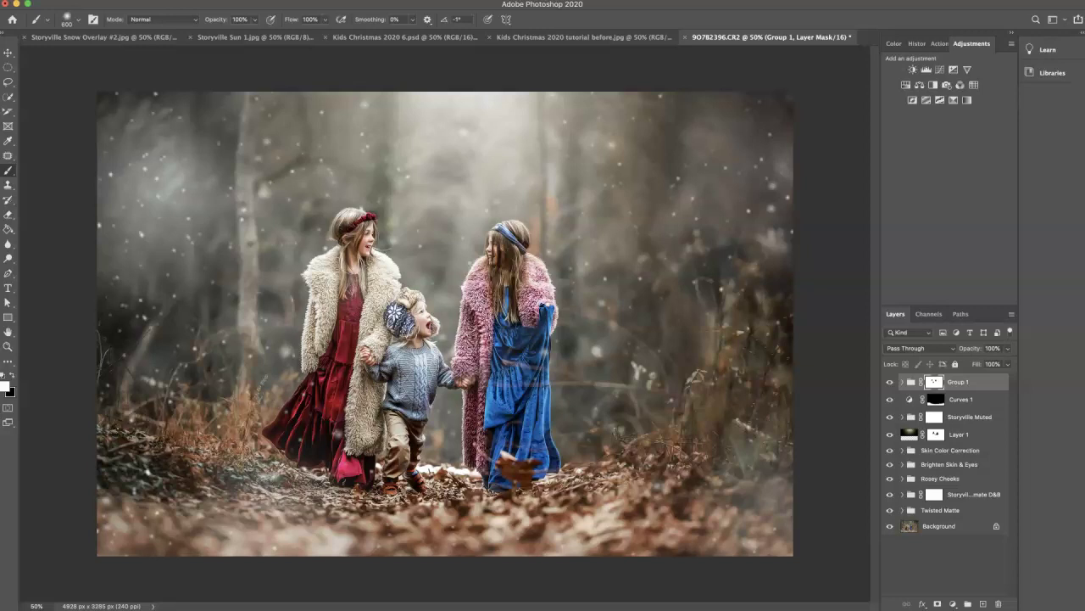
Compare the unedited image in Kids Christmas 2020 tutorial before.jpg with the edited 9O7B2396.CR2 document.
{"action": "left_click", "coordinate": [574, 37]}
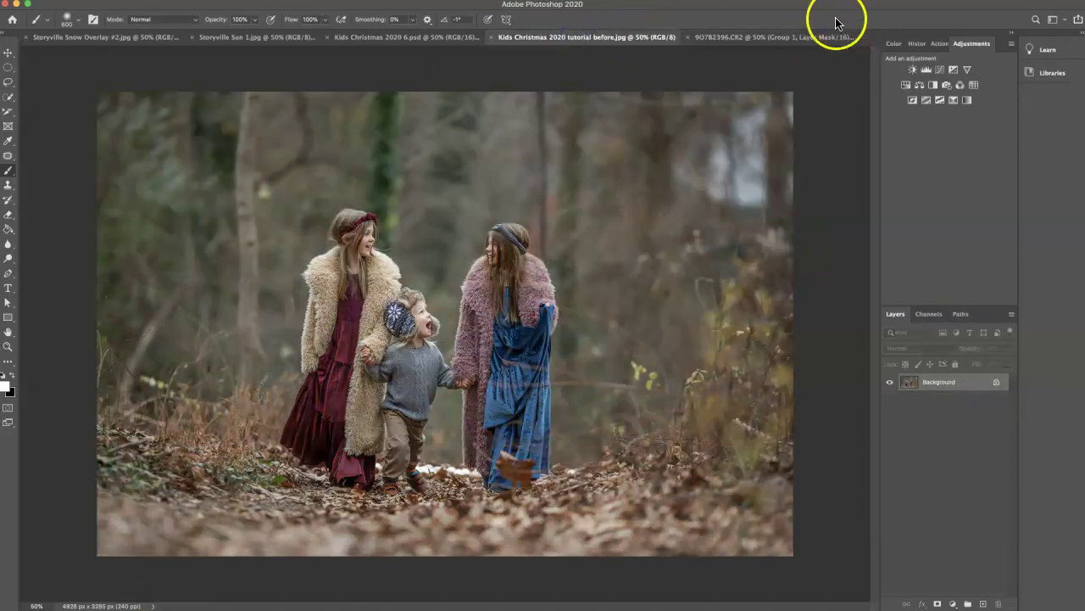
{"action": "left_click", "coordinate": [769, 38]}
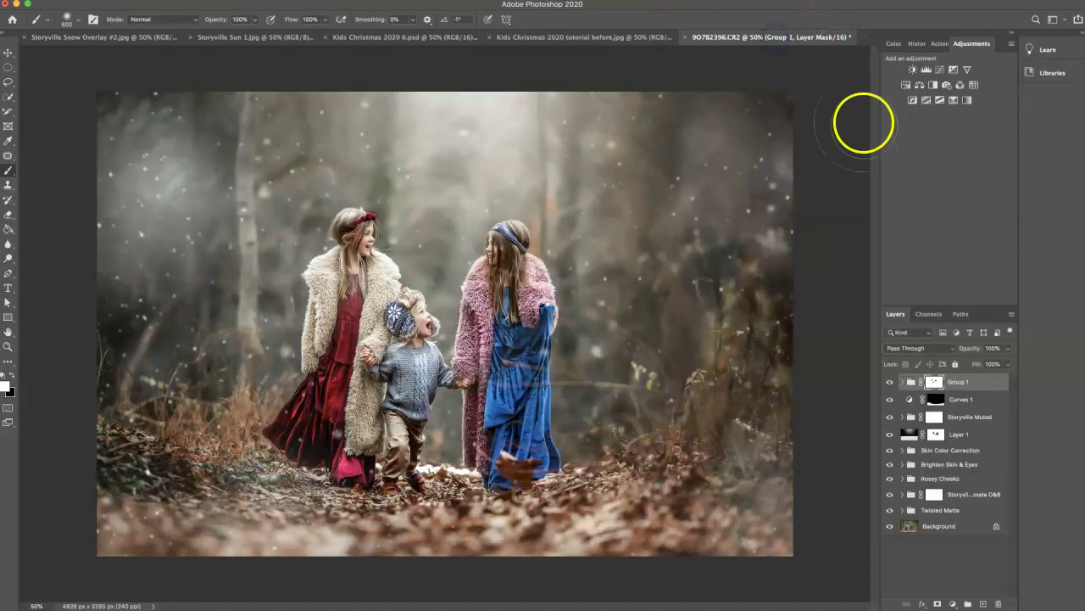